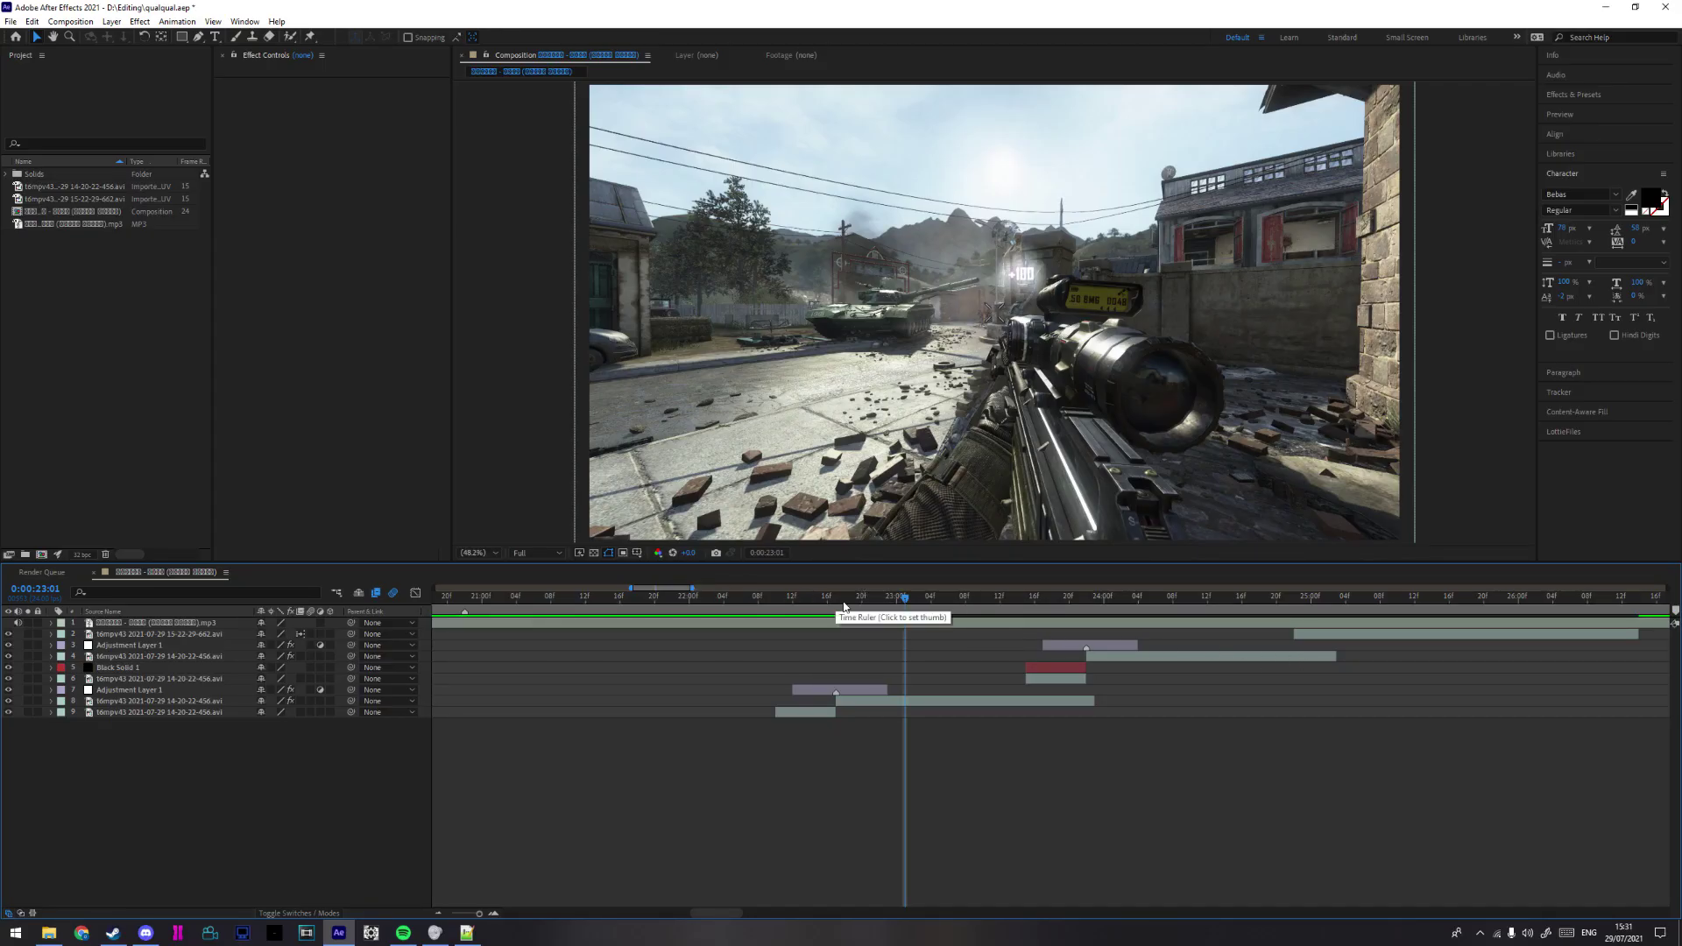
Precompose all nine layers into Pre-comp 1 with Move all attributes, then set time to 22:23
key("ctrl+a")
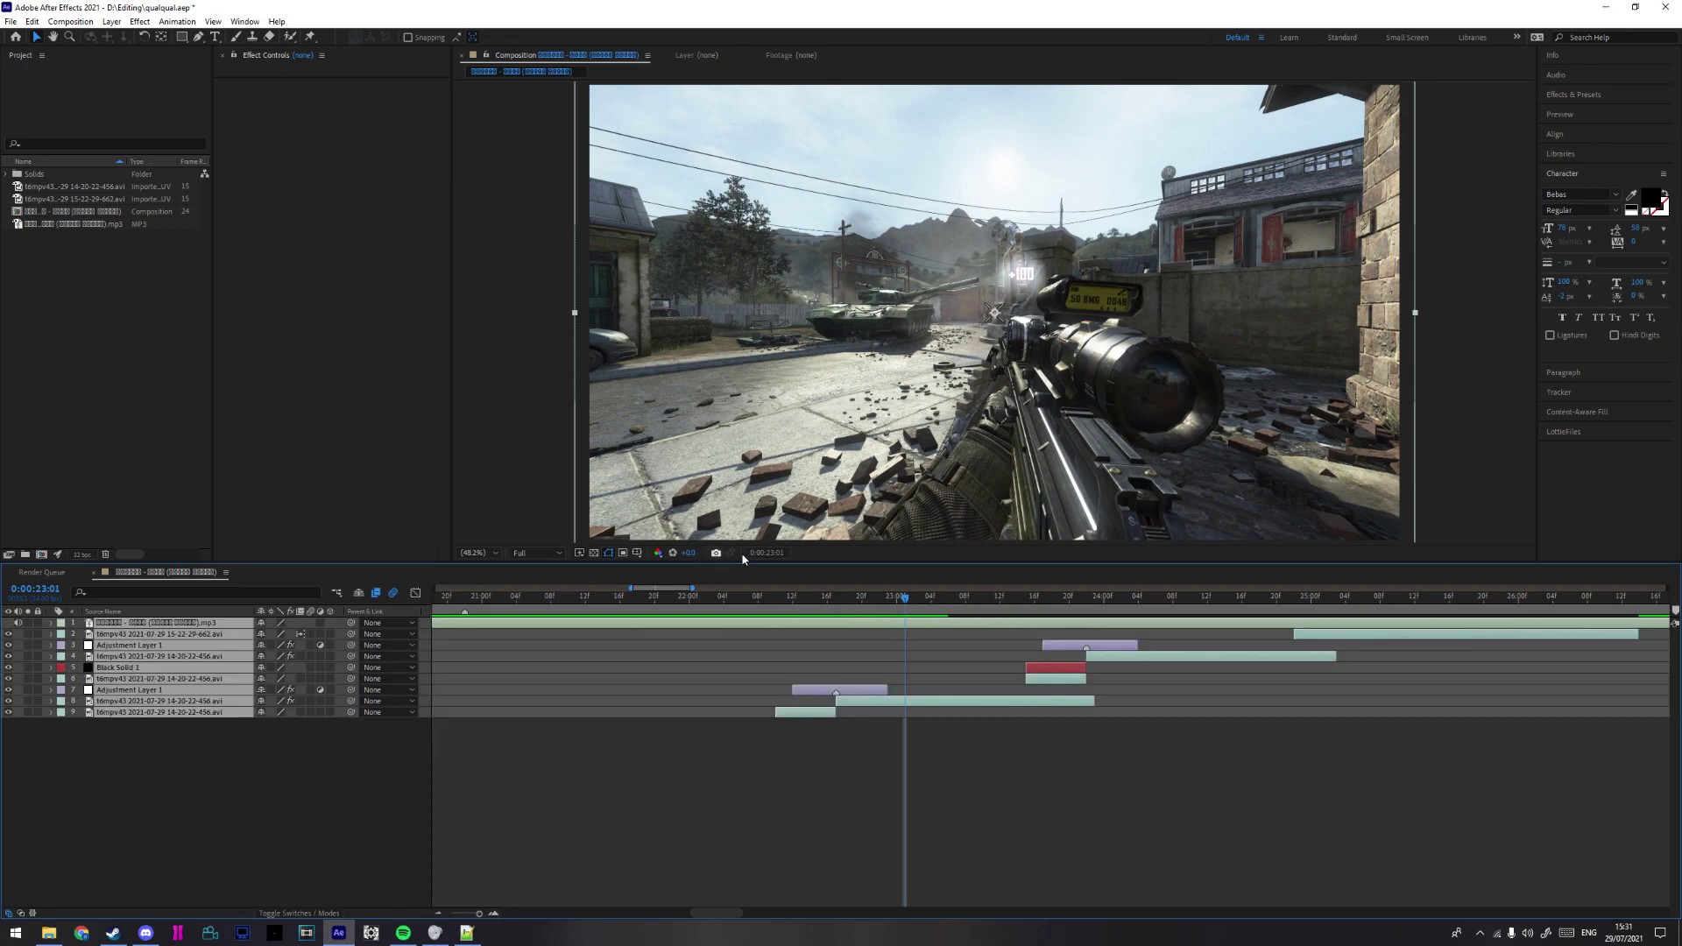
right_click(867, 619)
left_click(902, 545)
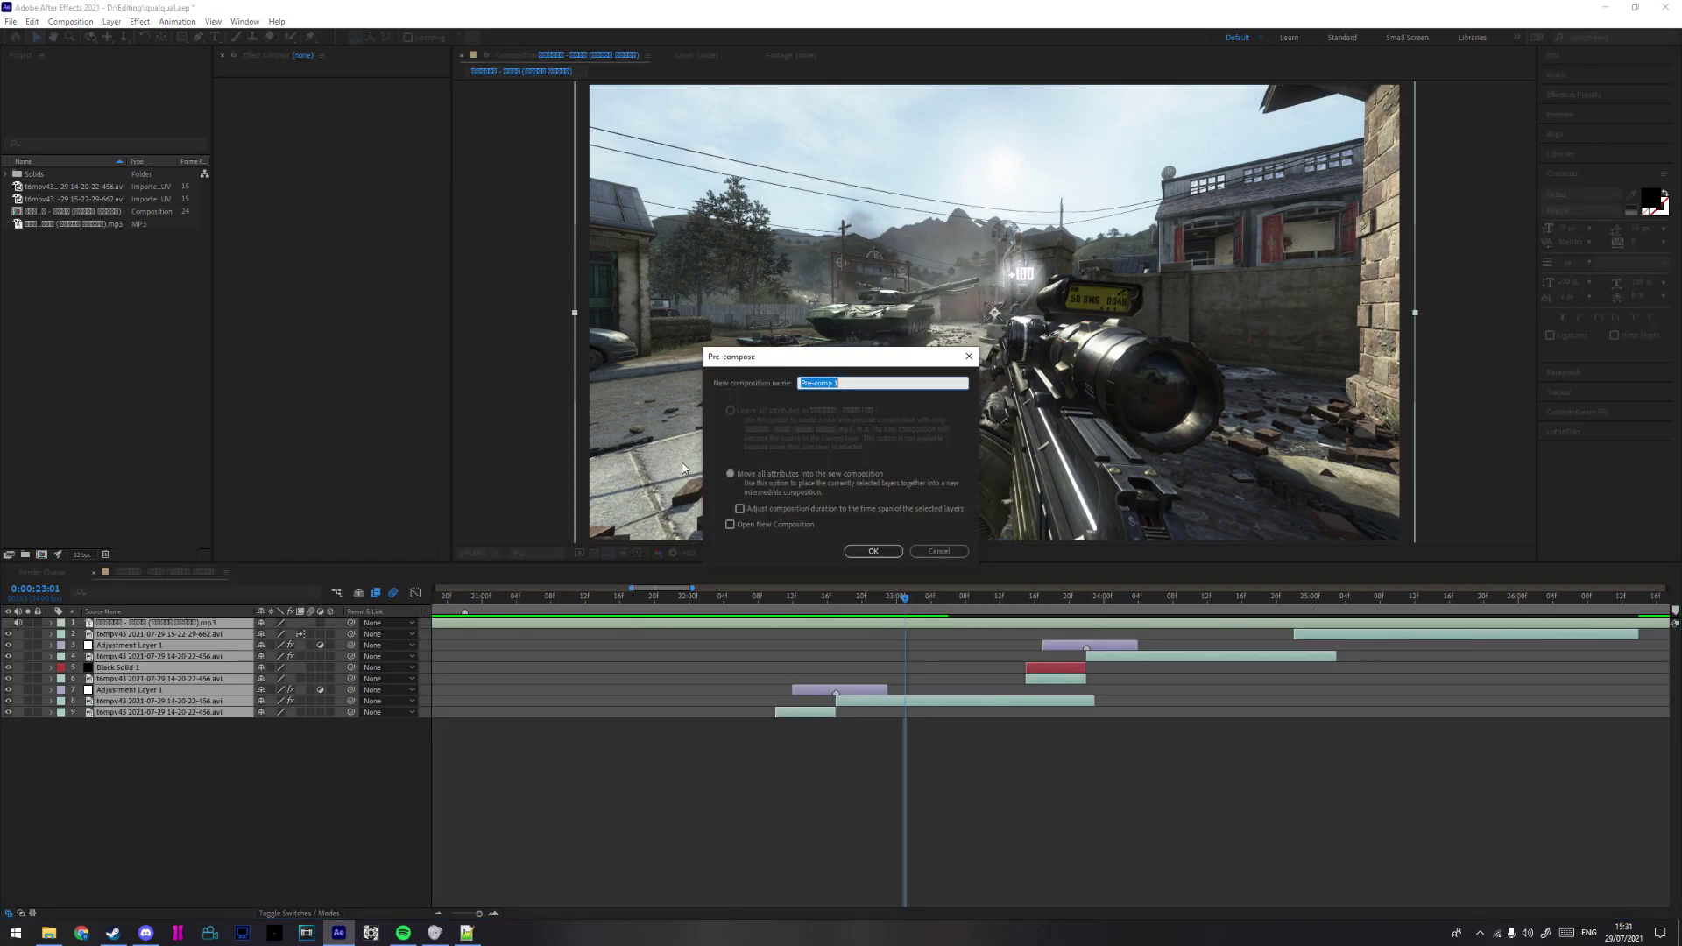
left_click(874, 551)
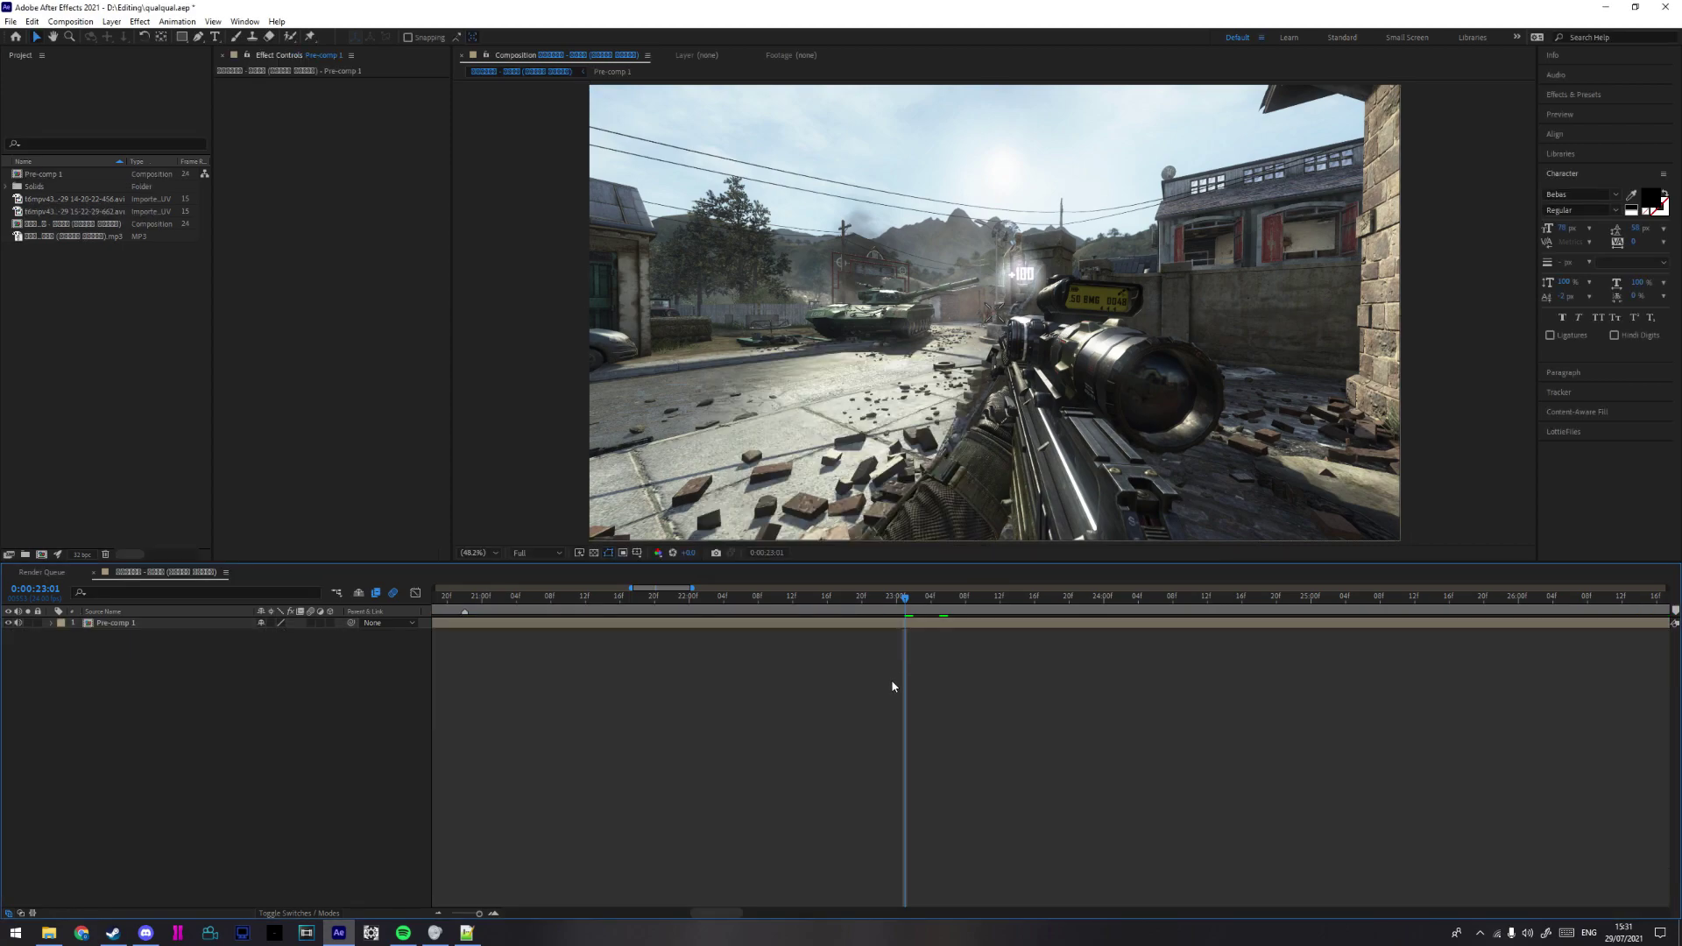
left_click(888, 613)
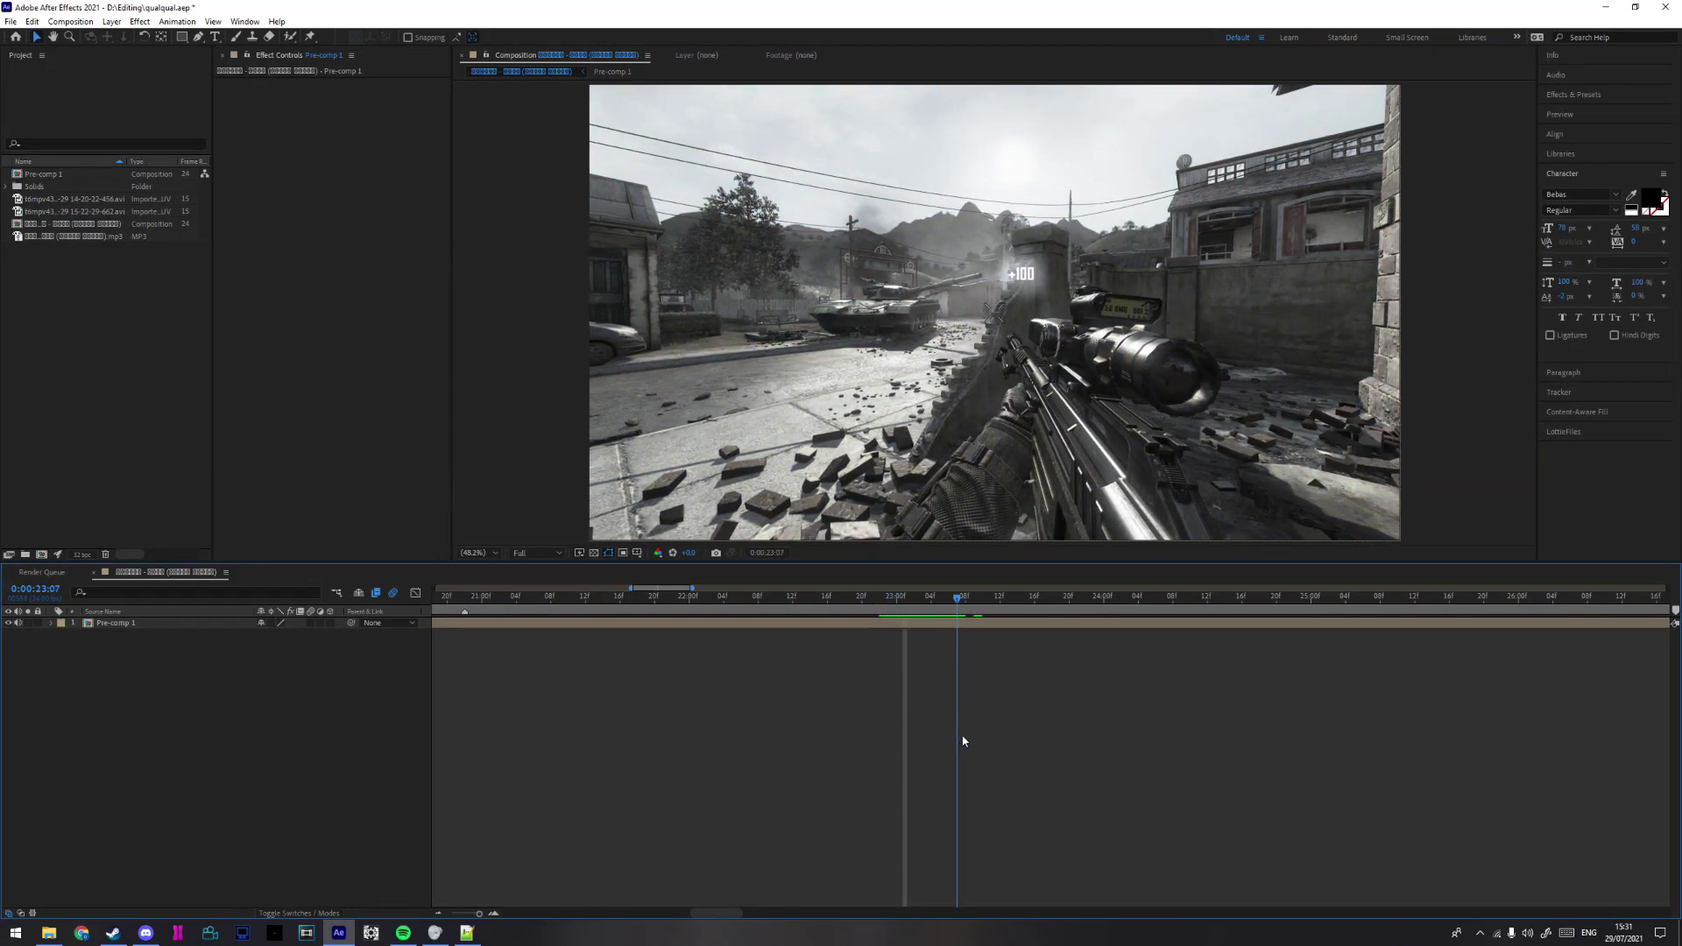
Select Pre-comp 1 and browse the Composition menu and settings without making changes
left_click(873, 624)
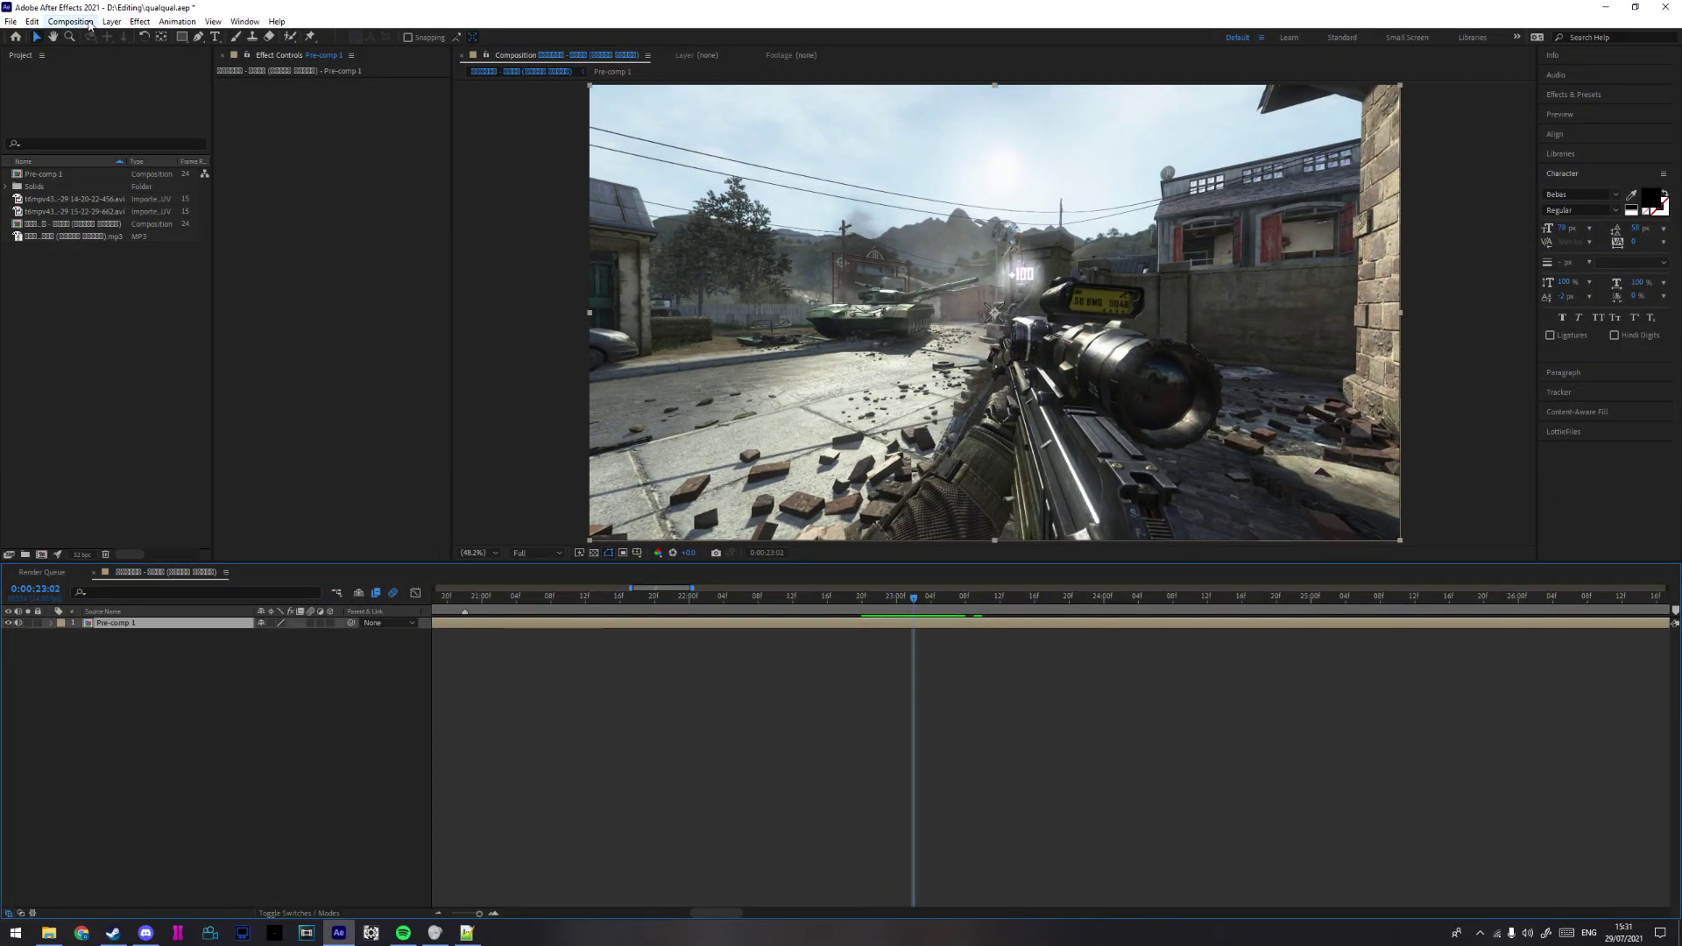
left_click(70, 21)
left_click(90, 56)
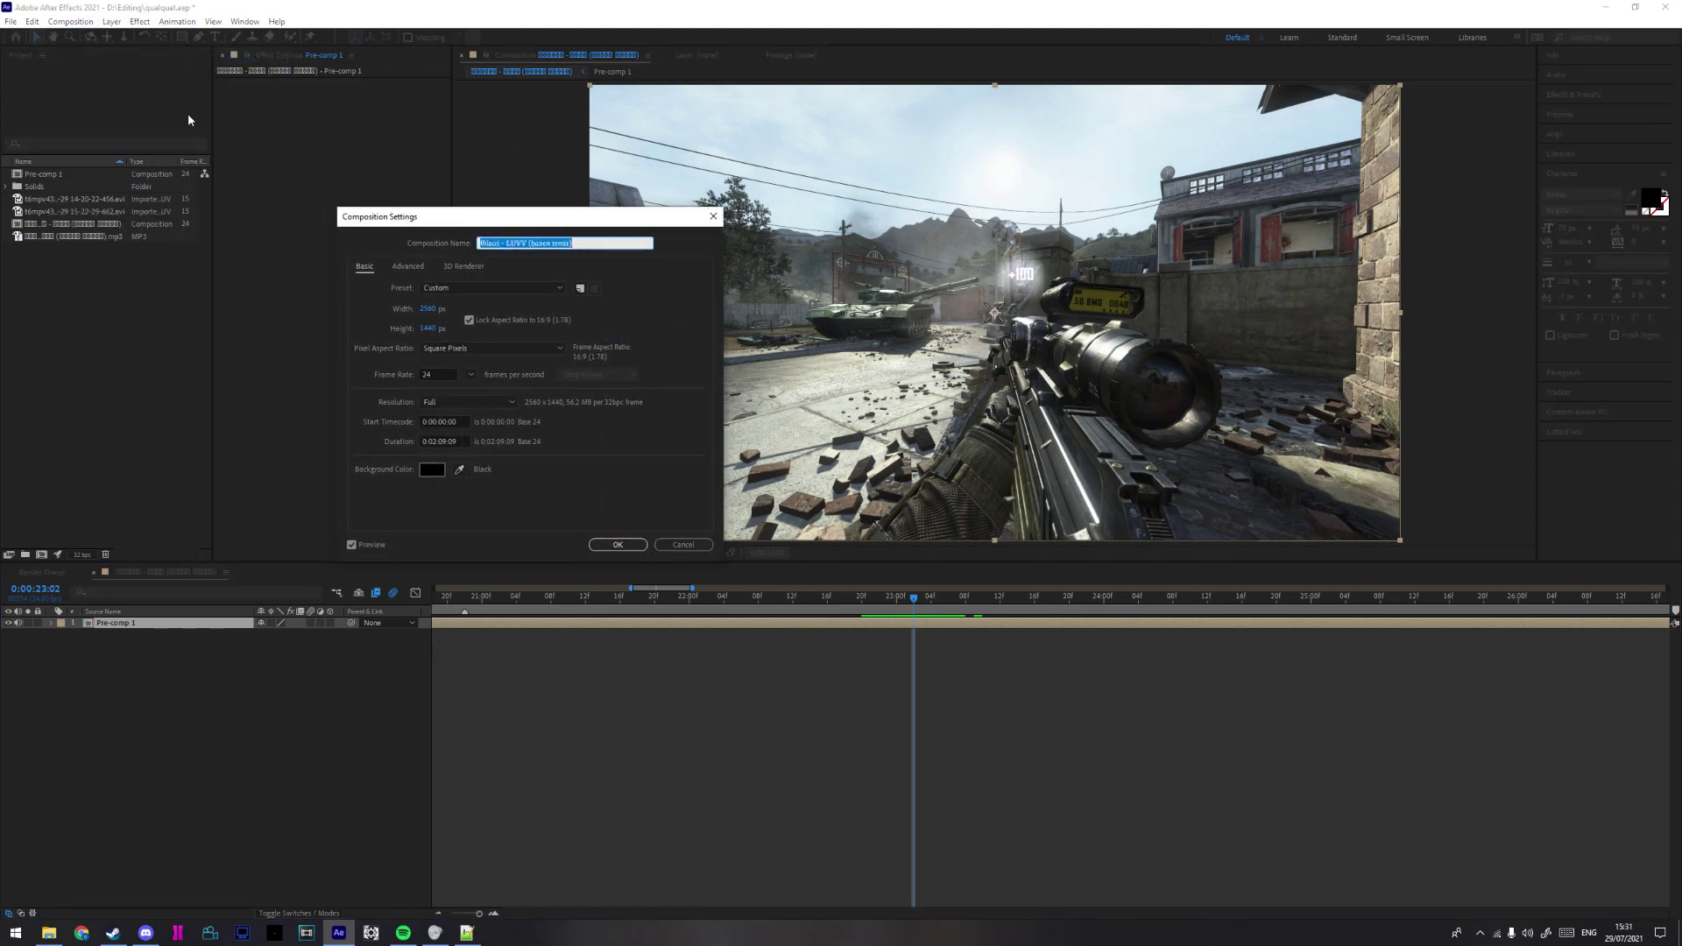
key("Escape")
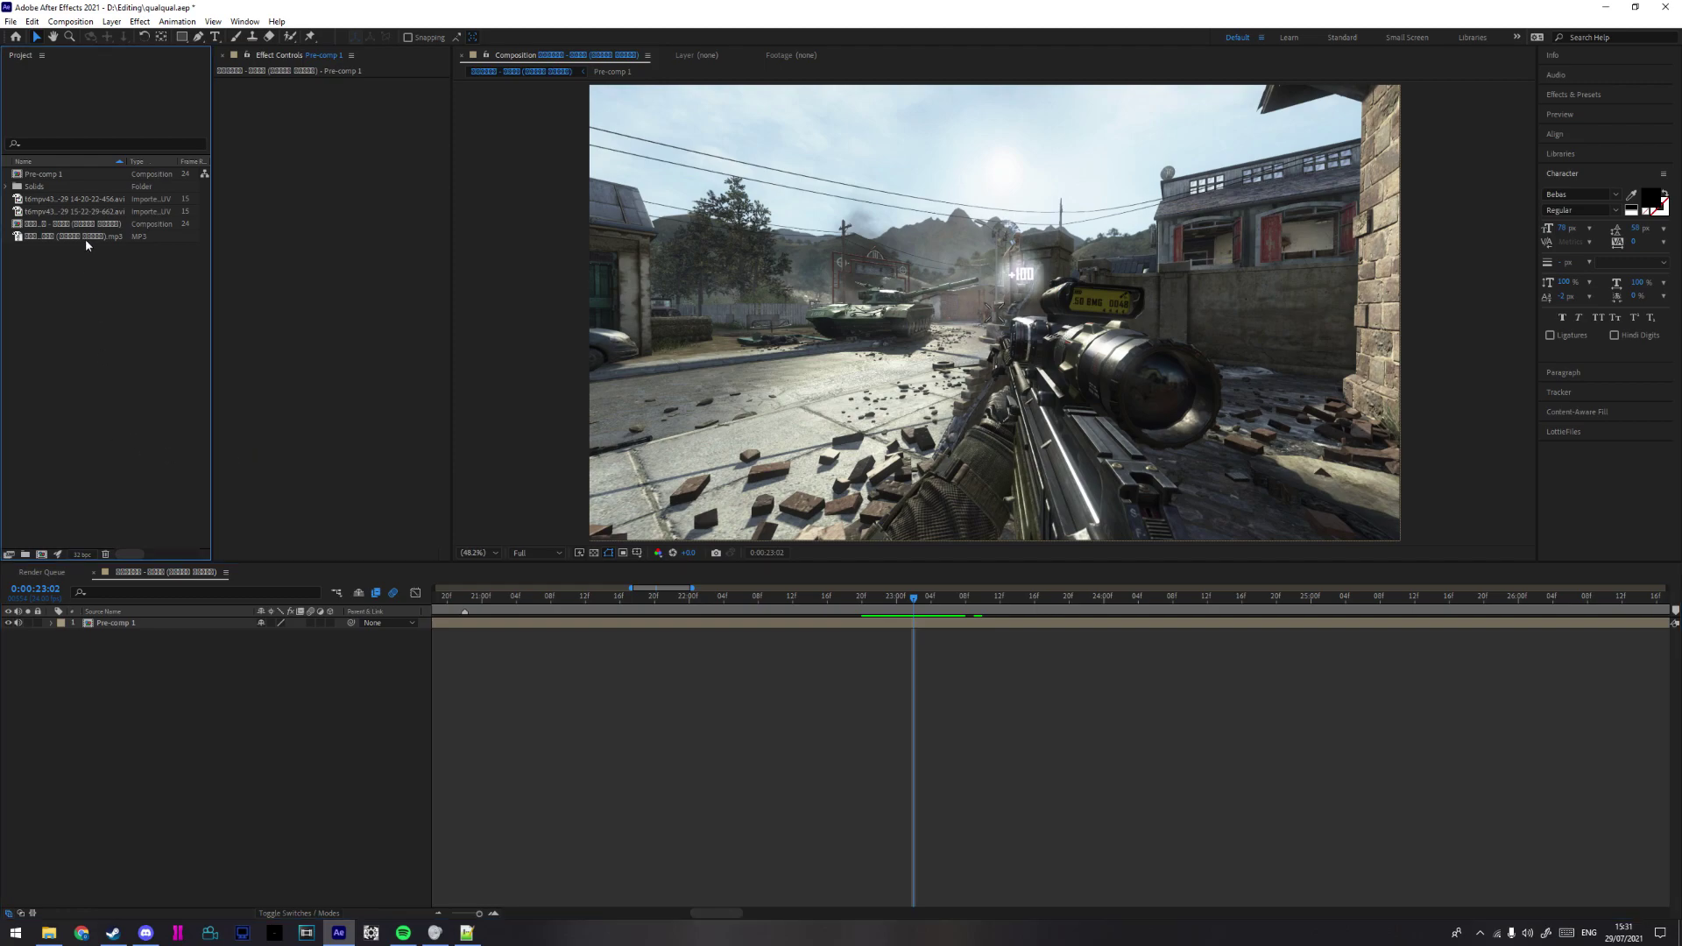
left_click(63, 26)
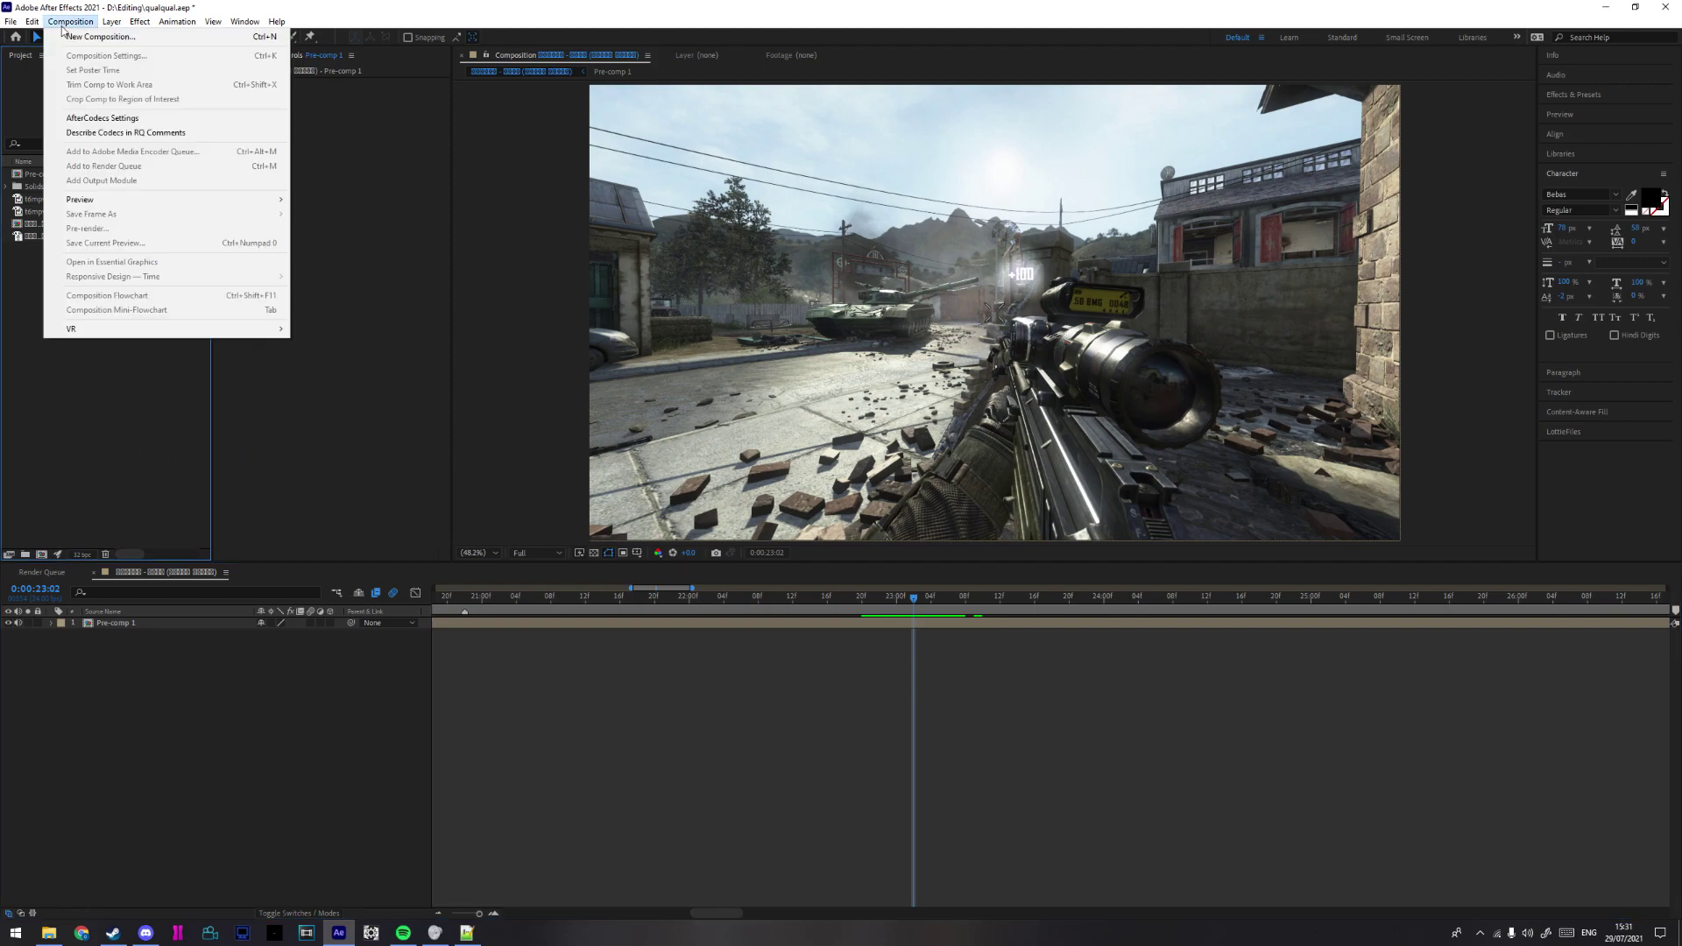
left_click(93, 412)
Change the composition Height from 1440 to 2160 so the size becomes 3840×2160
key("ctrl+k")
double_click(434, 328)
type("2160")
key("Return")
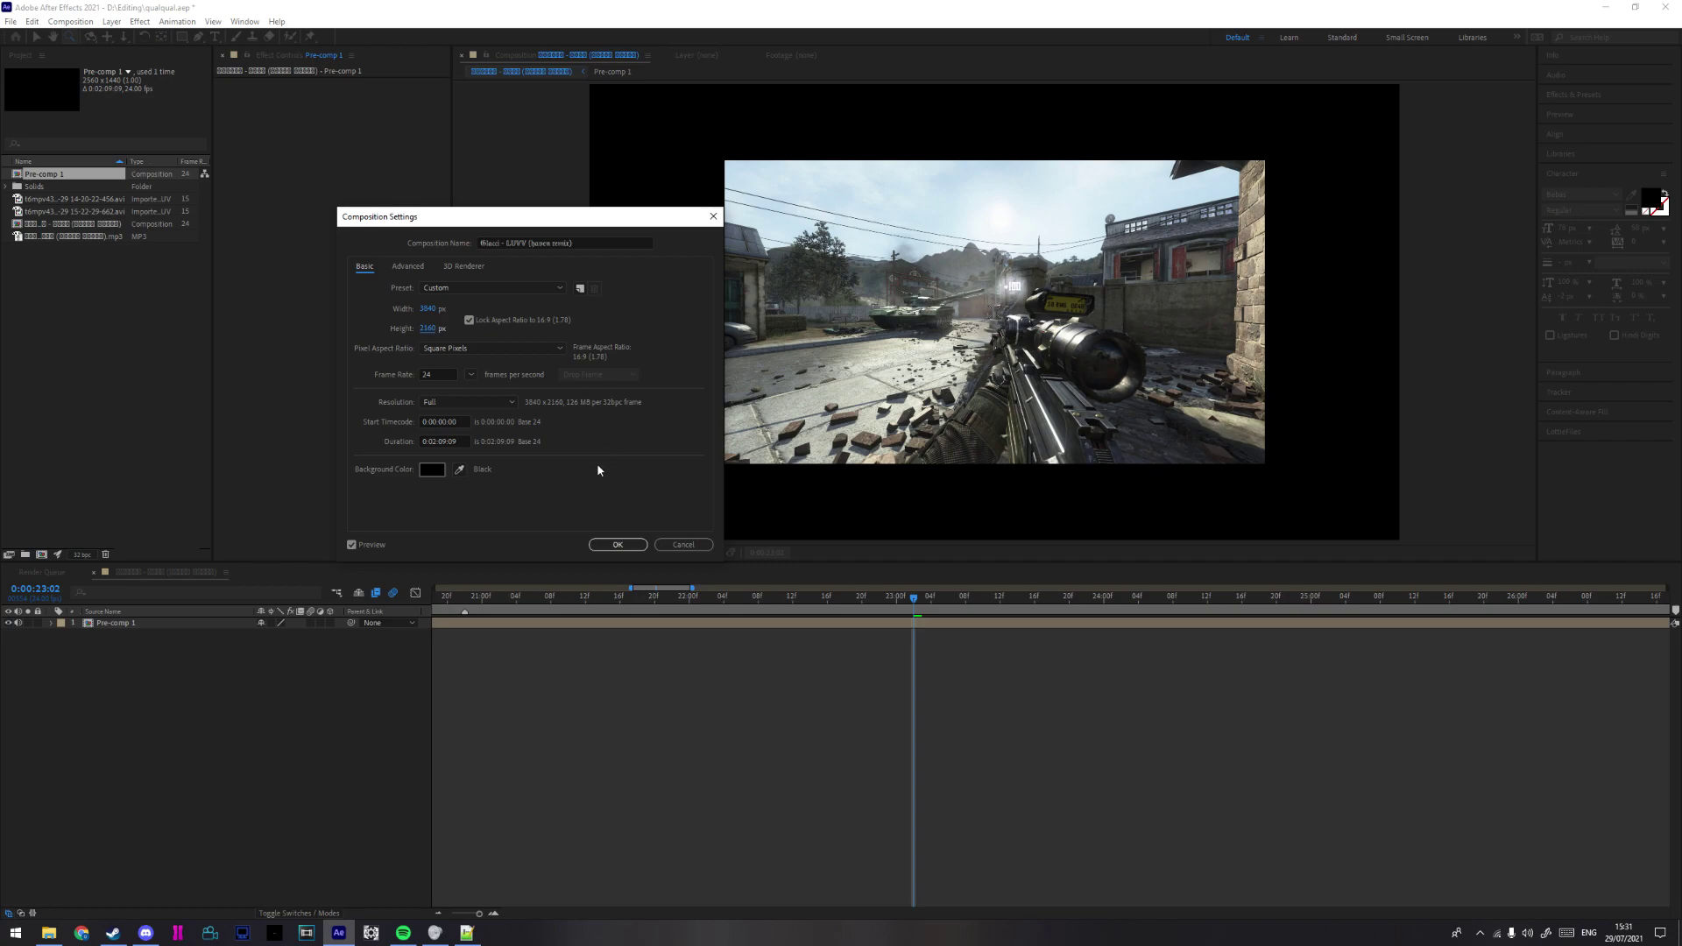
left_click(618, 545)
left_click(932, 620)
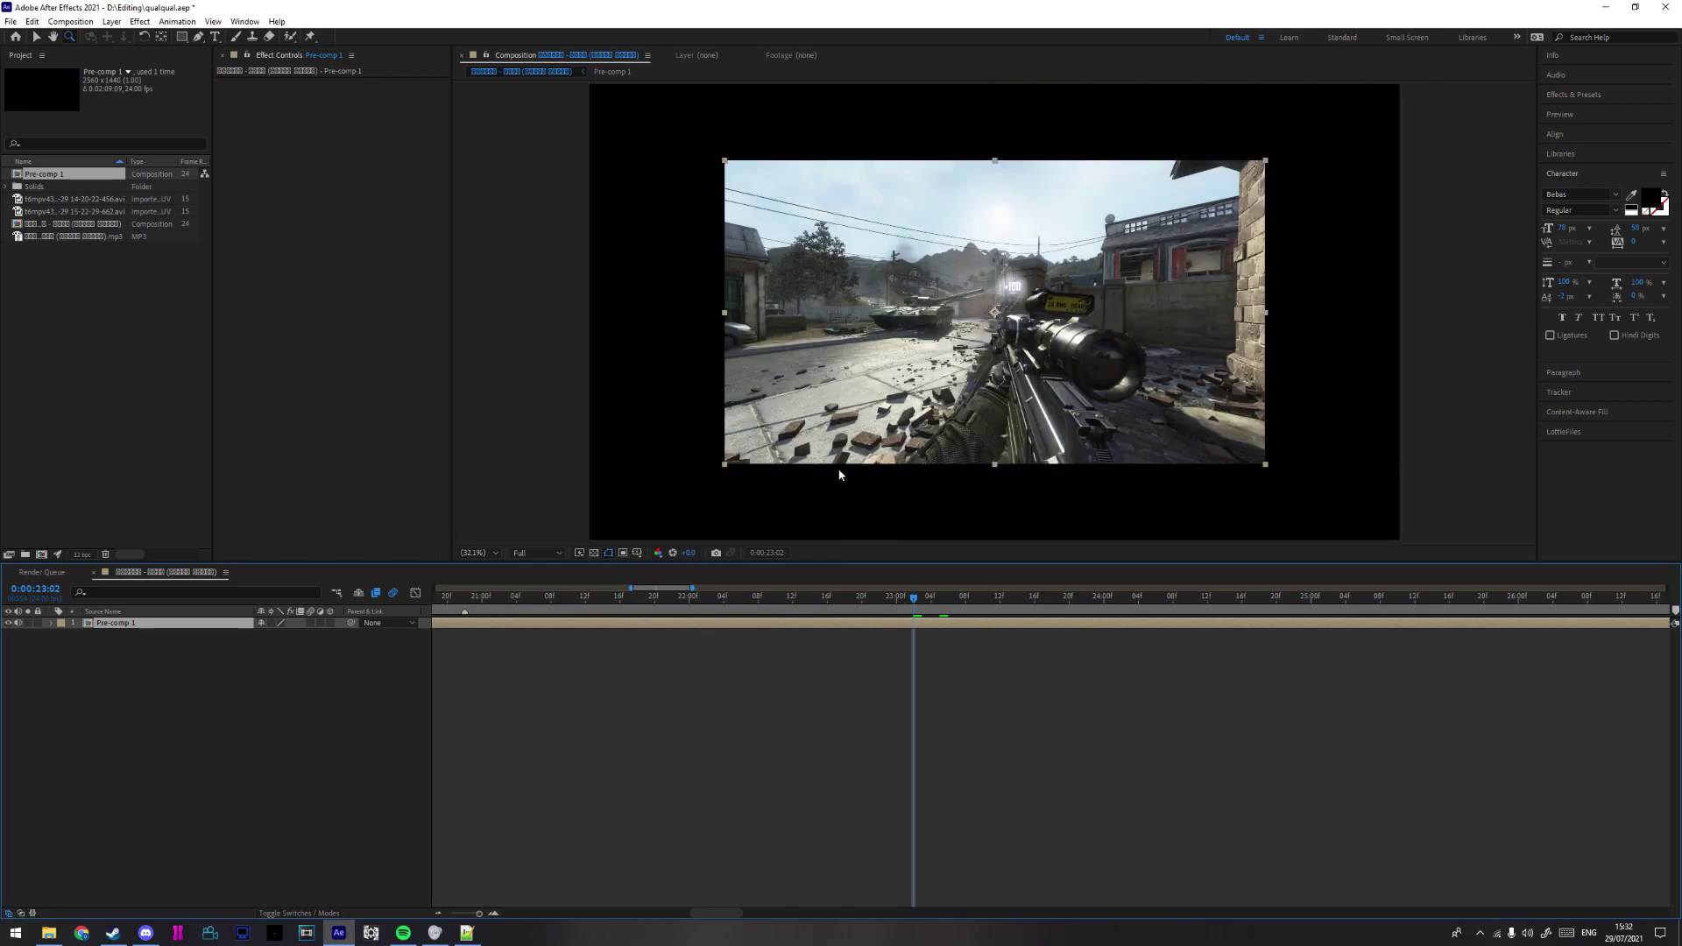
Scale Pre-comp 1 to fill the 3840×2160 frame with Ctrl+Alt+F
key("ctrl+alt+f")
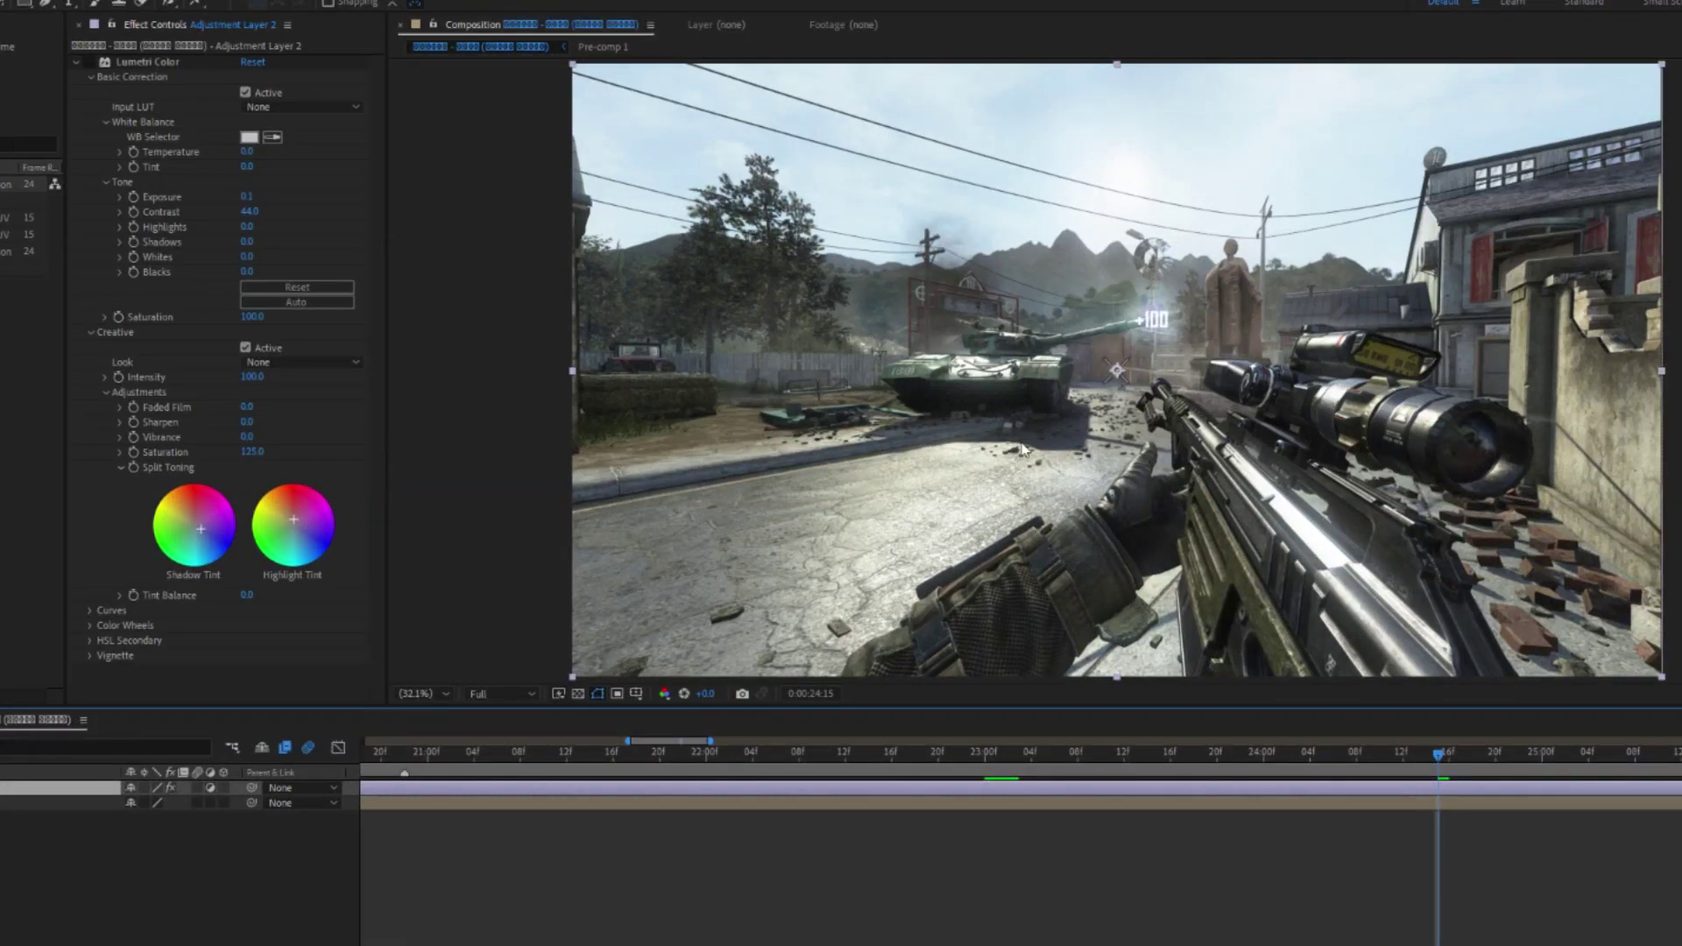
left_click(87, 59)
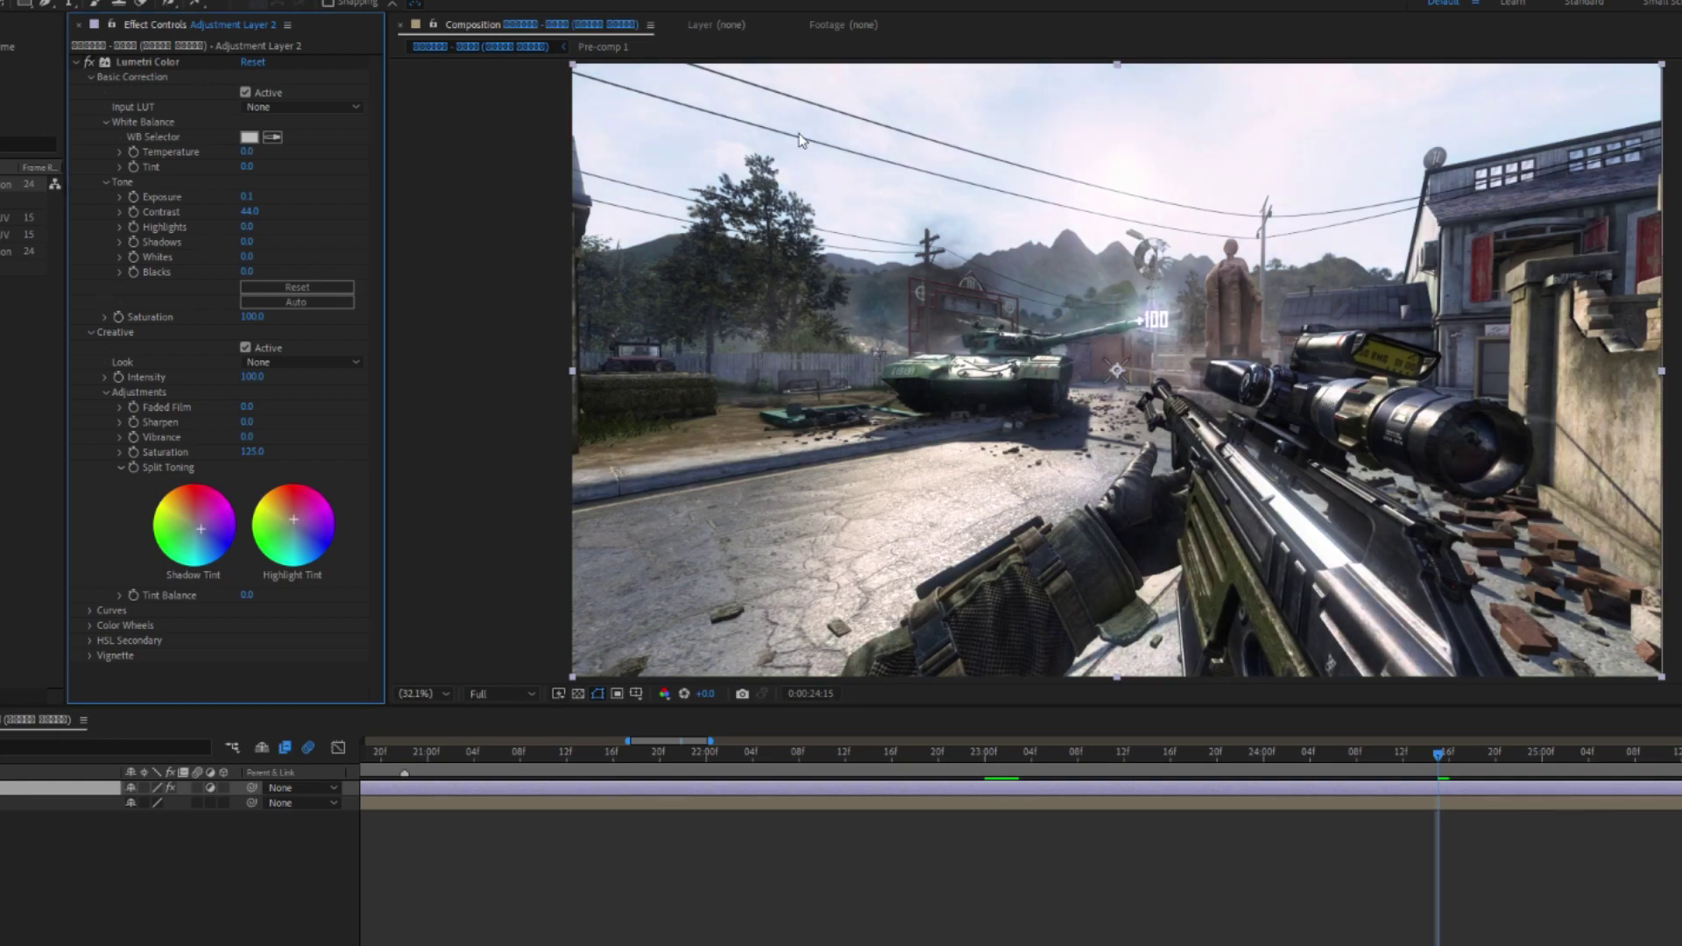
left_click(249, 198)
left_click(395, 217)
scroll(394, 217, "up", 4)
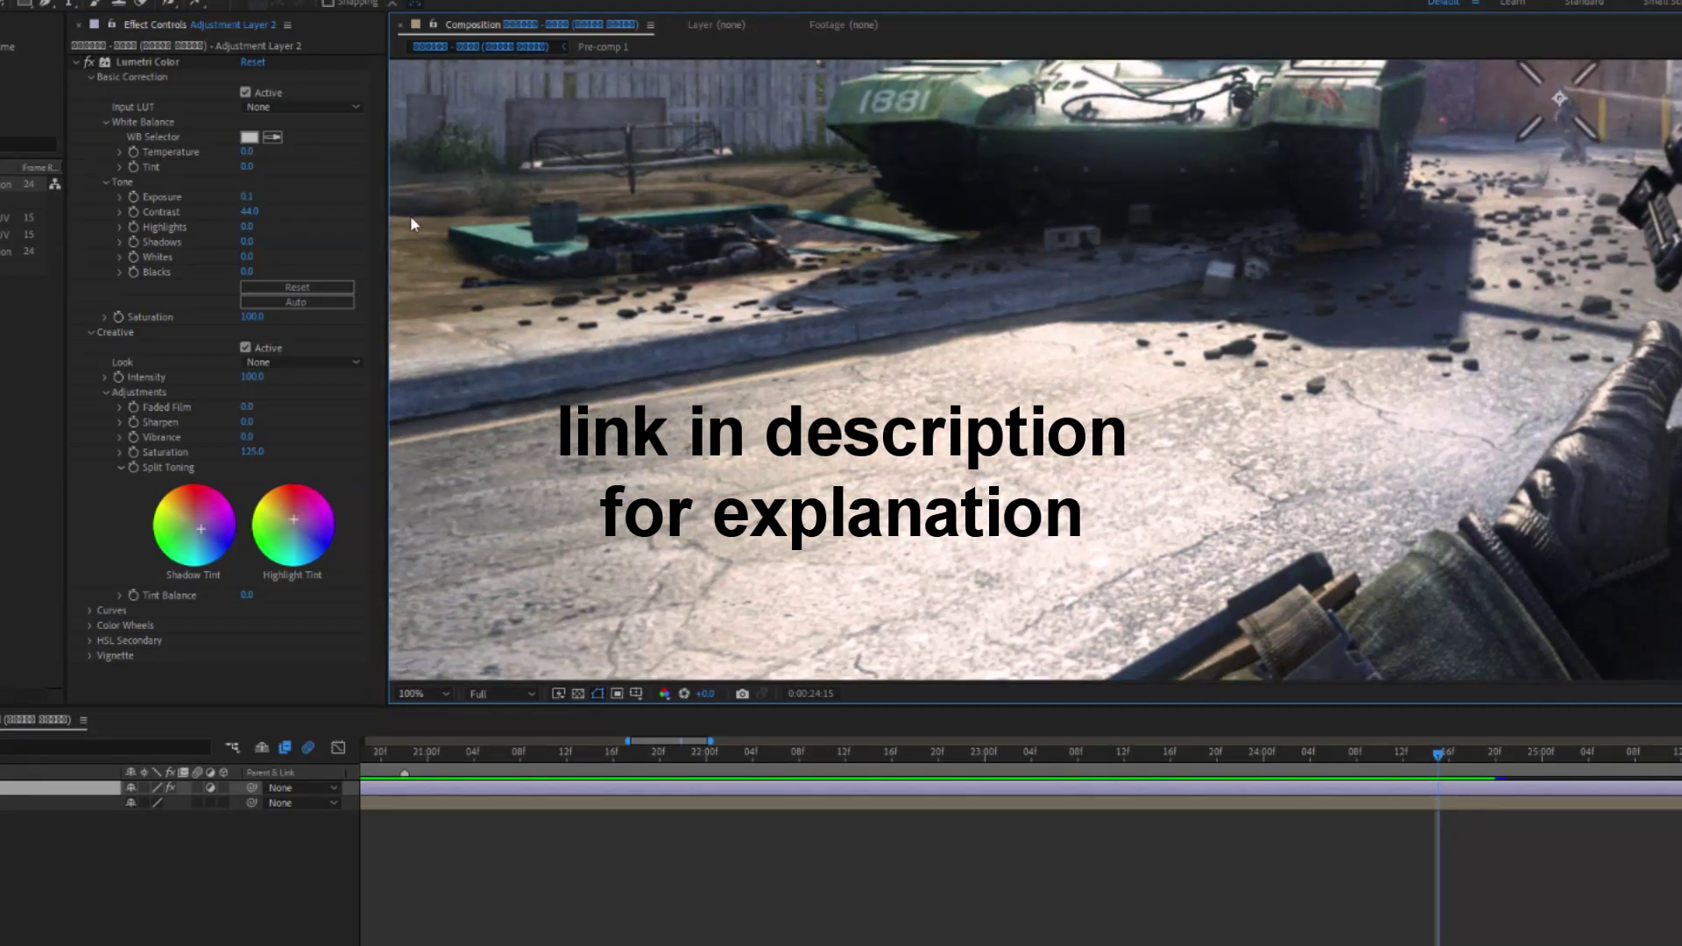
left_click_drag(250, 198, 329, 202)
key("ctrl+z")
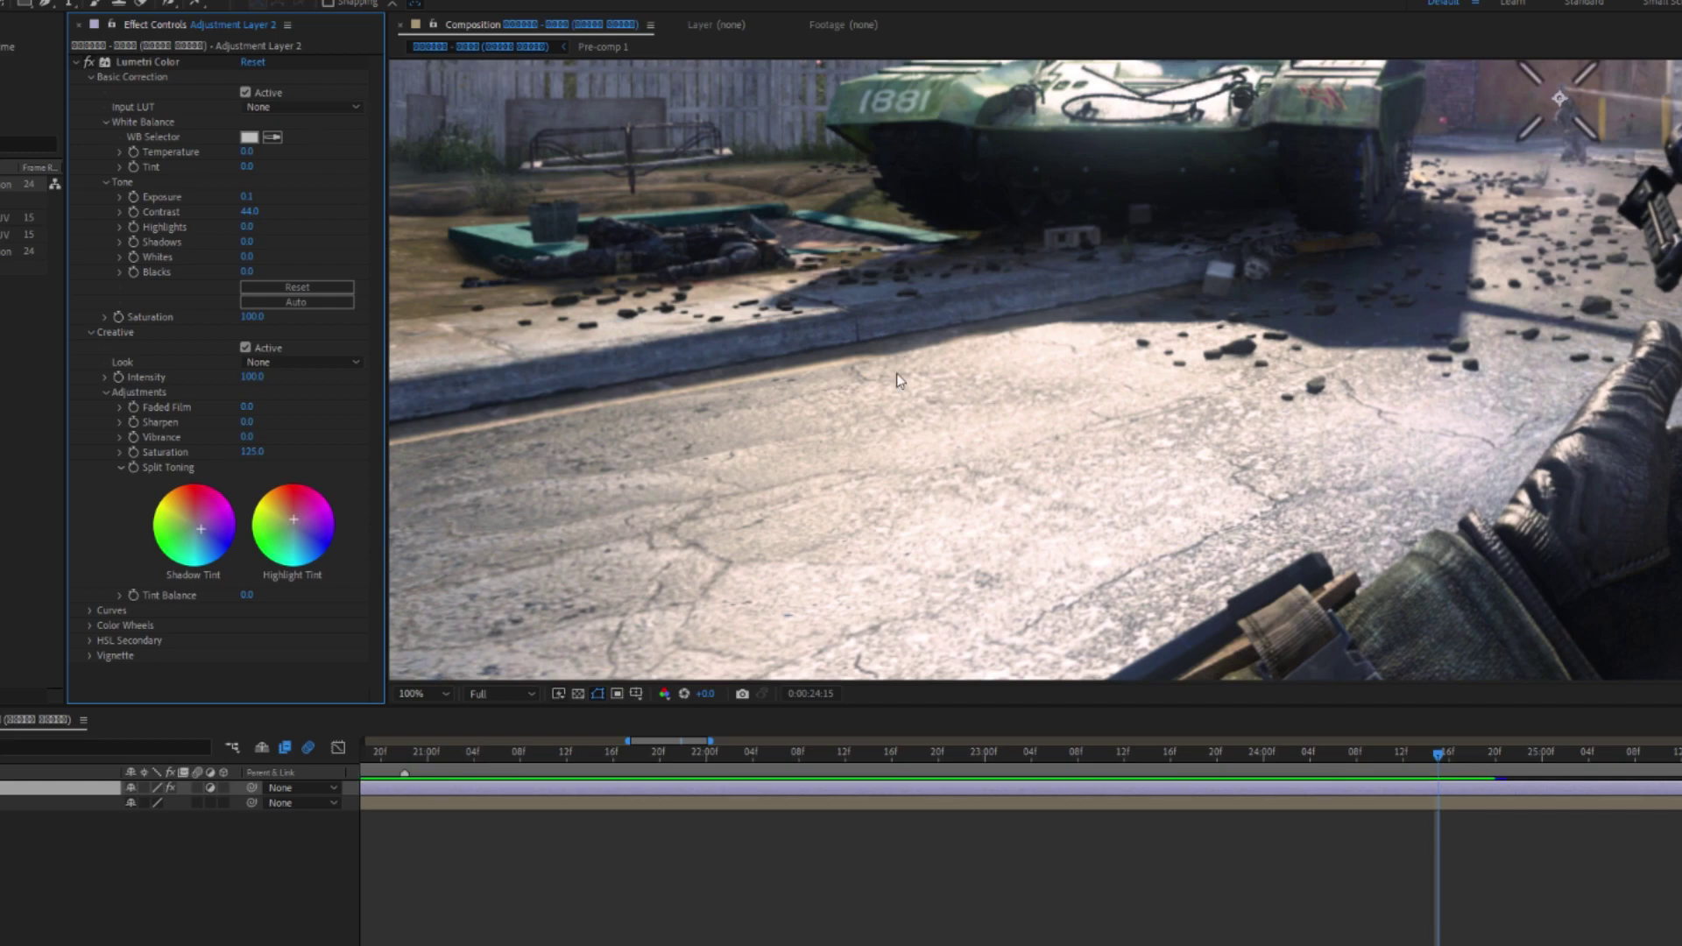
scroll(806, 538, "down", 2)
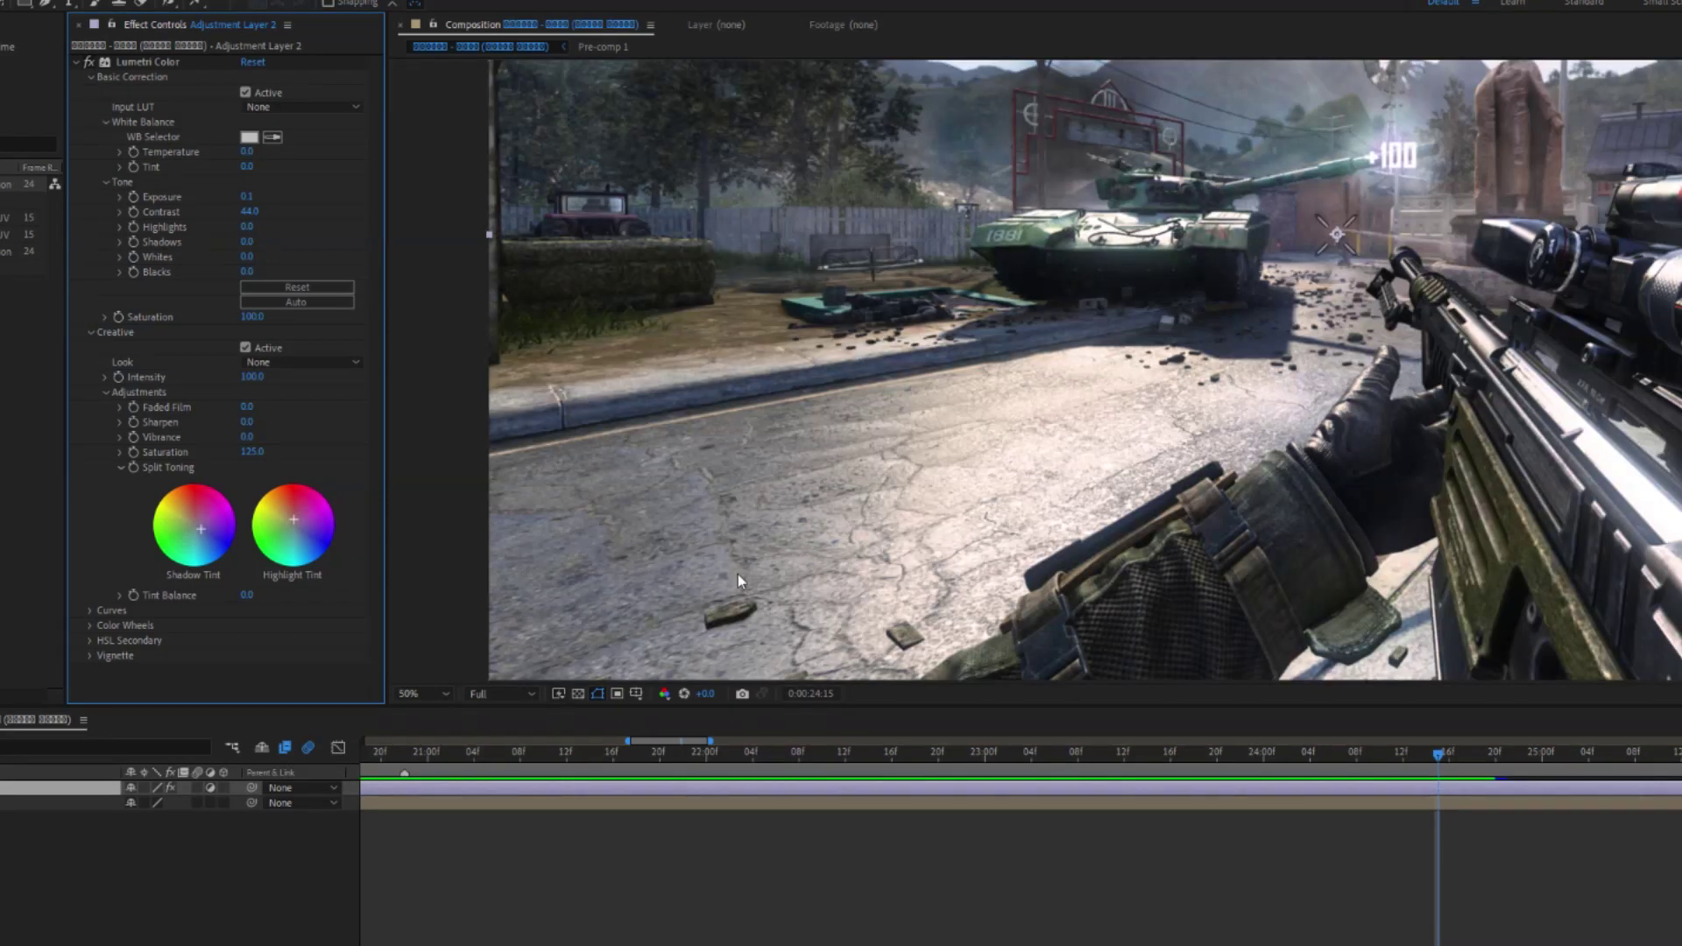
left_click(414, 694)
left_click(417, 710)
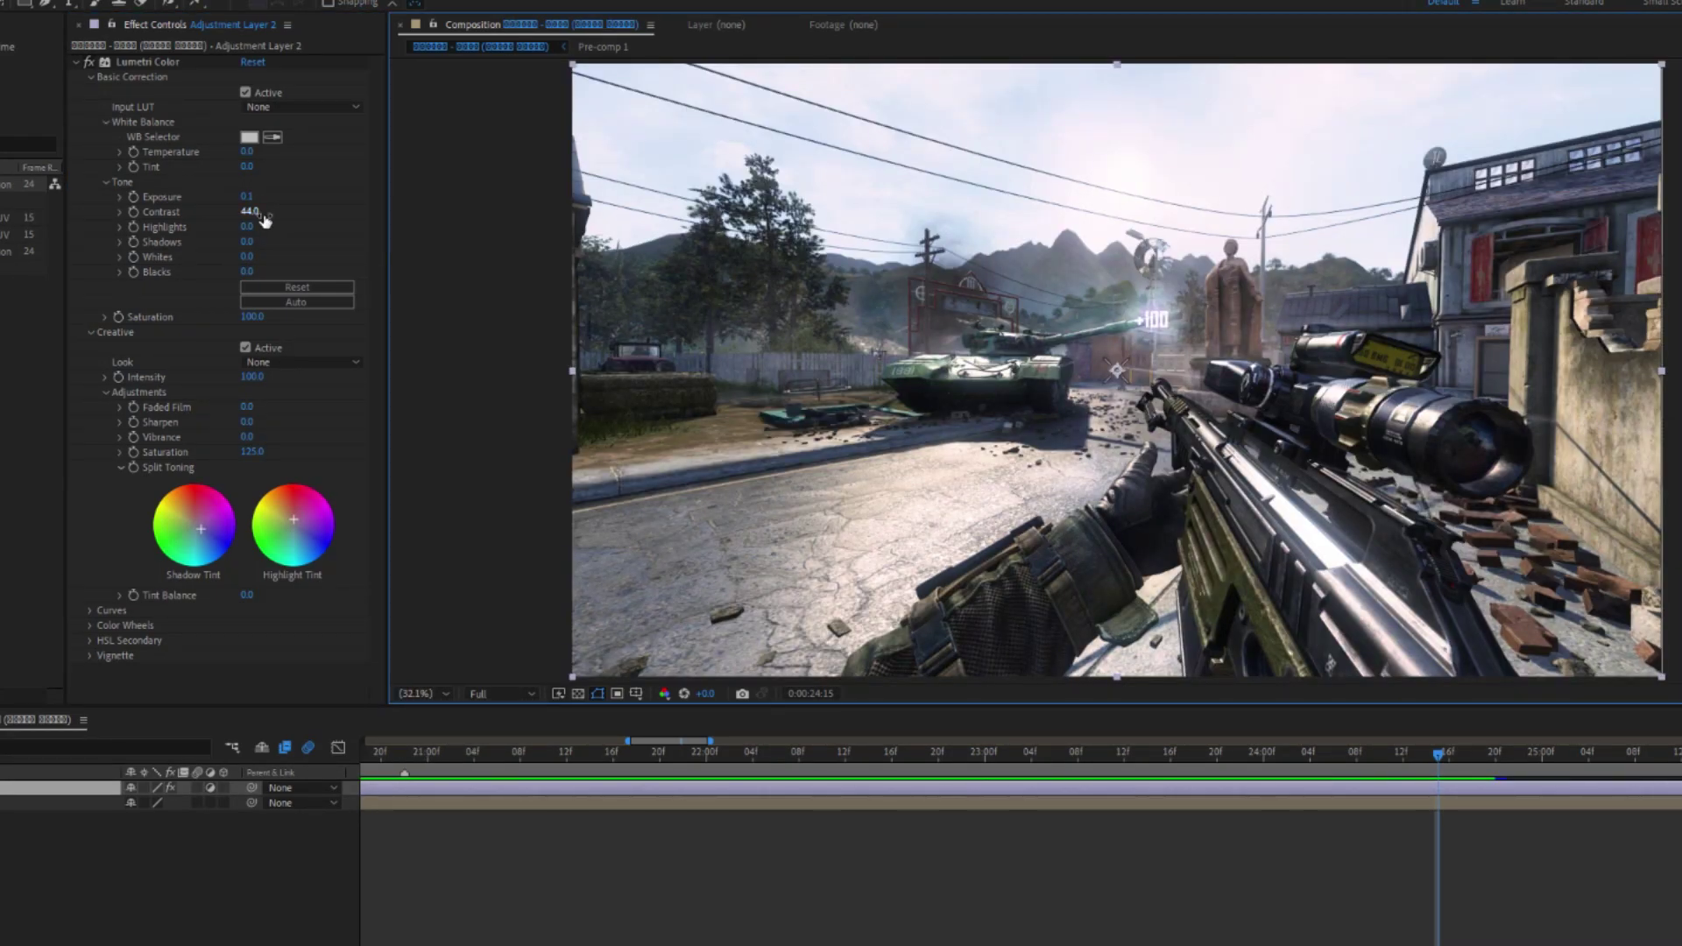
left_click_drag(252, 213, 403, 205)
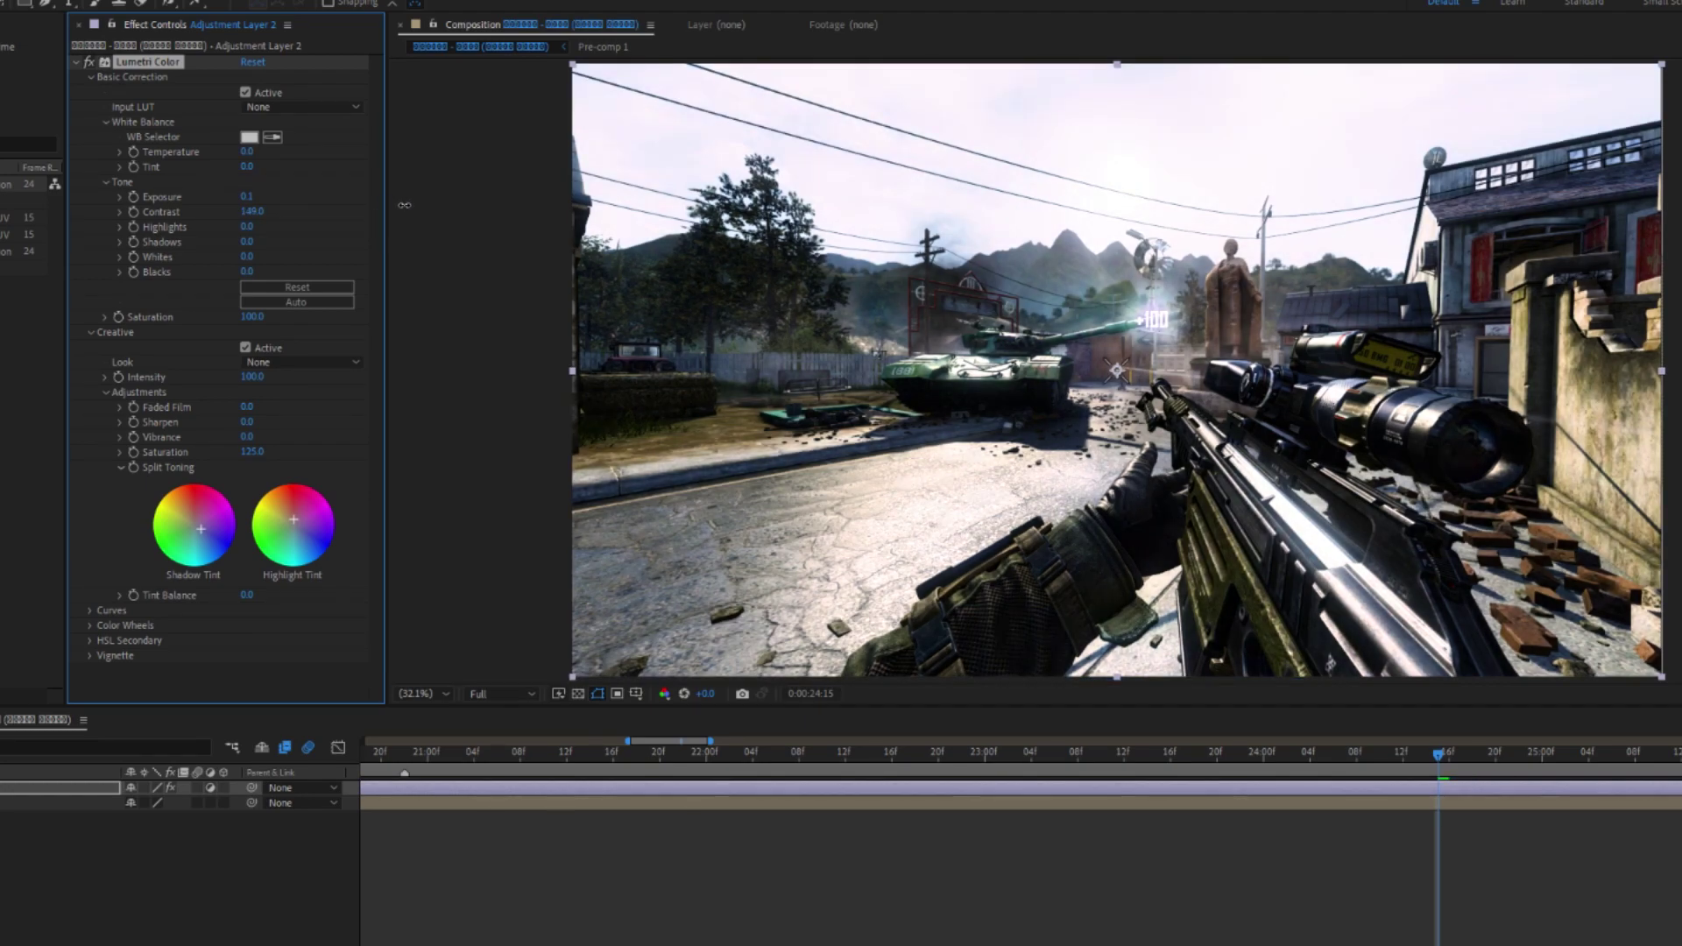
left_click(1317, 345)
key("ctrl+z")
left_click(1283, 921)
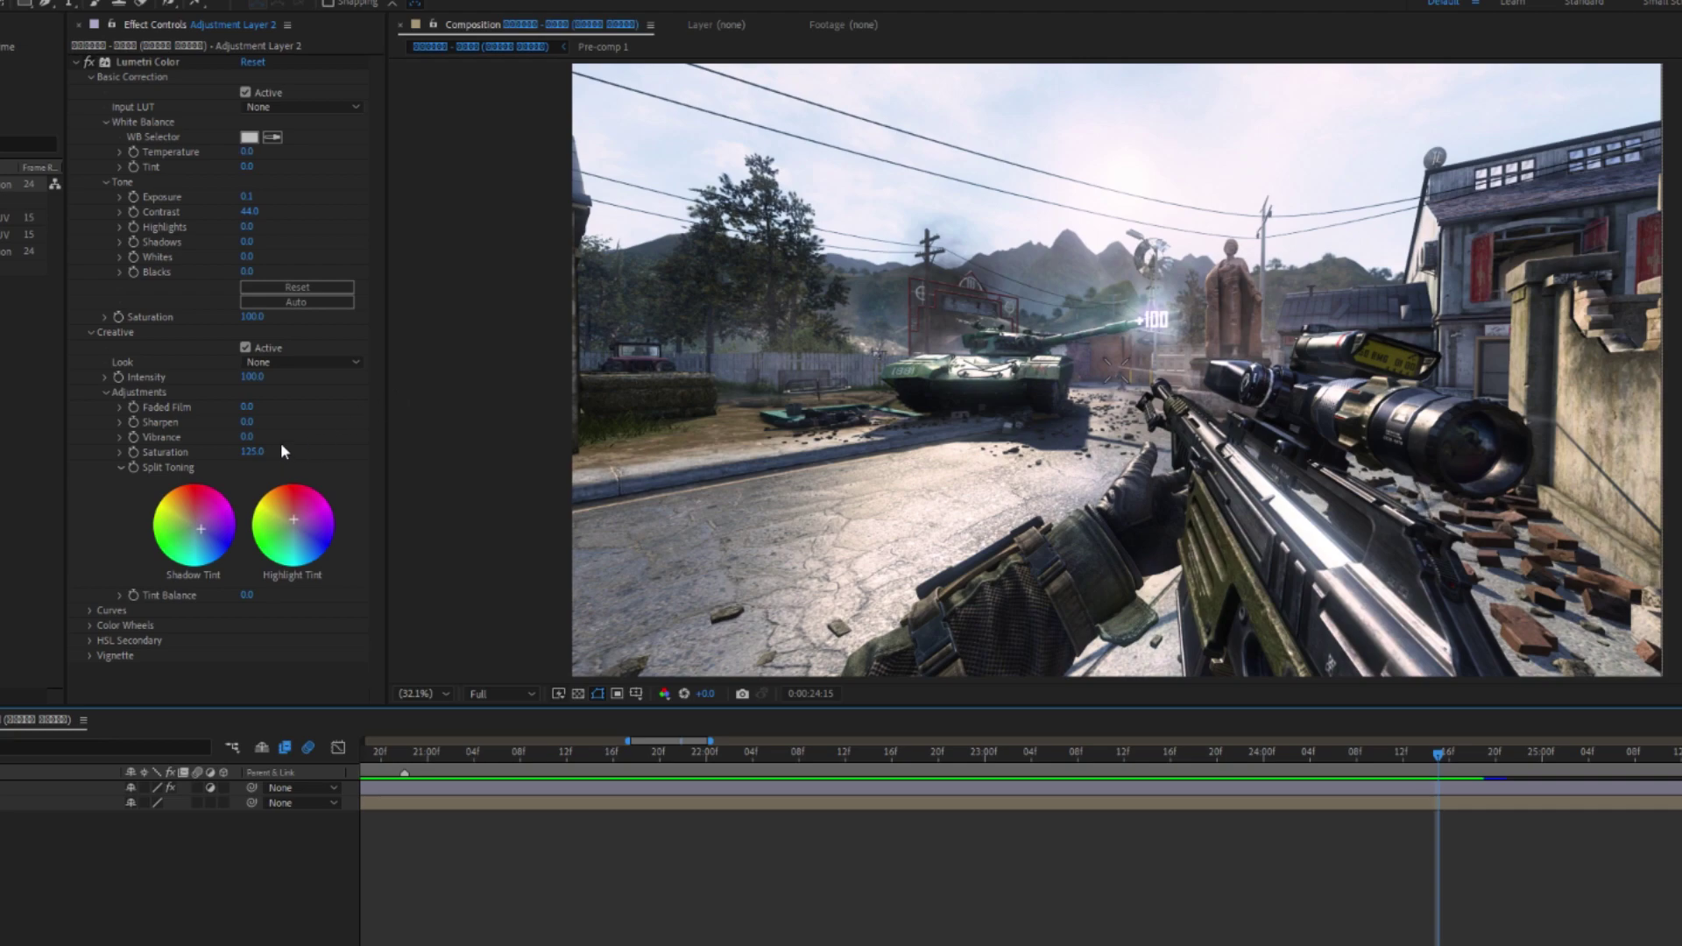
left_click(201, 529)
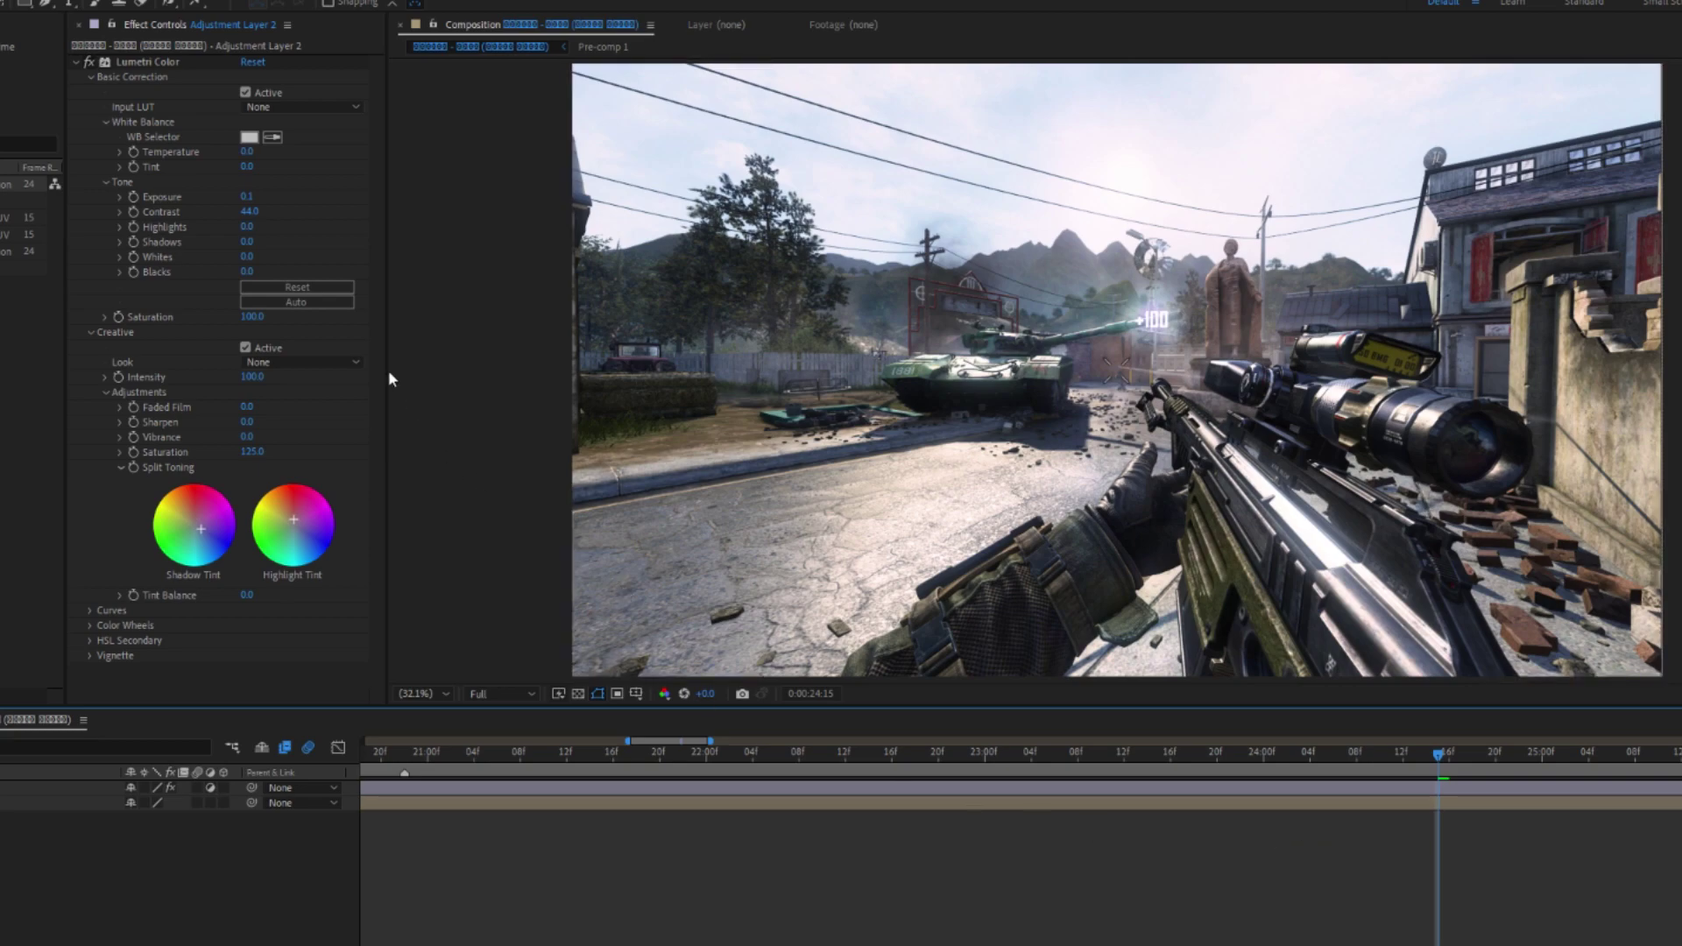
Add Adjustment Layer 4 with Ctrl+Alt+Y and review frames between 22:23 and 23:02
left_click(81, 71)
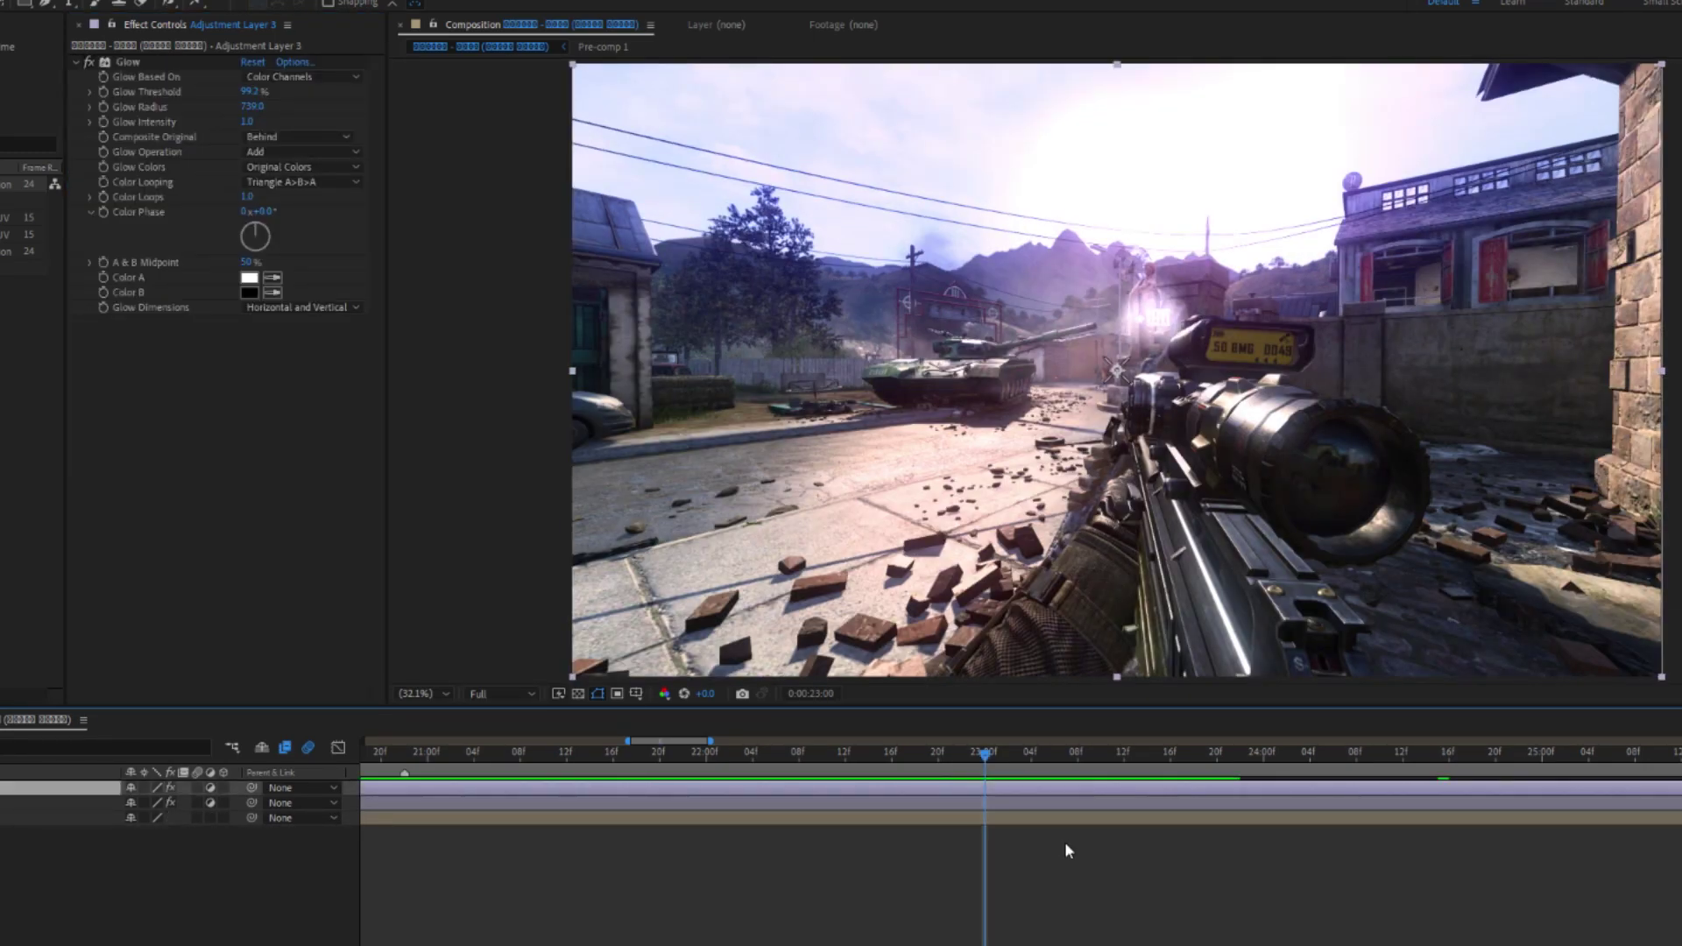
key("ctrl+alt+y")
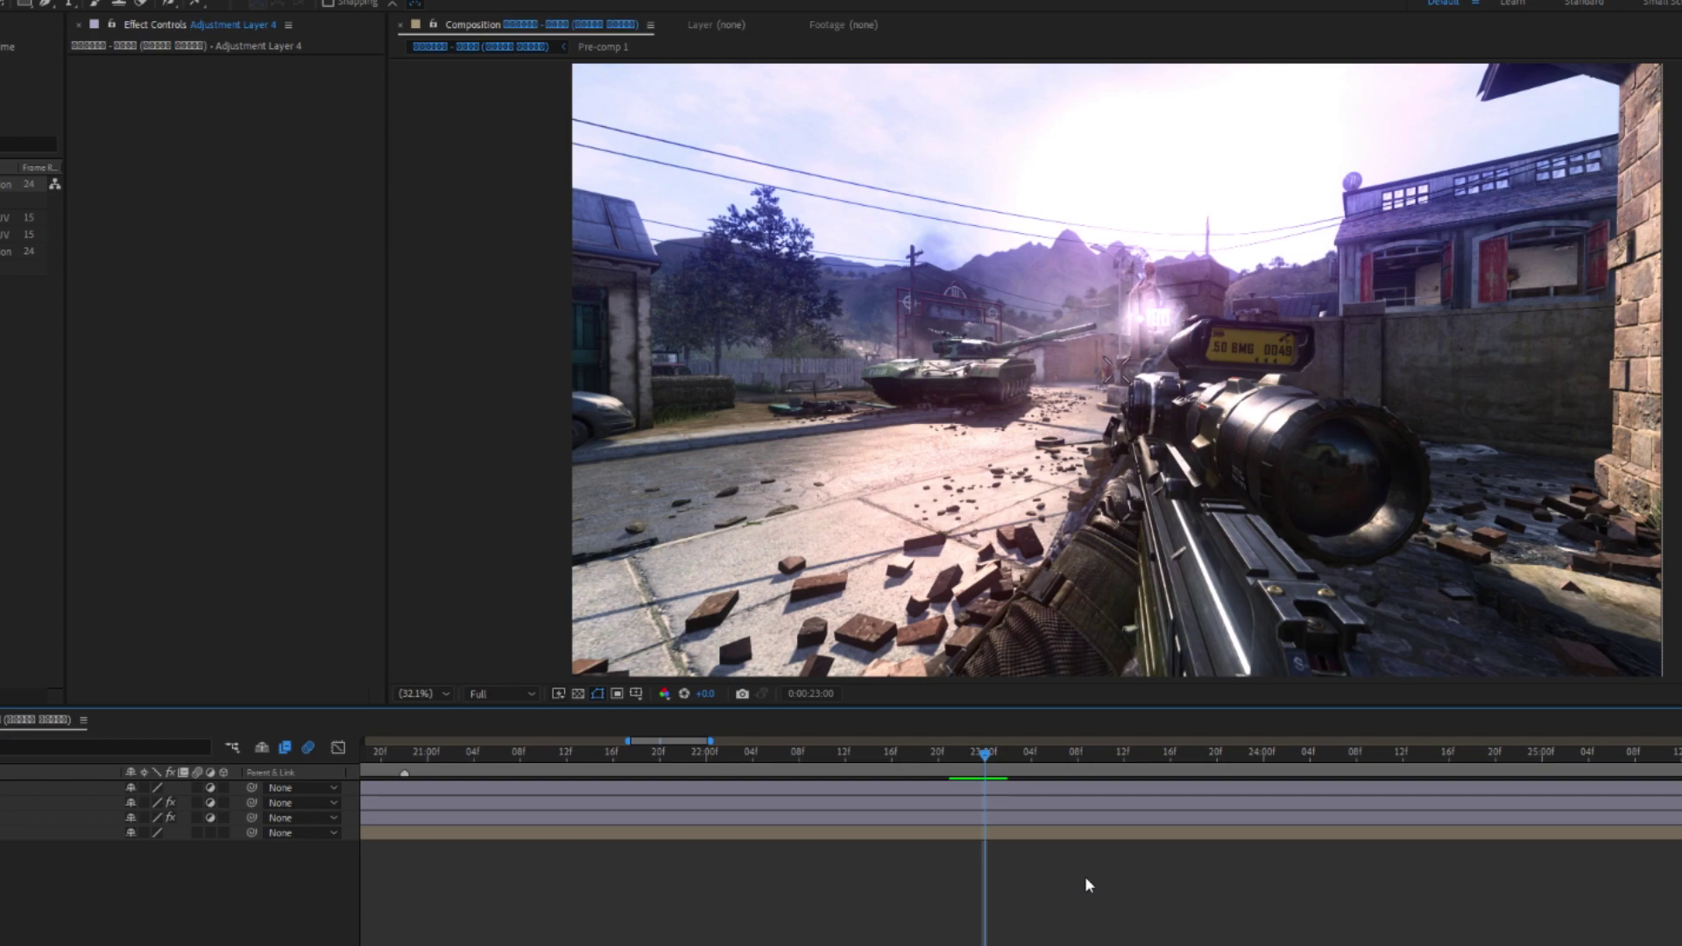
left_click(959, 788)
key("Page_Down")
key("Page_Down")
left_click_drag(1010, 797, 999, 894)
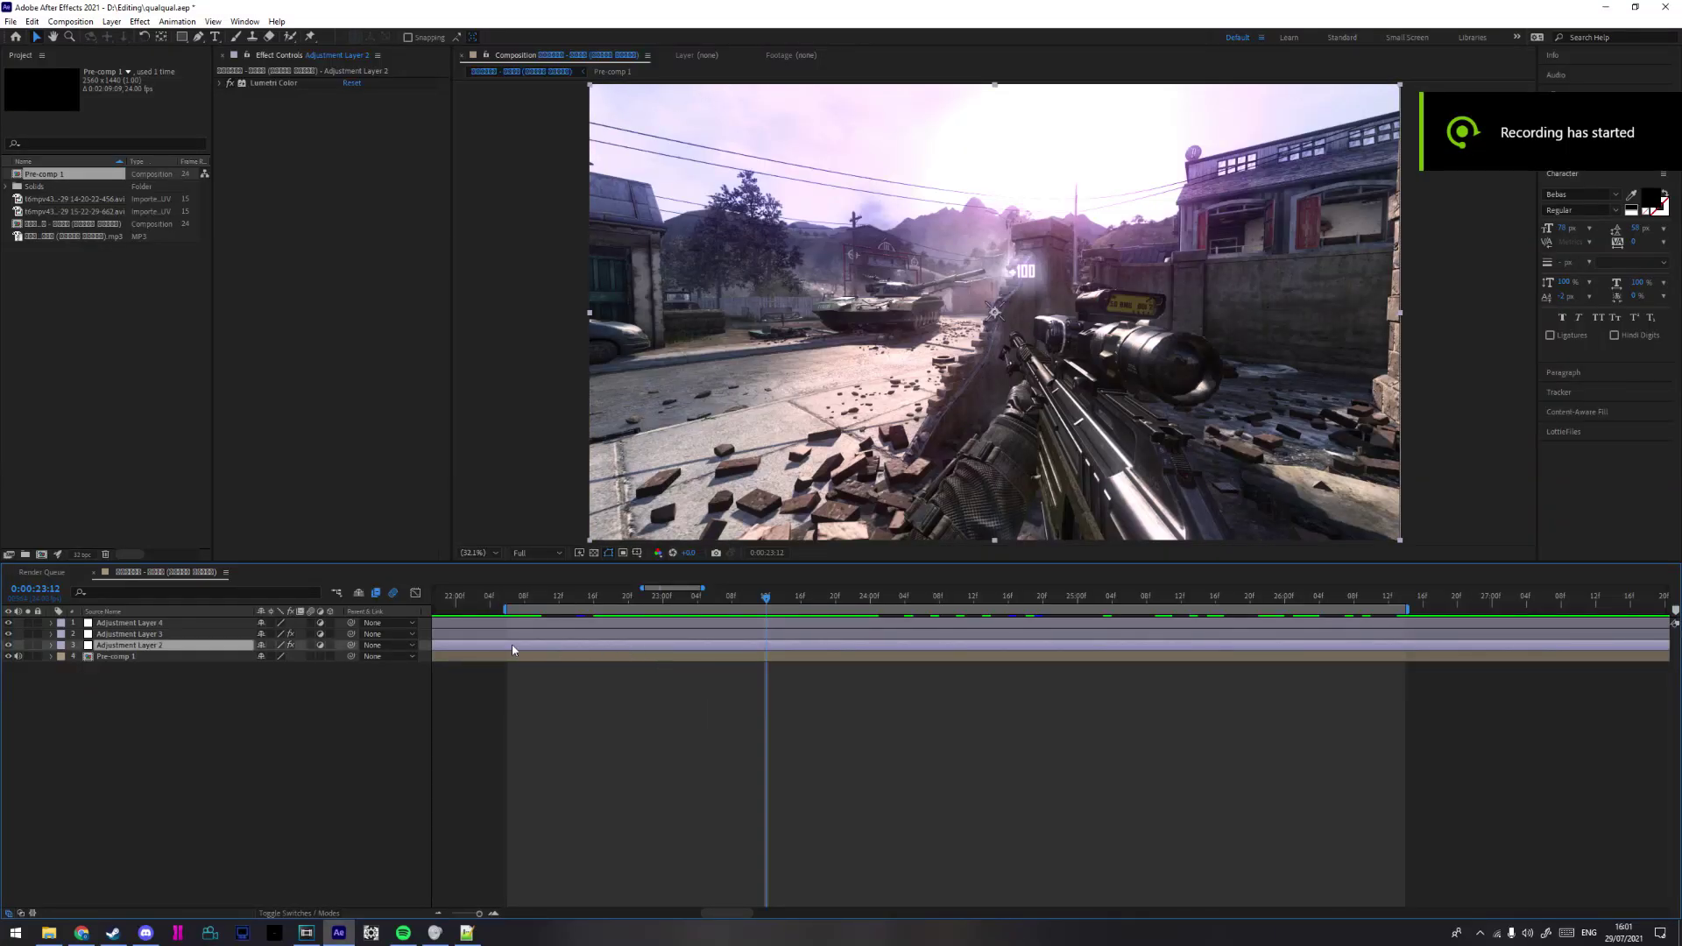
Create a new adjustment layer above Pre-comp 1 and apply BCC Magic Sharp
left_click(161, 656)
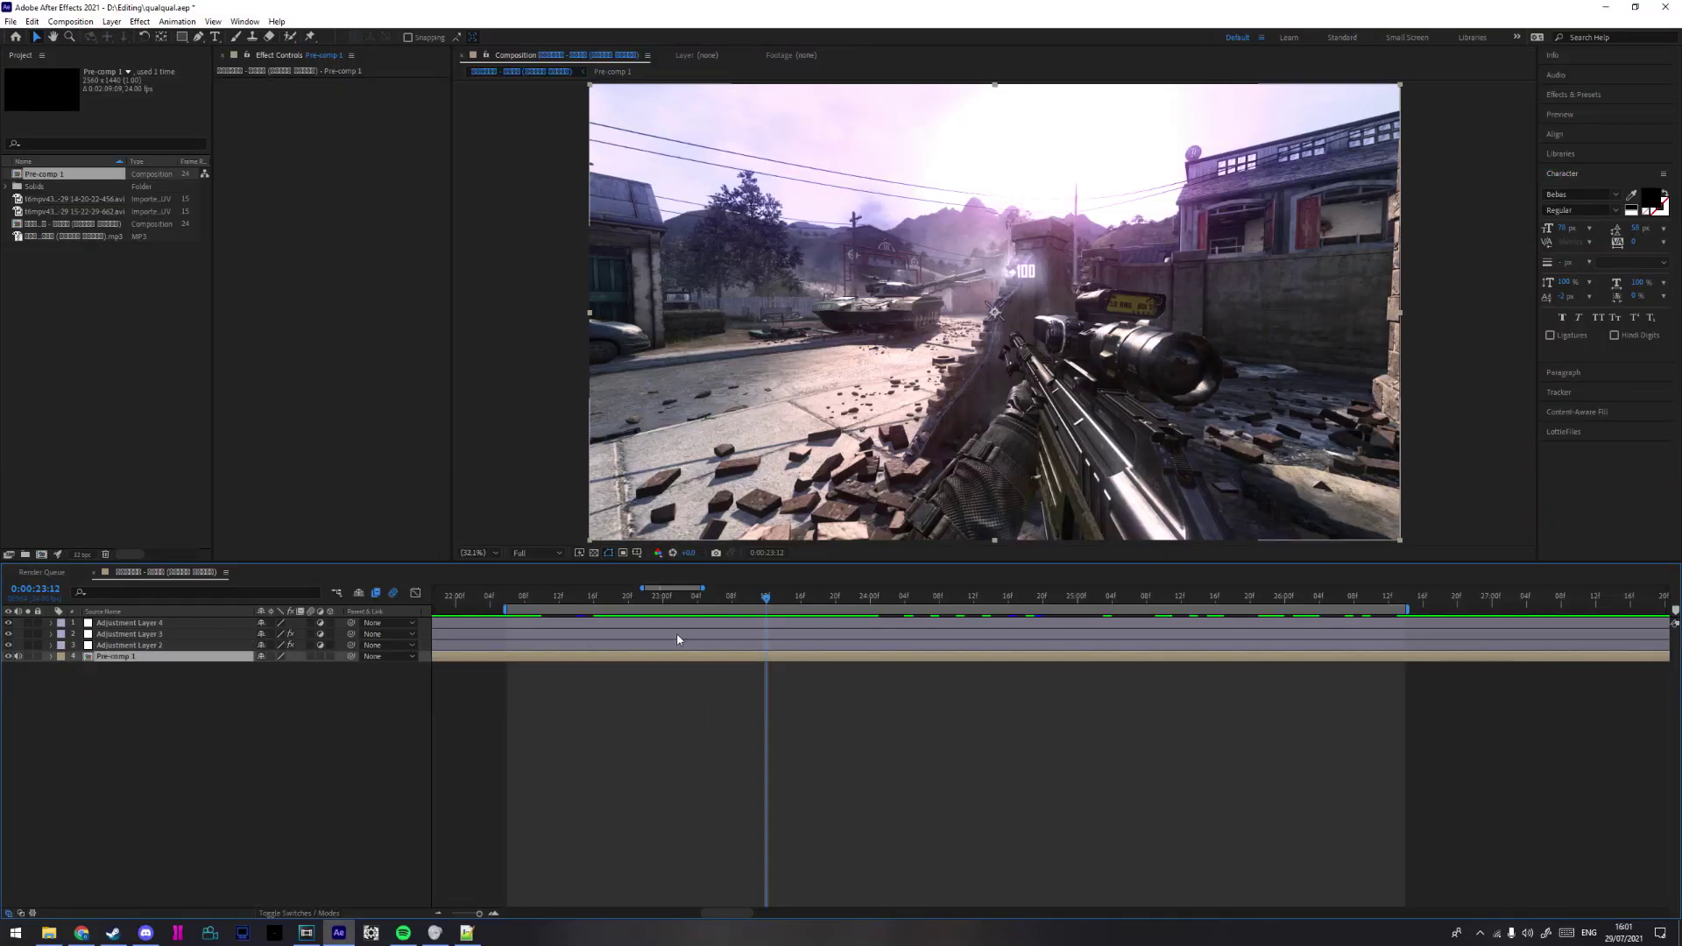
key("ctrl+alt+y")
key("ctrl+space")
type("mag")
key("Return")
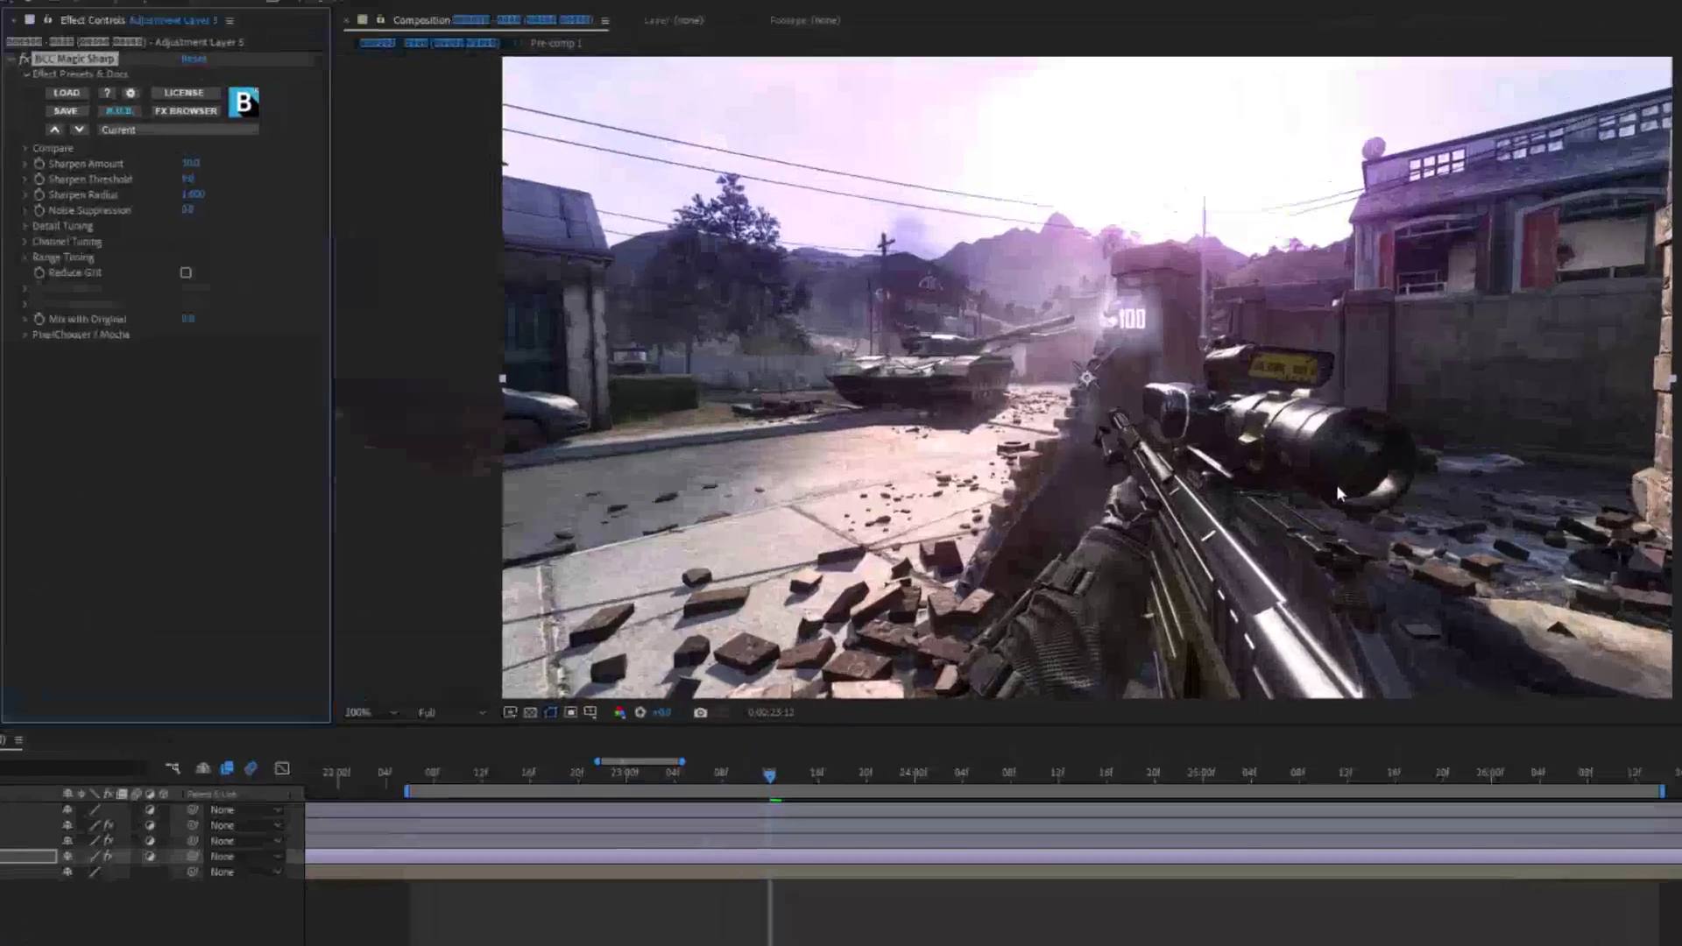
Set BCC Magic Sharp to Sharpen Threshold 8, Radius 1 and Amount 50
scroll(891, 269, "up", 4)
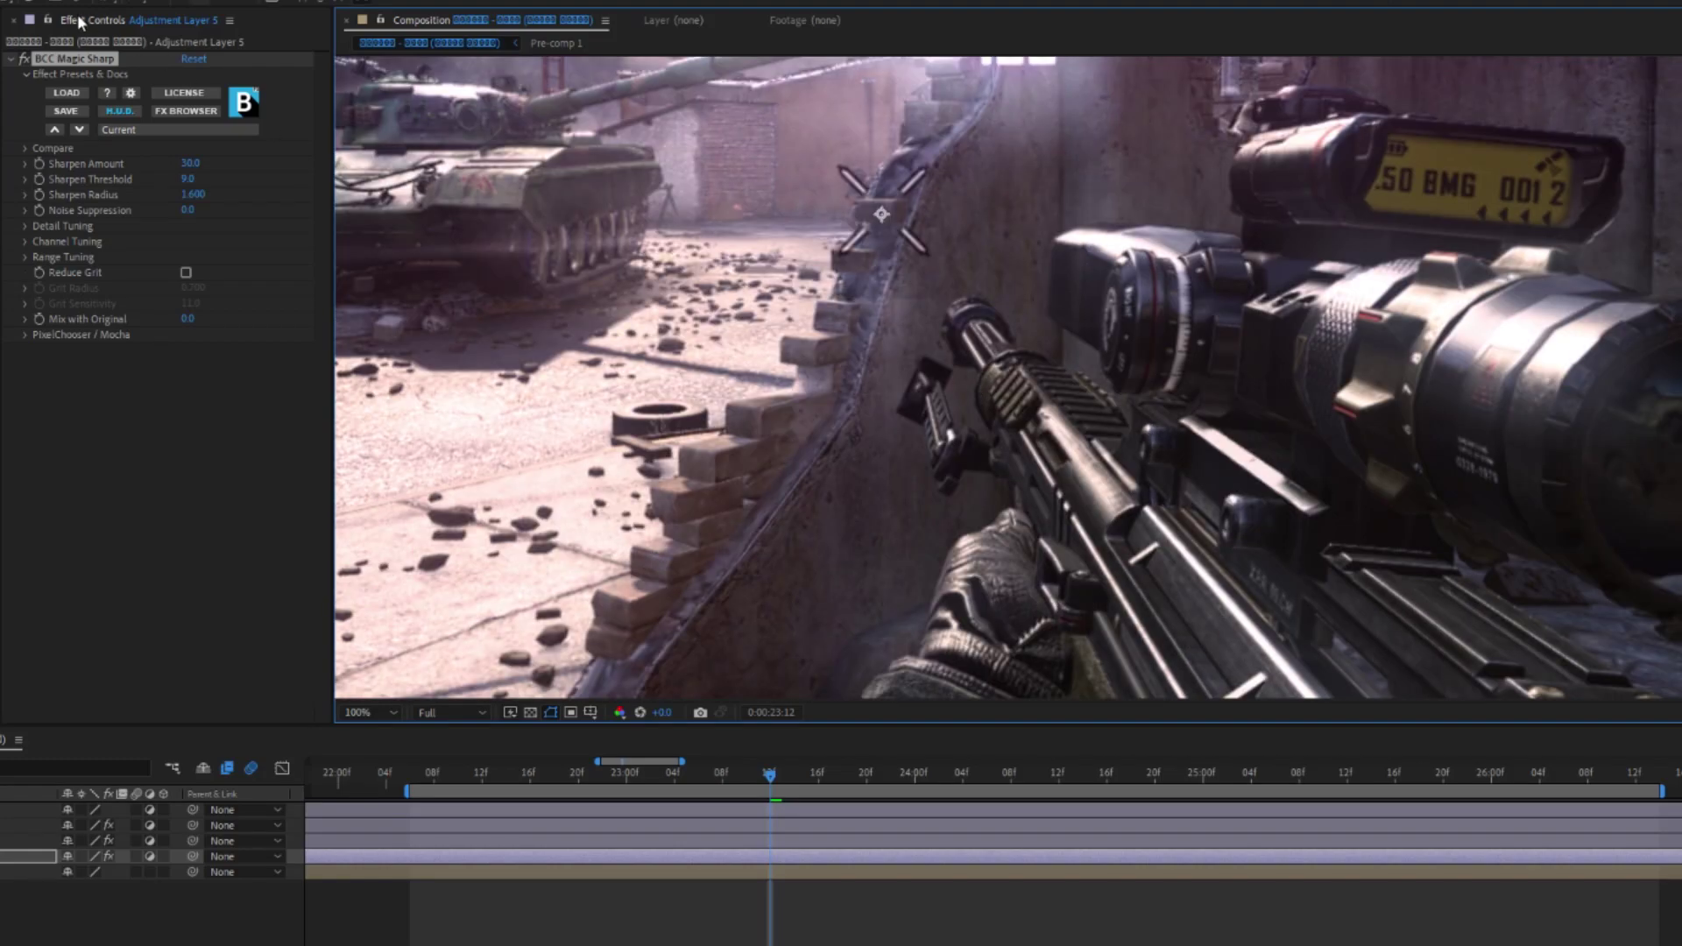
left_click(19, 58)
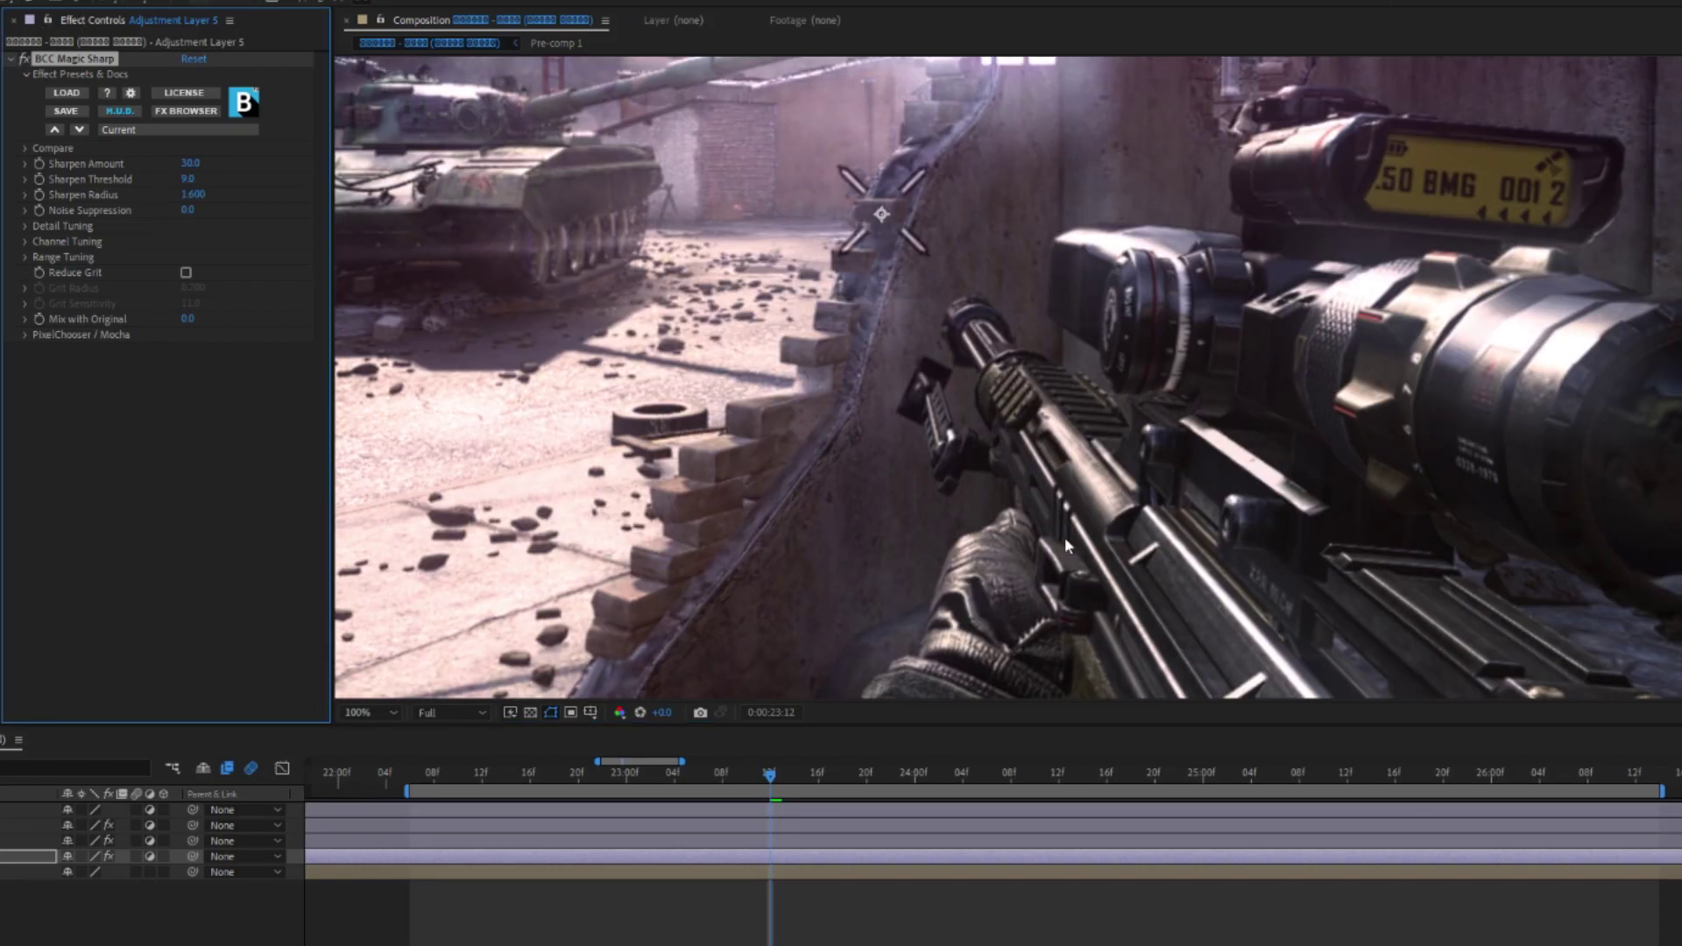
left_click(194, 180)
type("8")
key("Return")
key("Tab")
type("1")
left_click(187, 163)
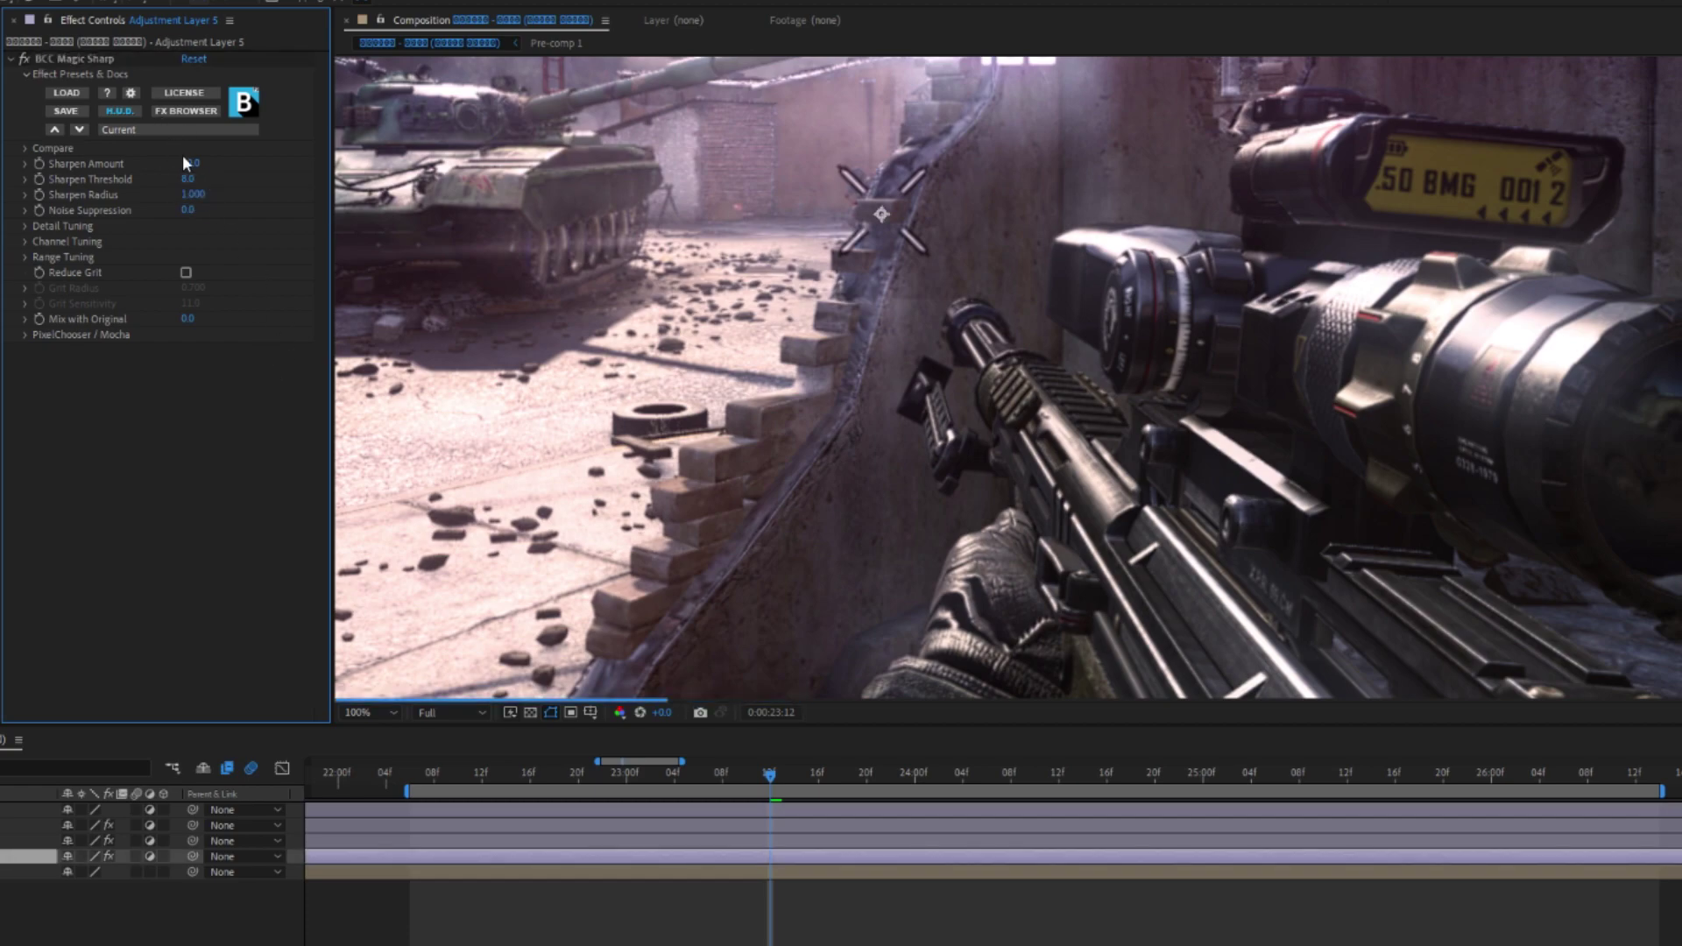
type("50")
key("Return")
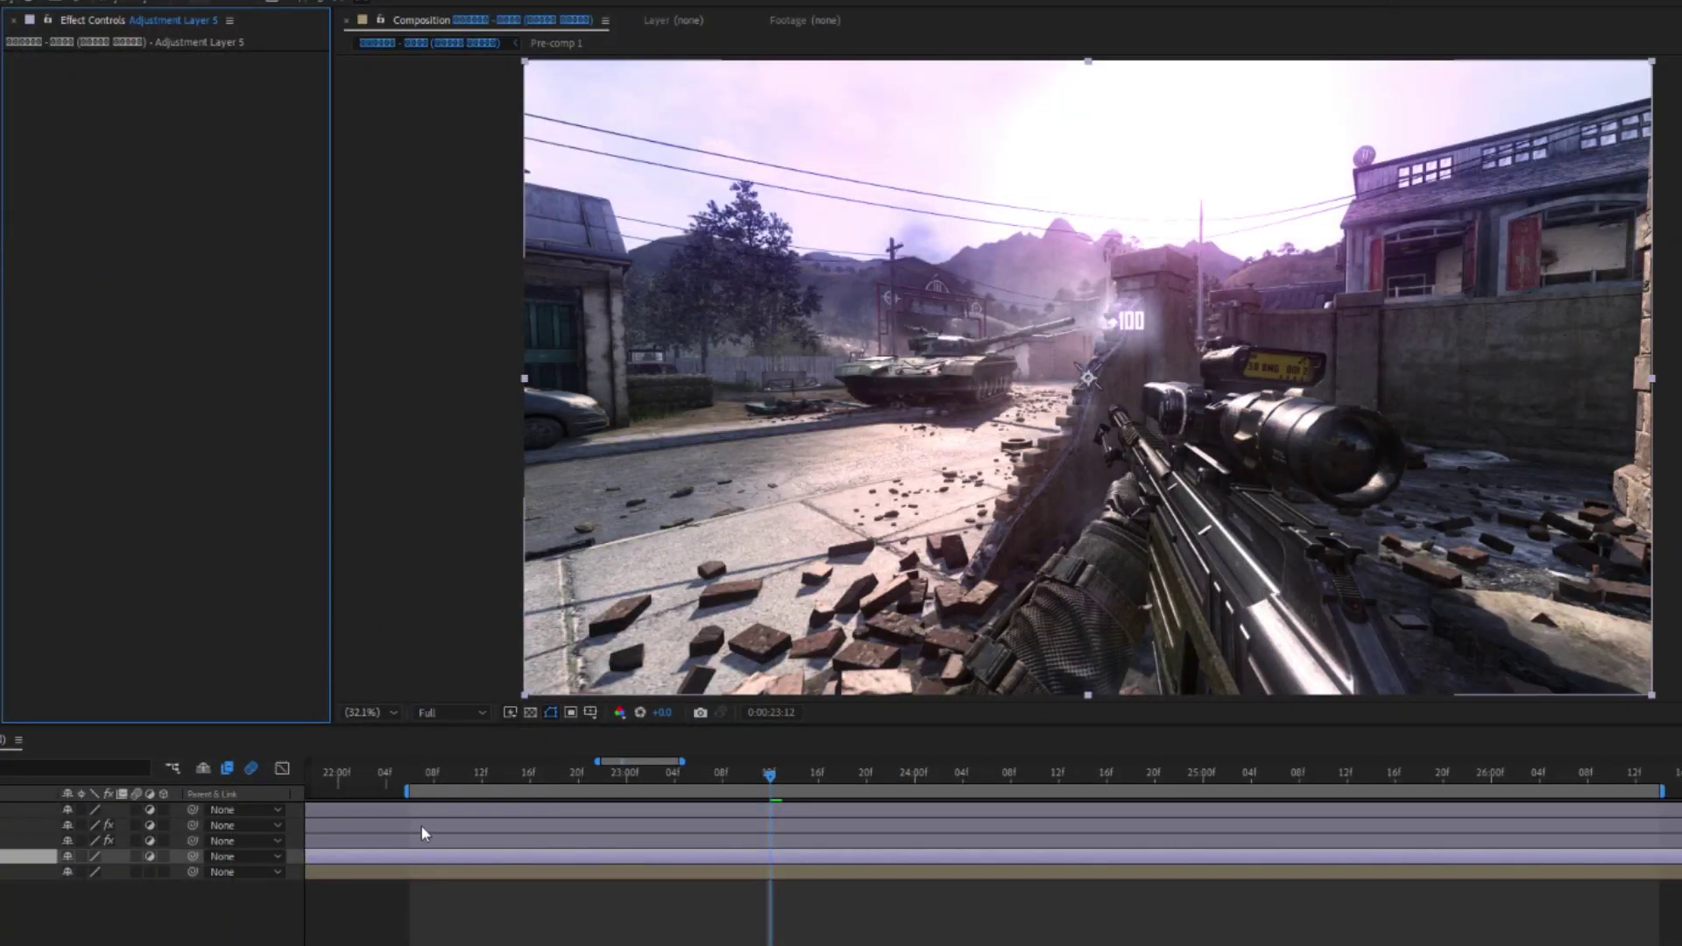
Expand Adjustment Layer 2's Lumetri Color and toggle the maximized viewer to inspect the image
left_click(421, 841)
left_click(11, 59)
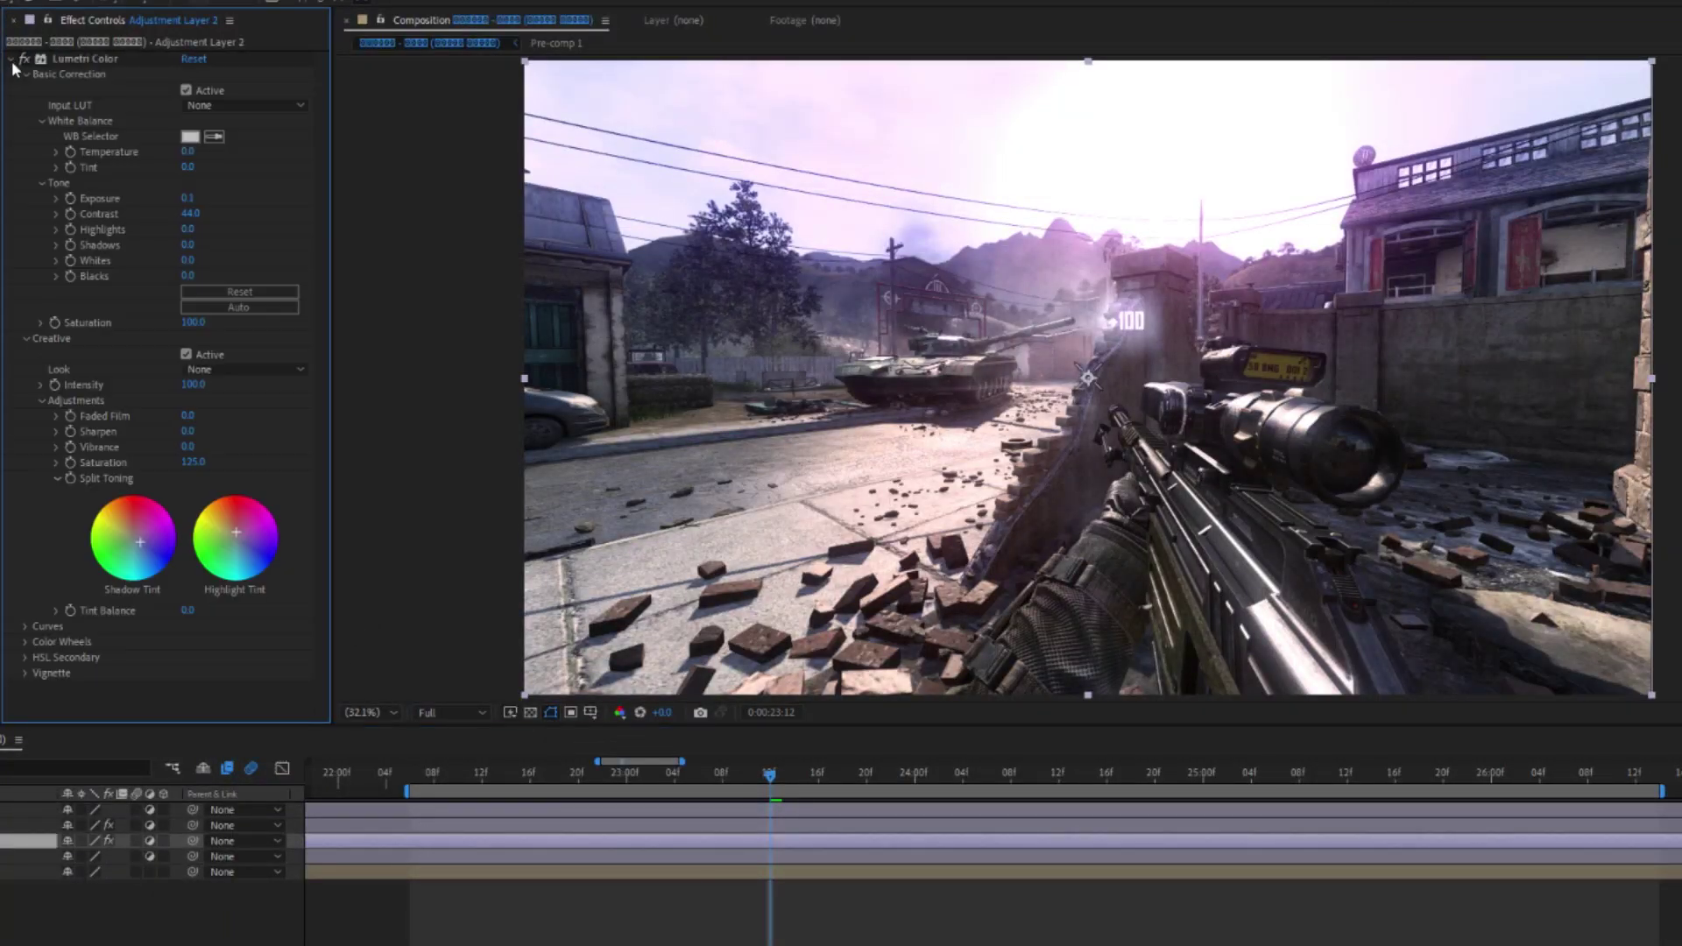
left_click(325, 444)
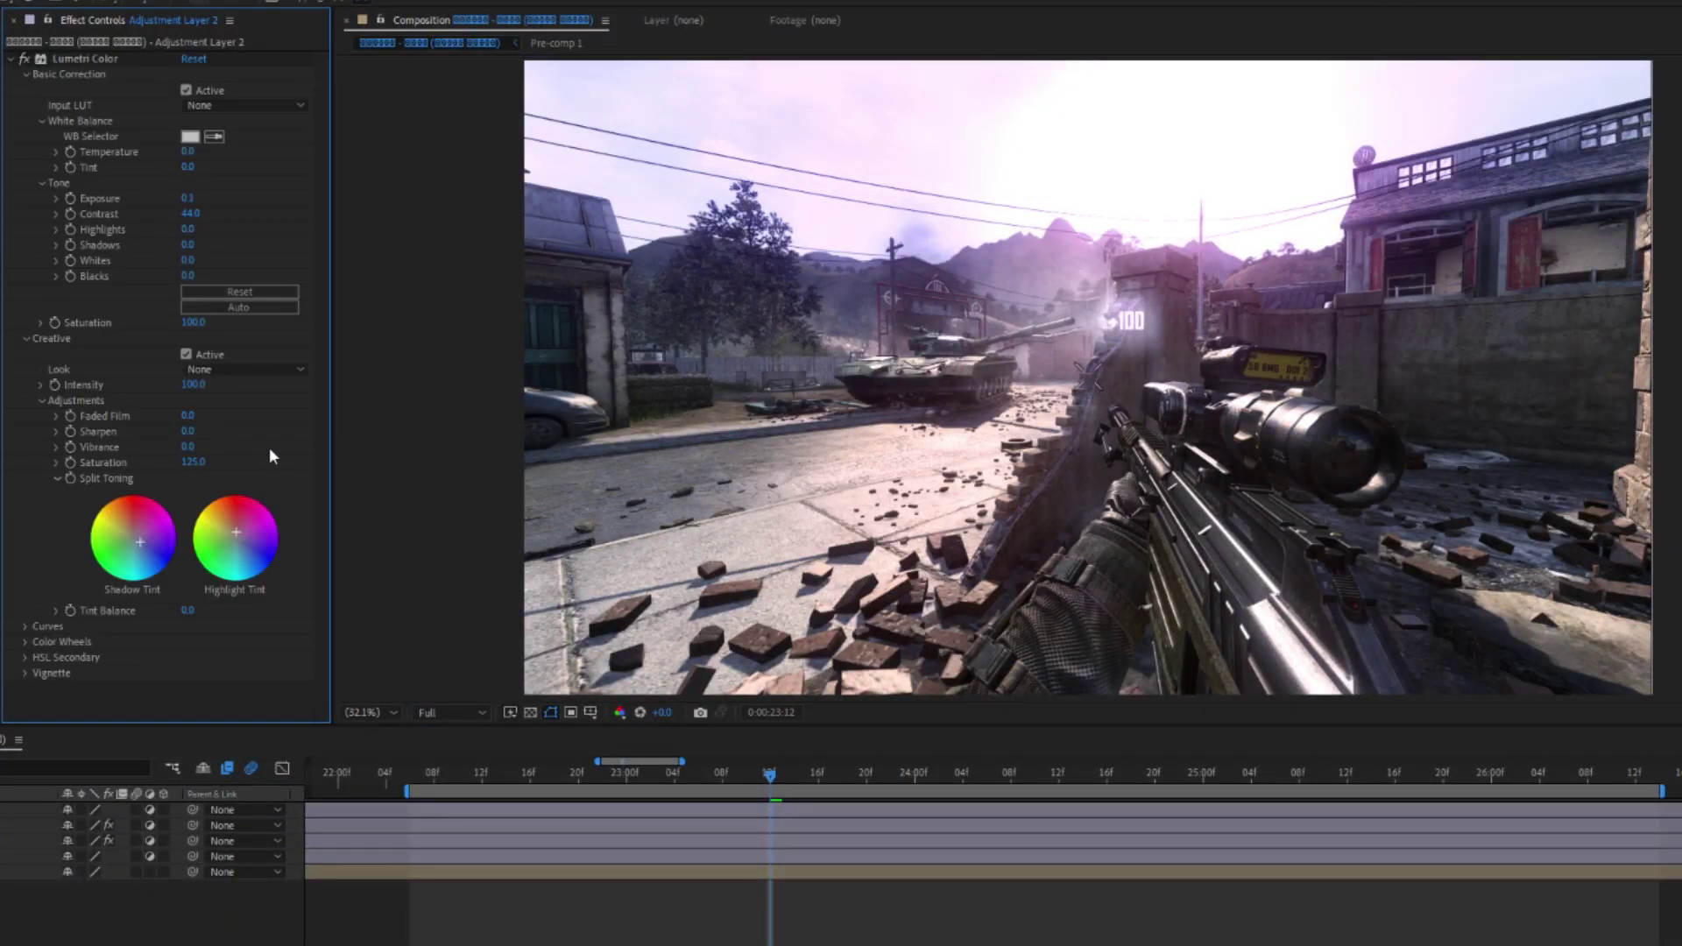
key("grave")
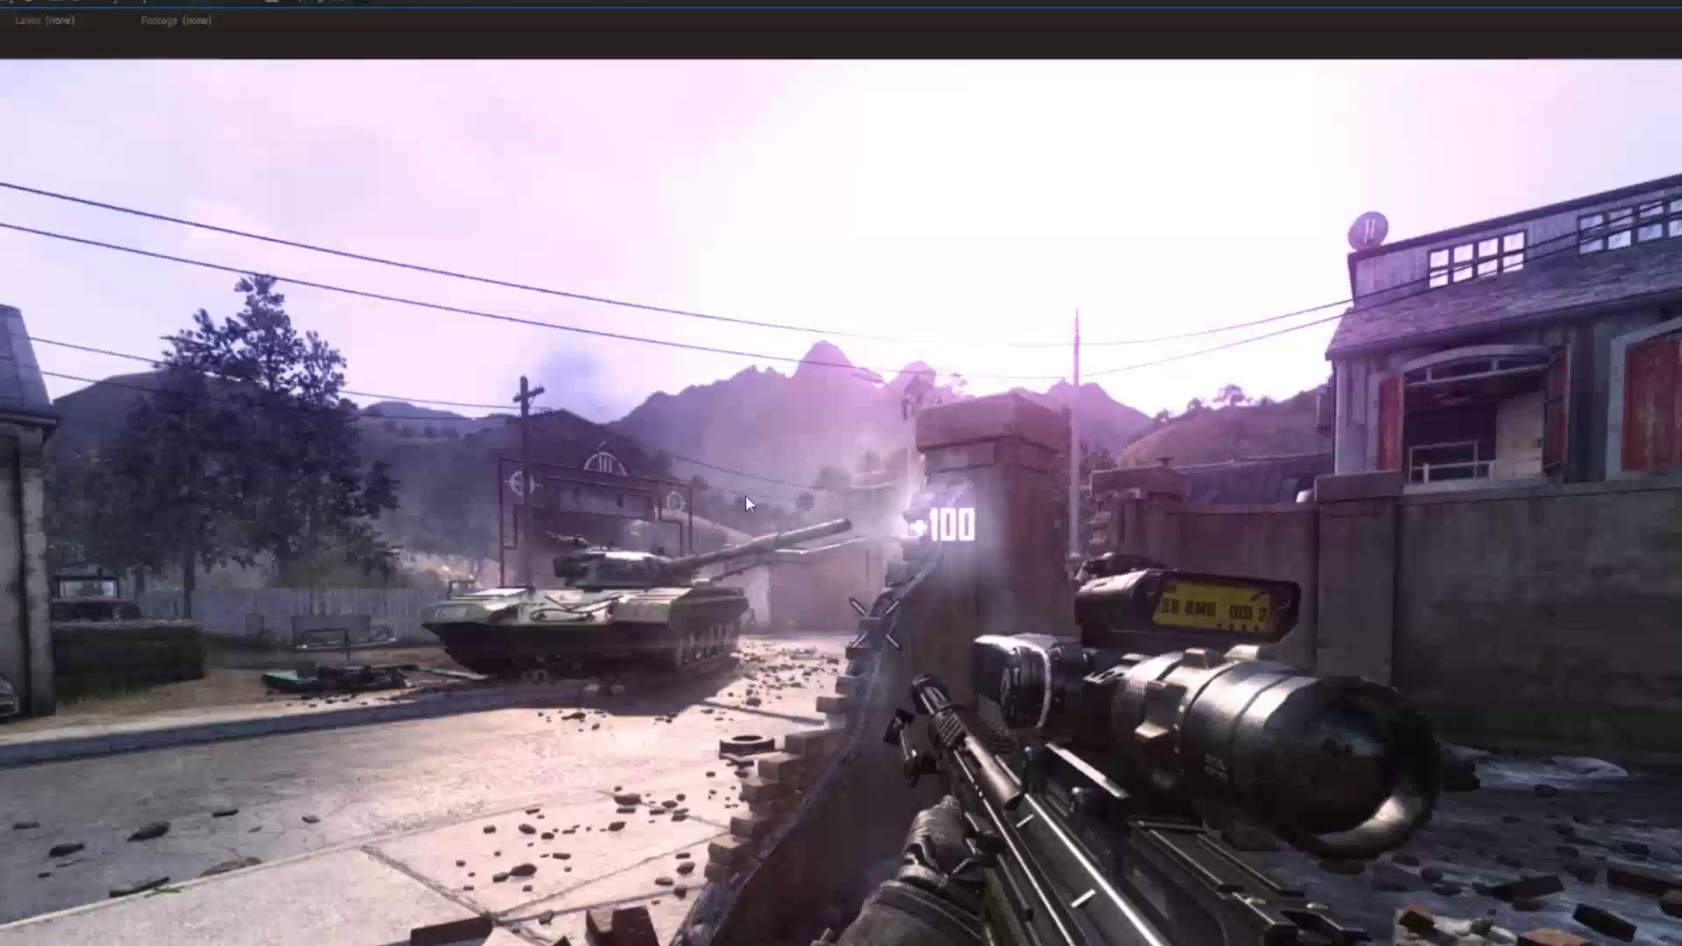
key("grave")
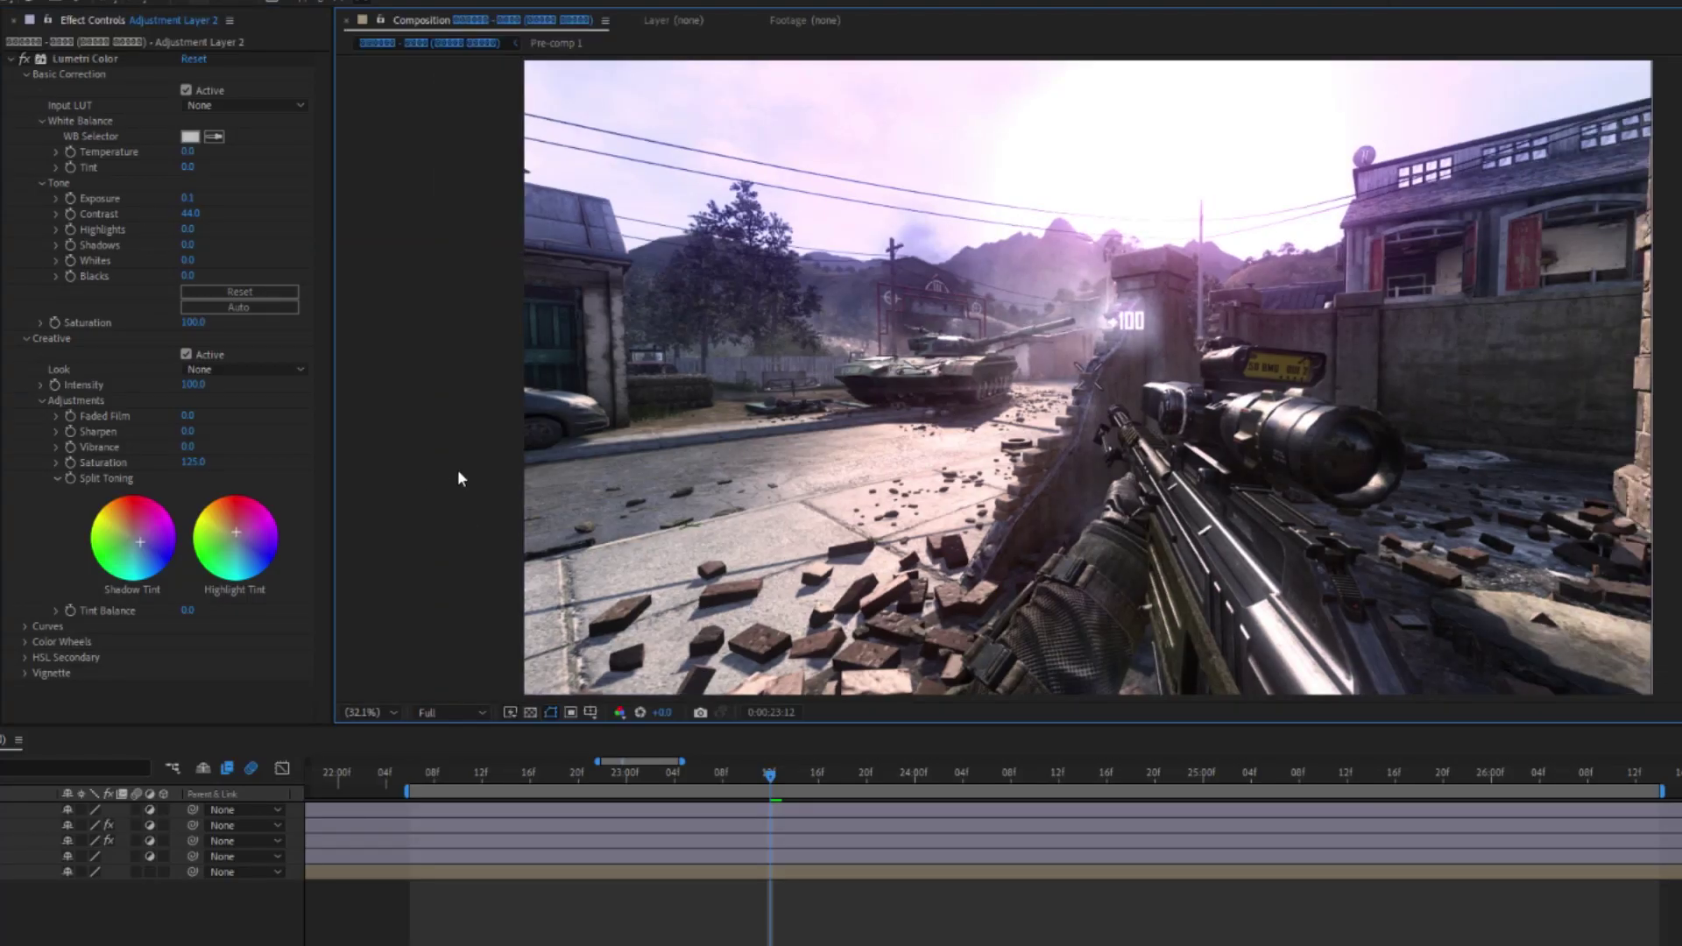
key("grave")
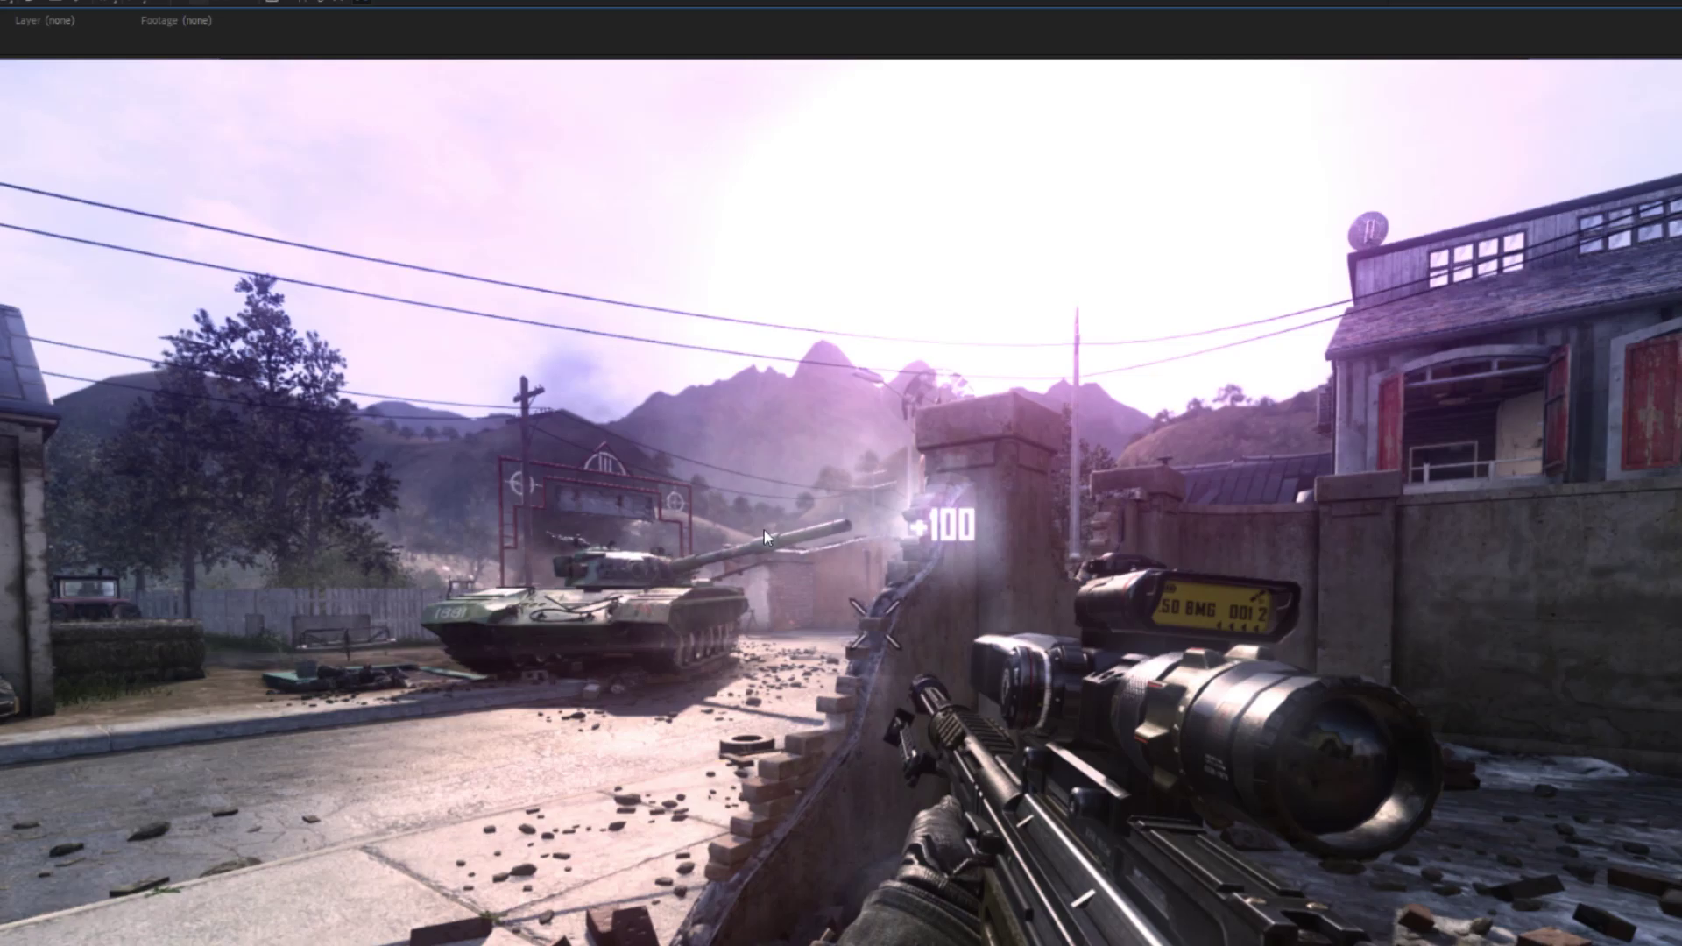
key("grave")
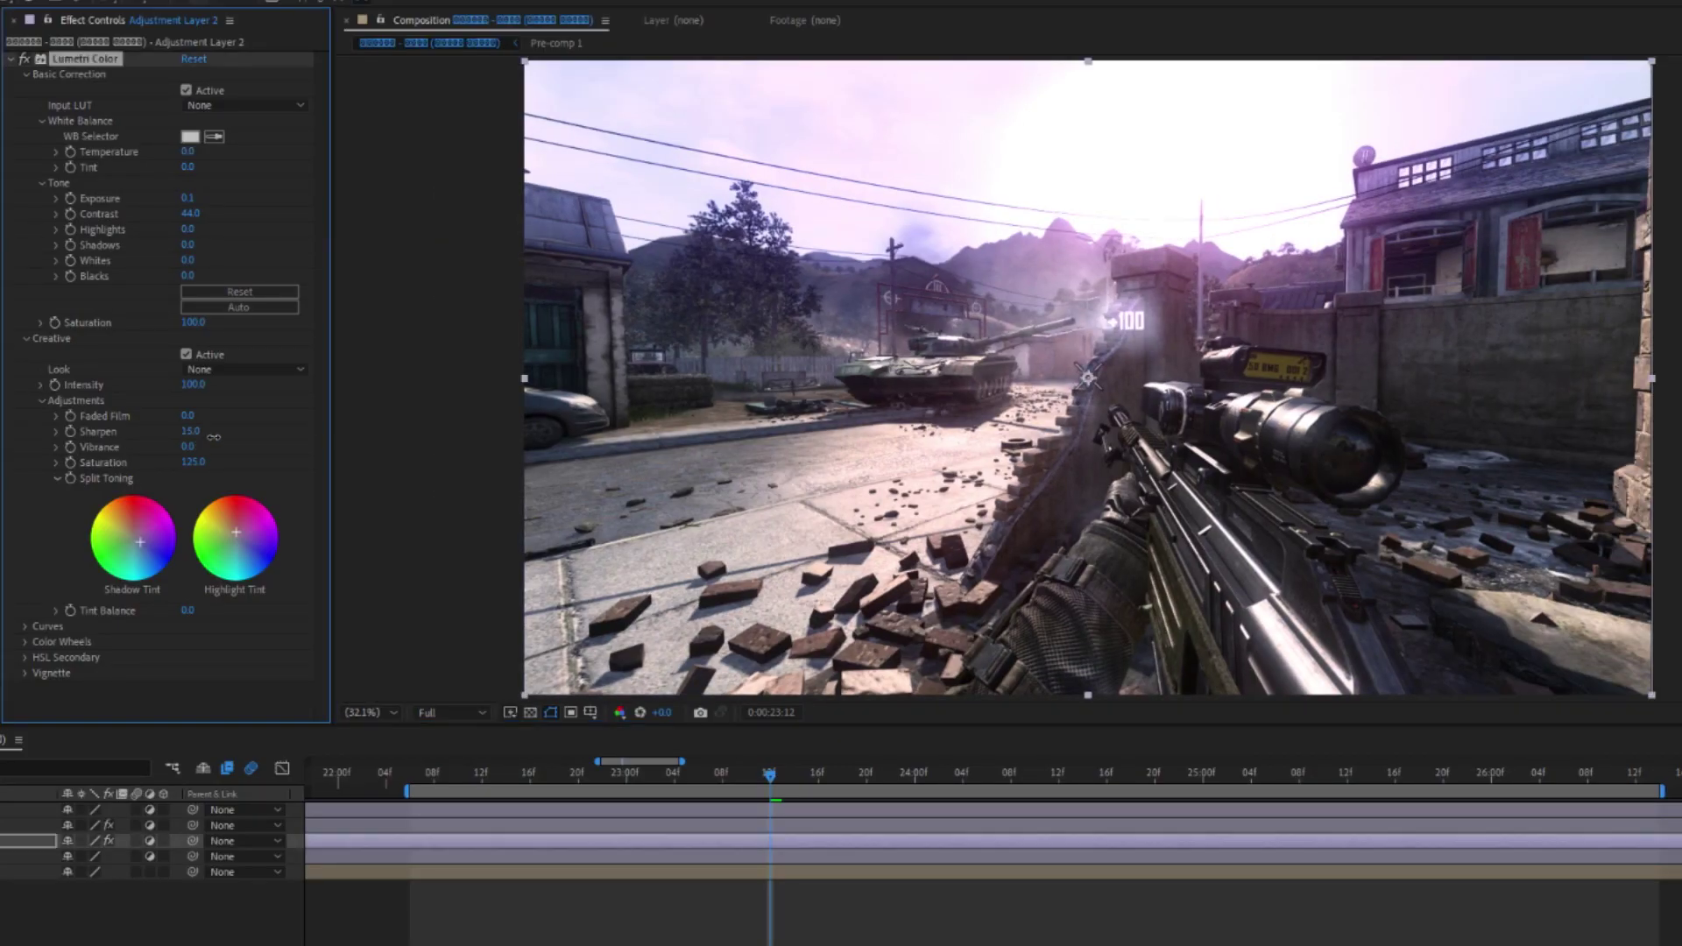
Try Lumetri sharpen values 69 and 5 at full-size zoom, settling on 41
left_click_drag(214, 436, 236, 437)
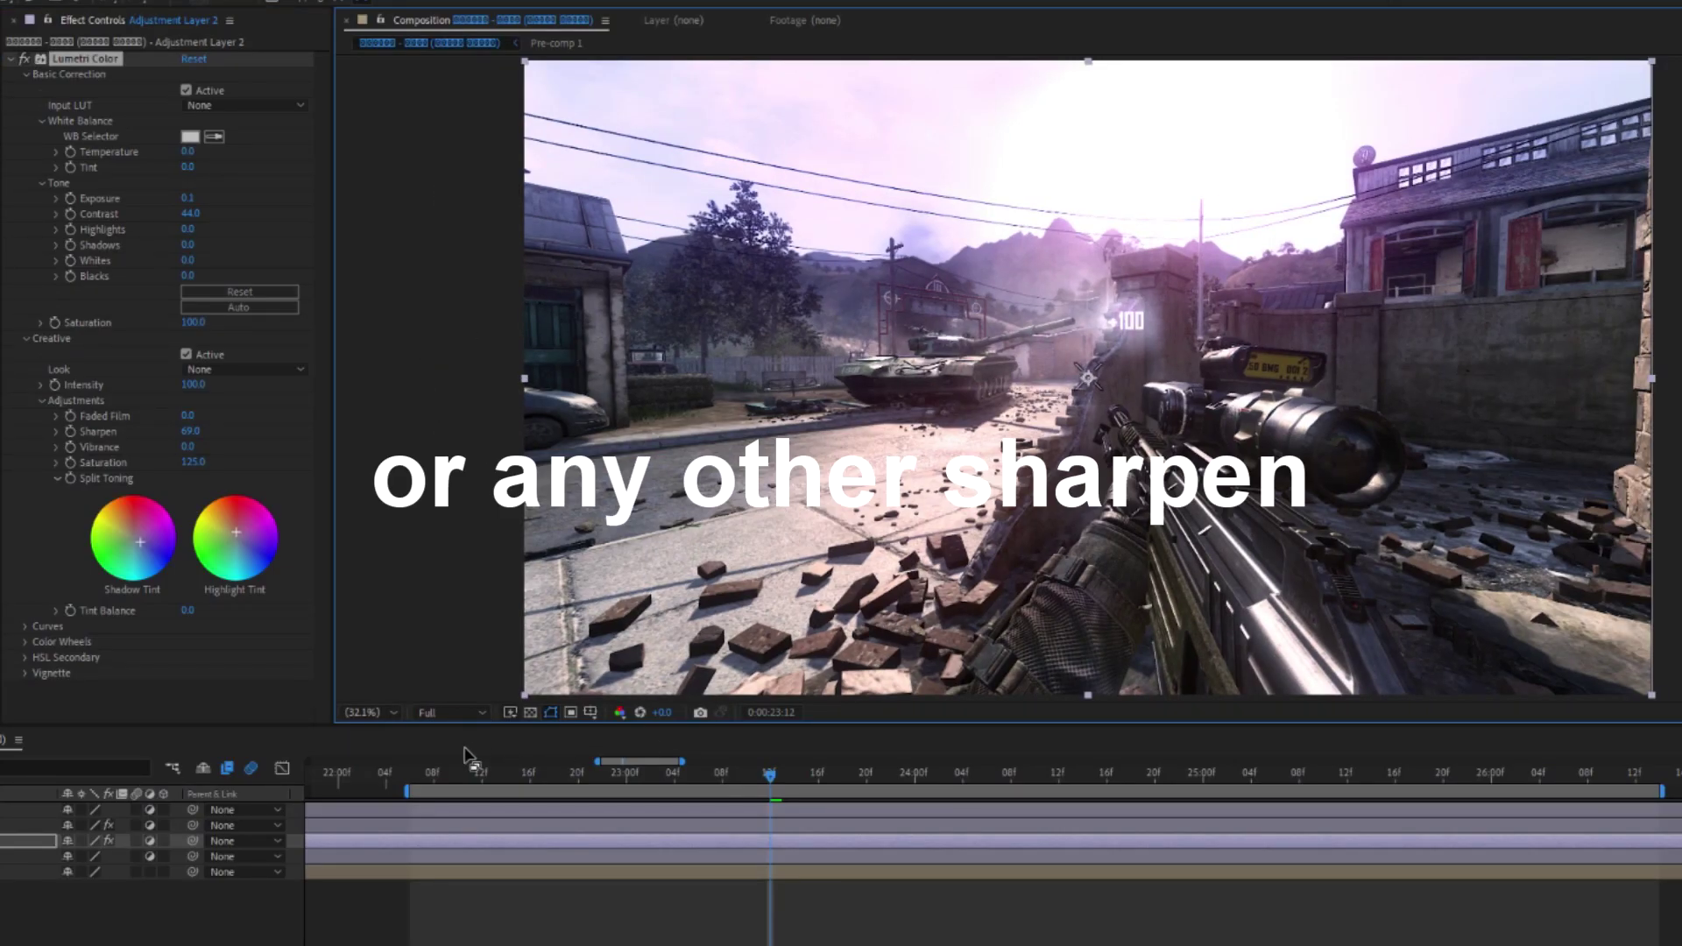
left_click_drag(490, 729, 502, 923)
left_click_drag(197, 433, 116, 433)
key("slash")
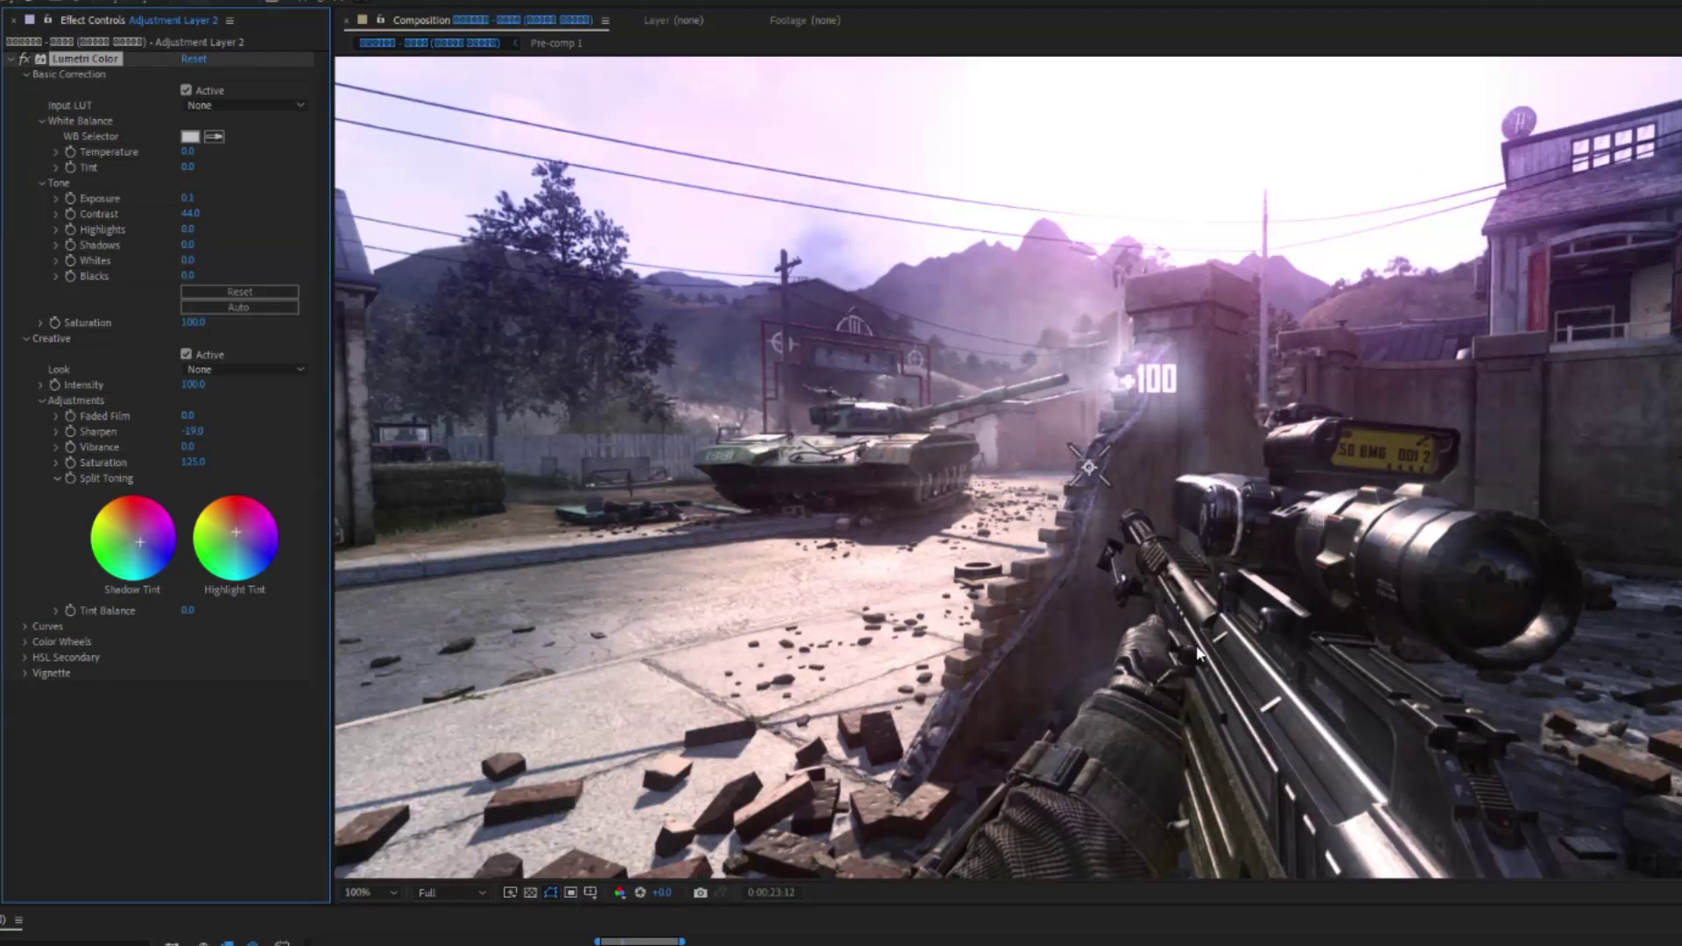
scroll(1196, 652, "up", 1)
scroll(1192, 645, "up", 1)
left_click_drag(1186, 645, 561, 221)
left_click_drag(193, 431, 254, 430)
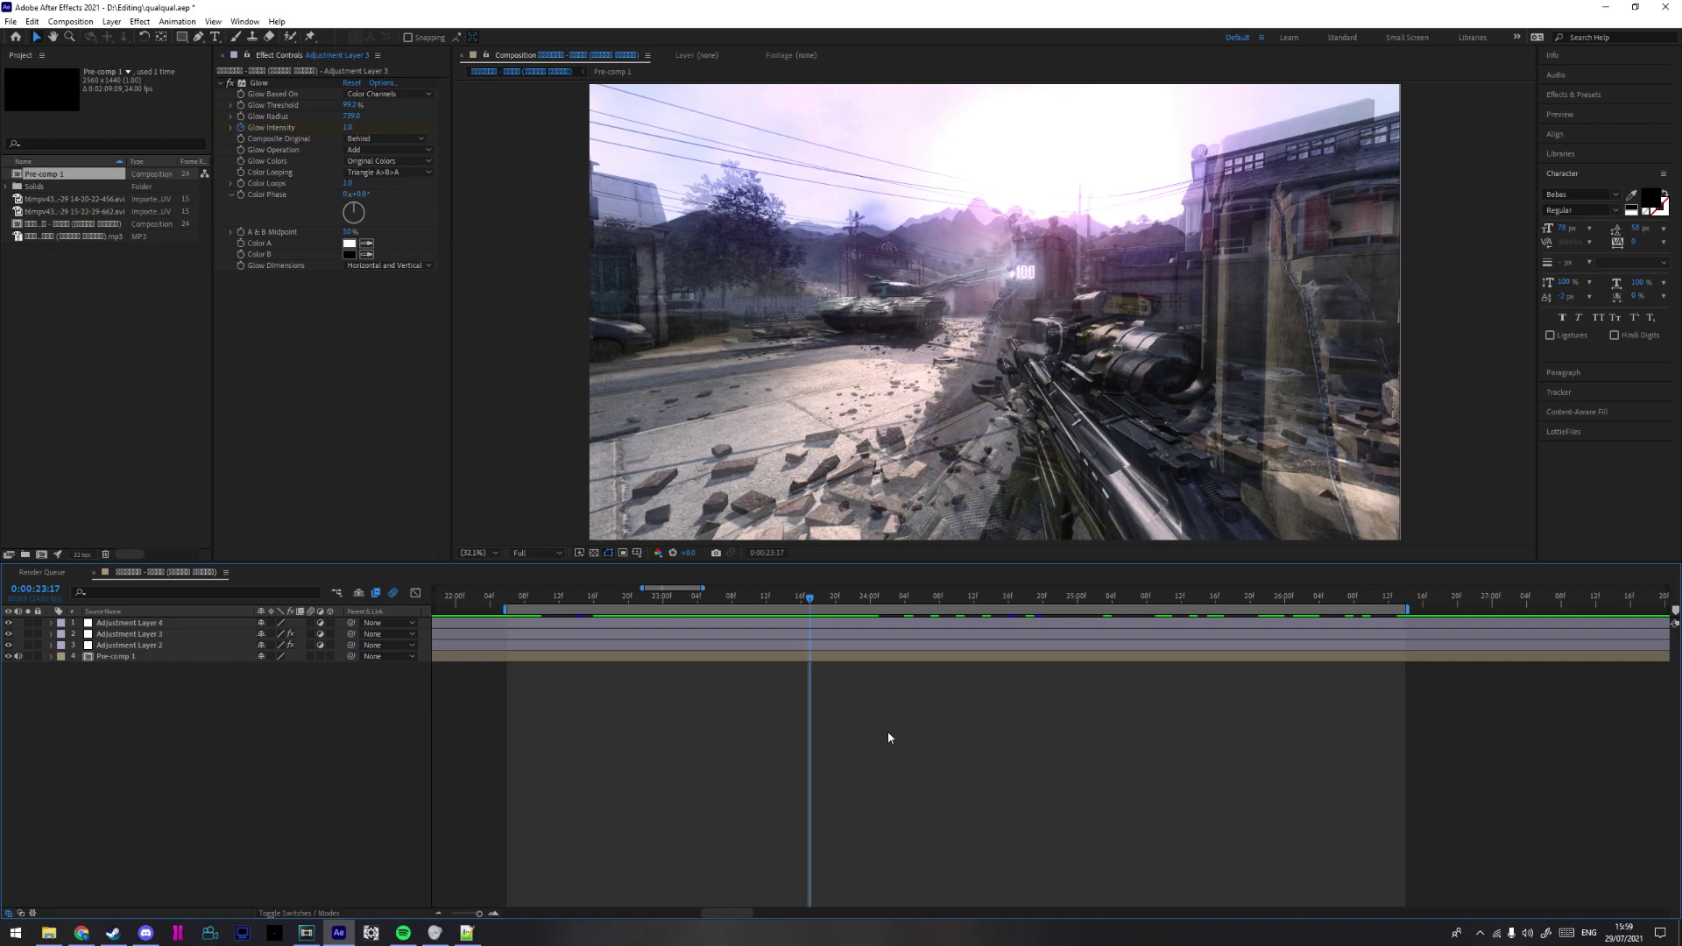
Add the composition to the Render Queue from File > Export
left_click(10, 21)
mouse_move(95, 237)
left_click(243, 249)
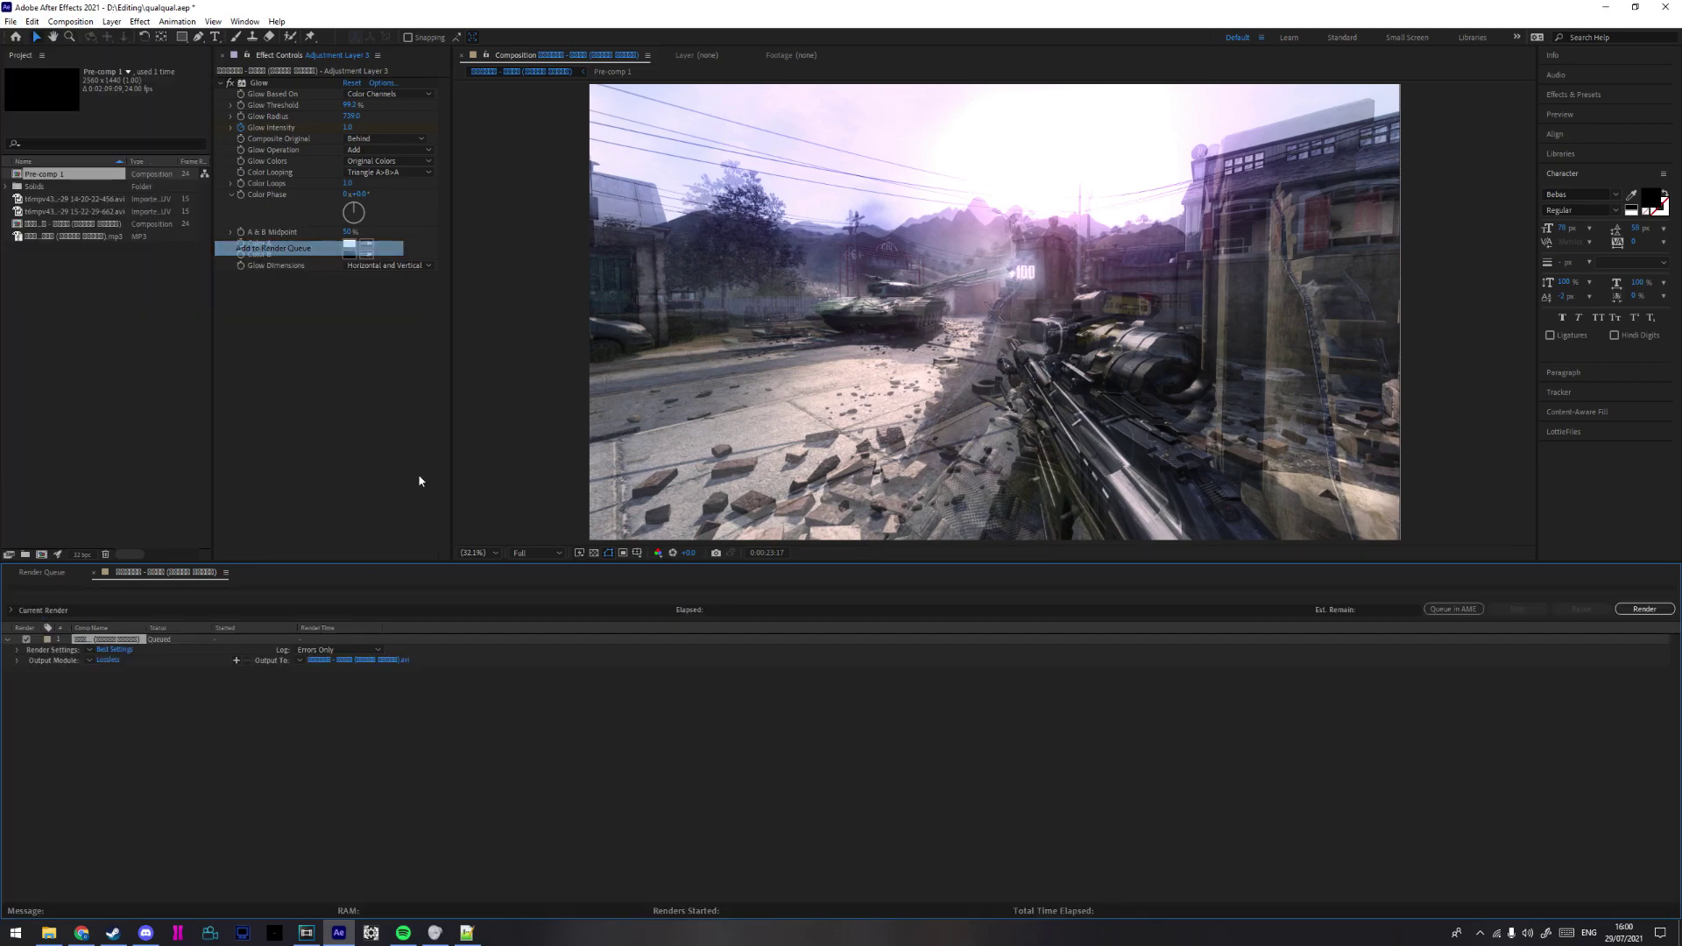
left_click(15, 22)
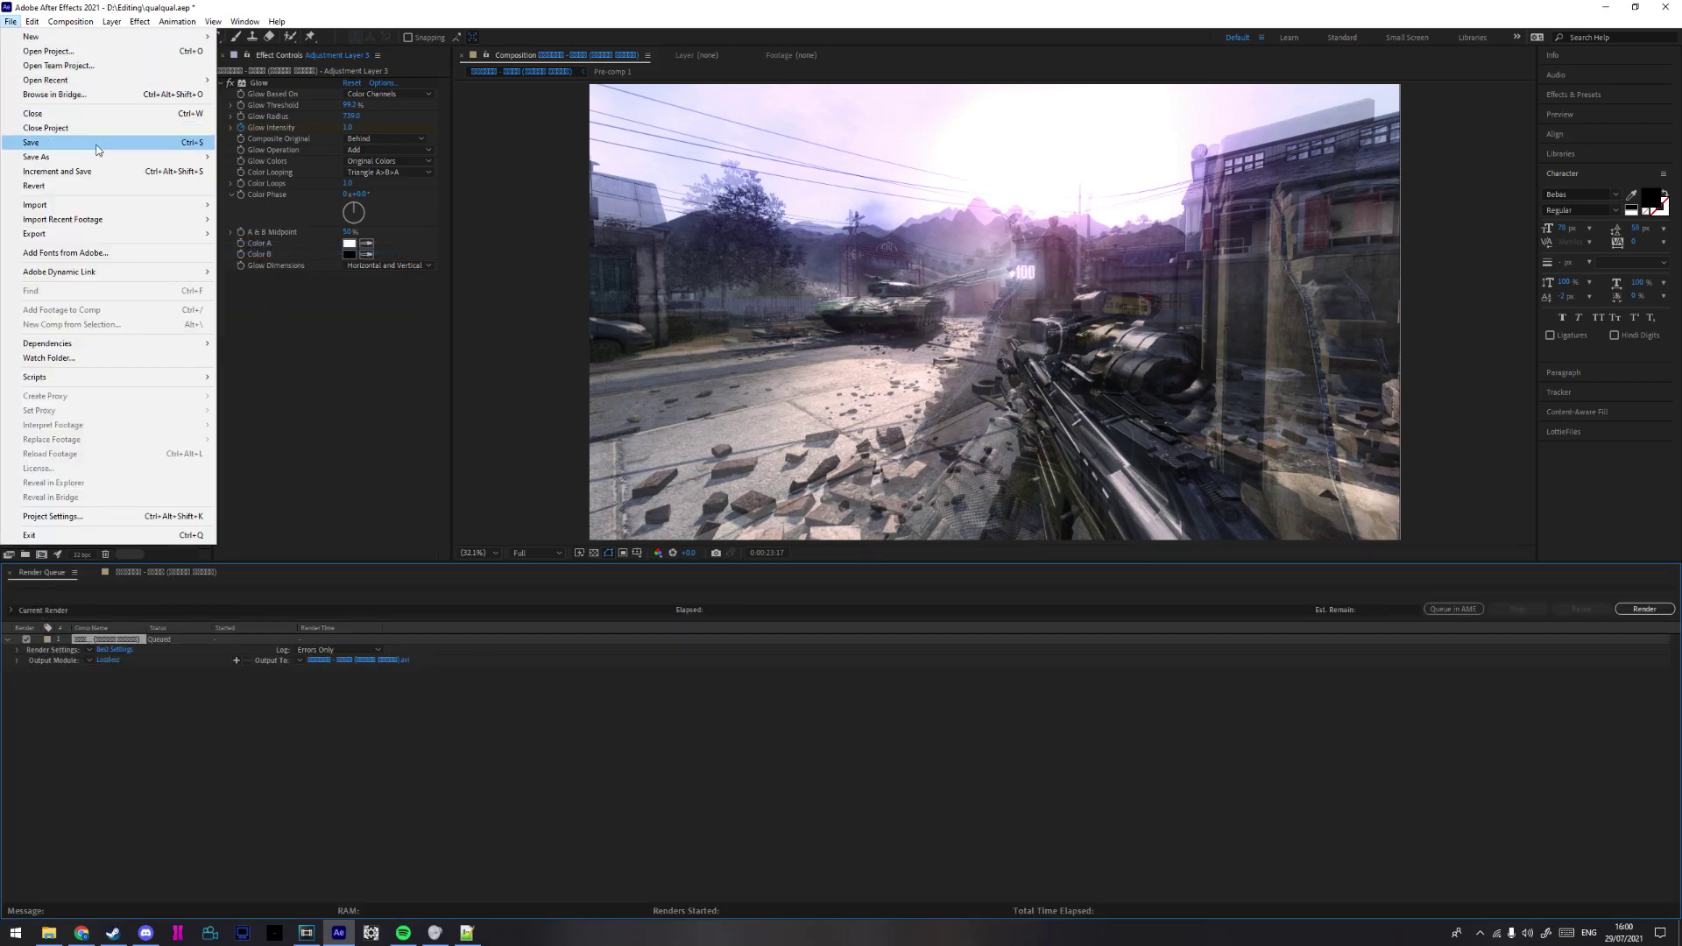
mouse_move(55, 238)
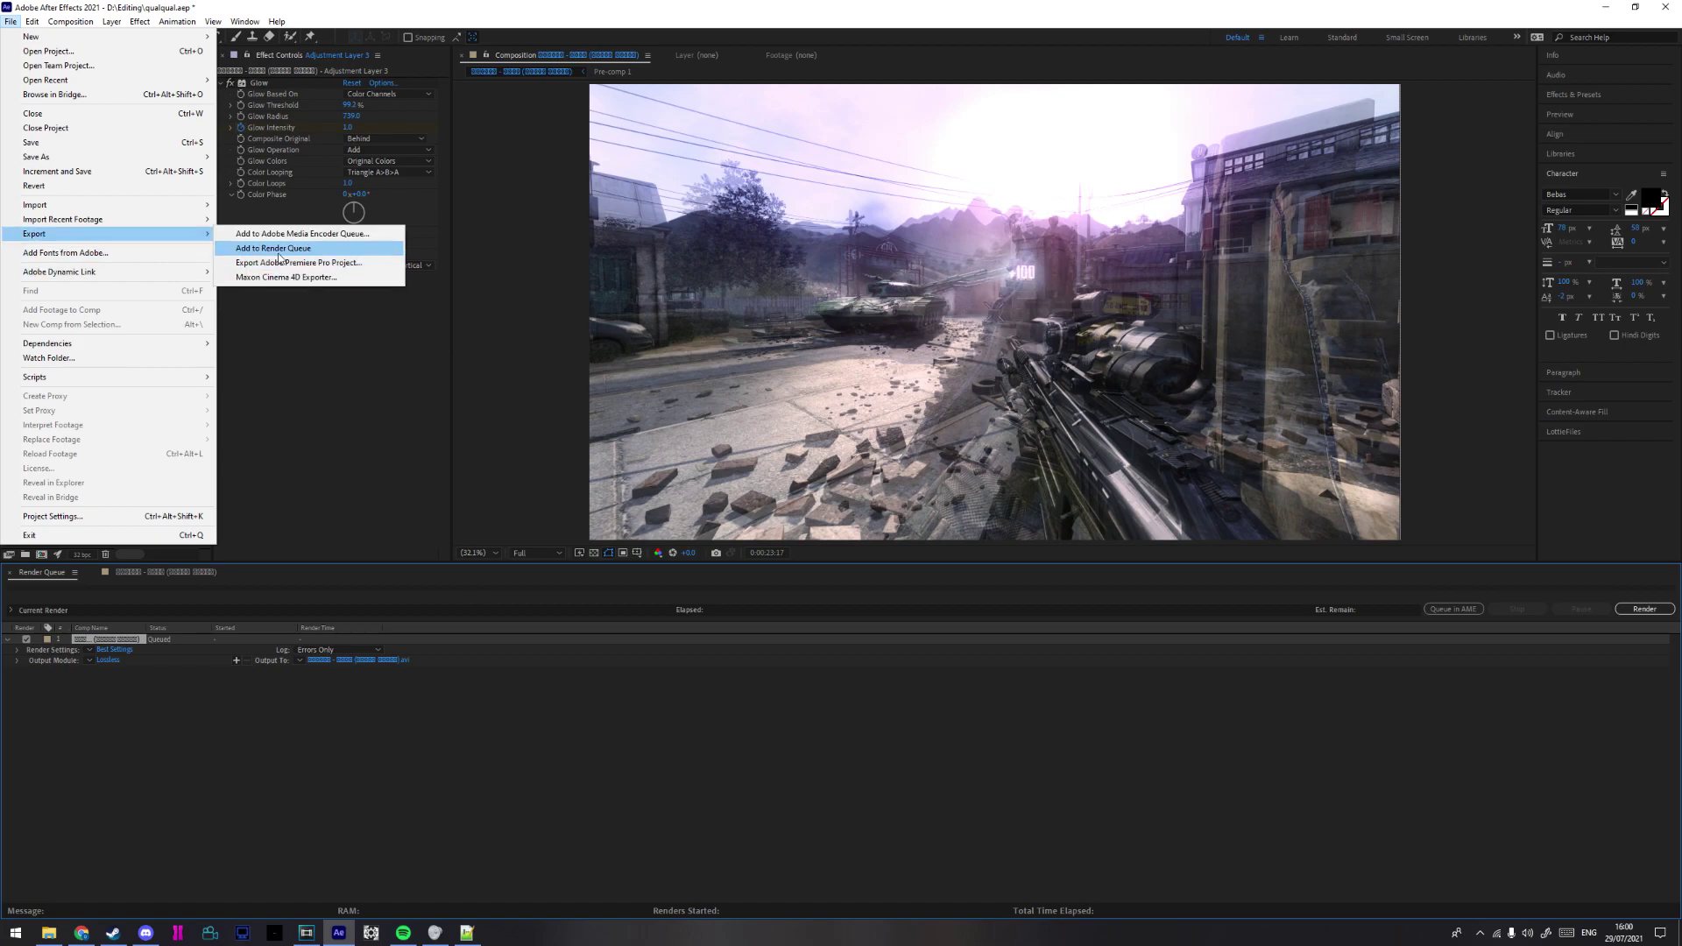
left_click(602, 678)
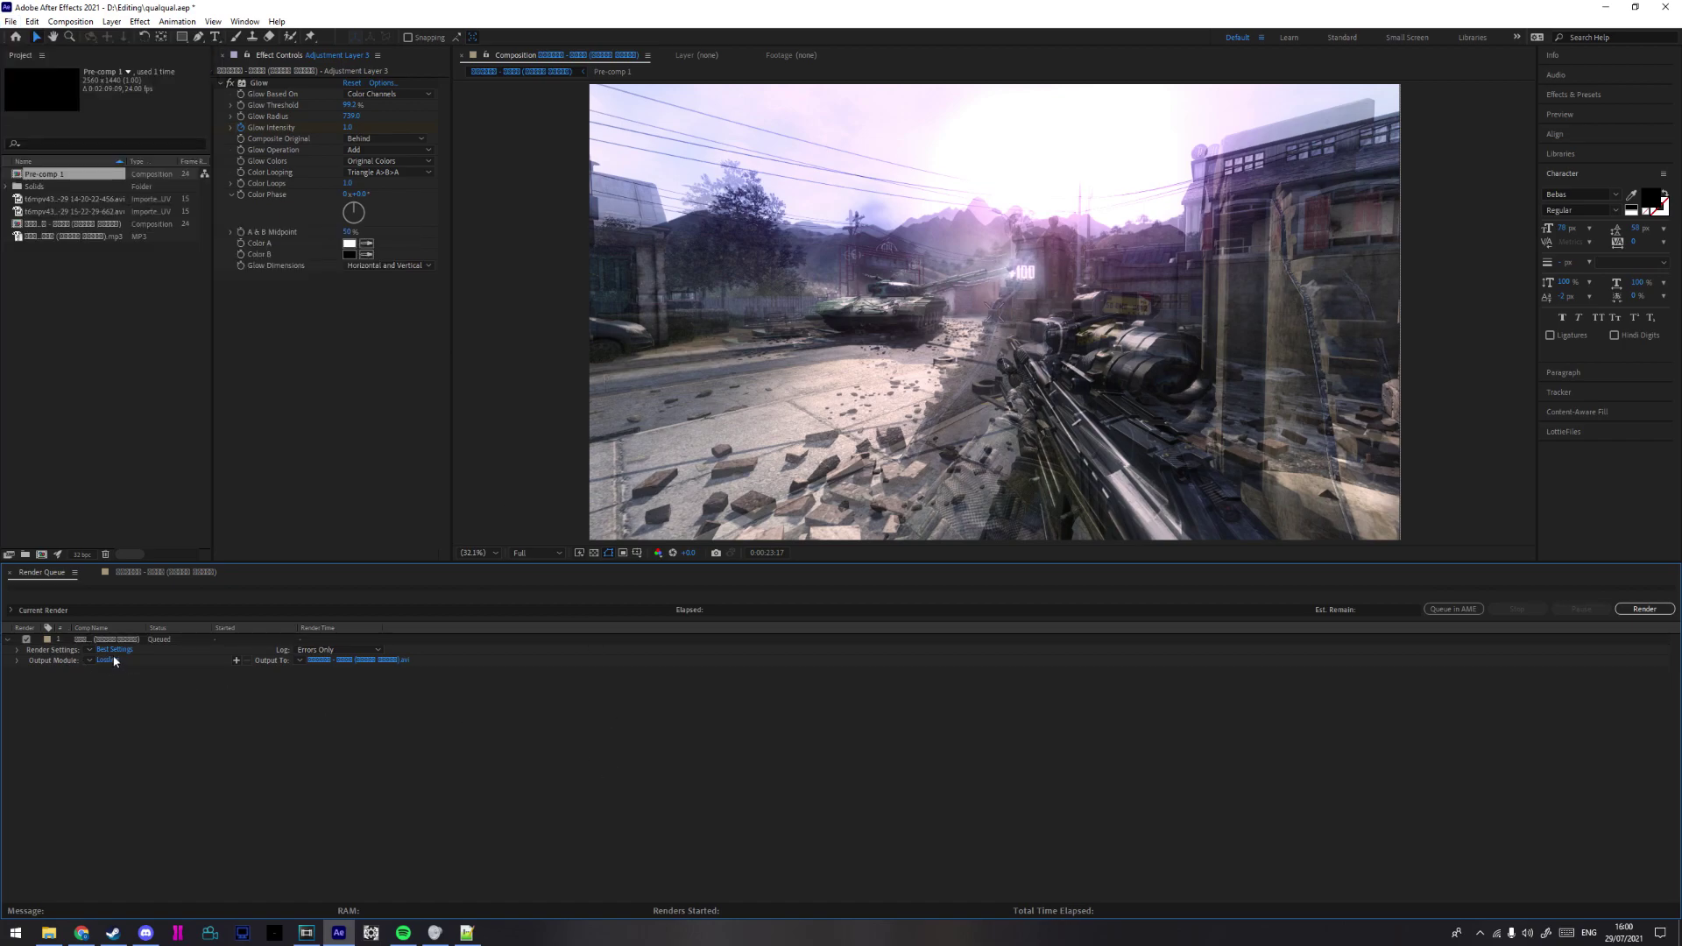
Set the output module to full size without Resize and AVI video codec None
left_click(110, 662)
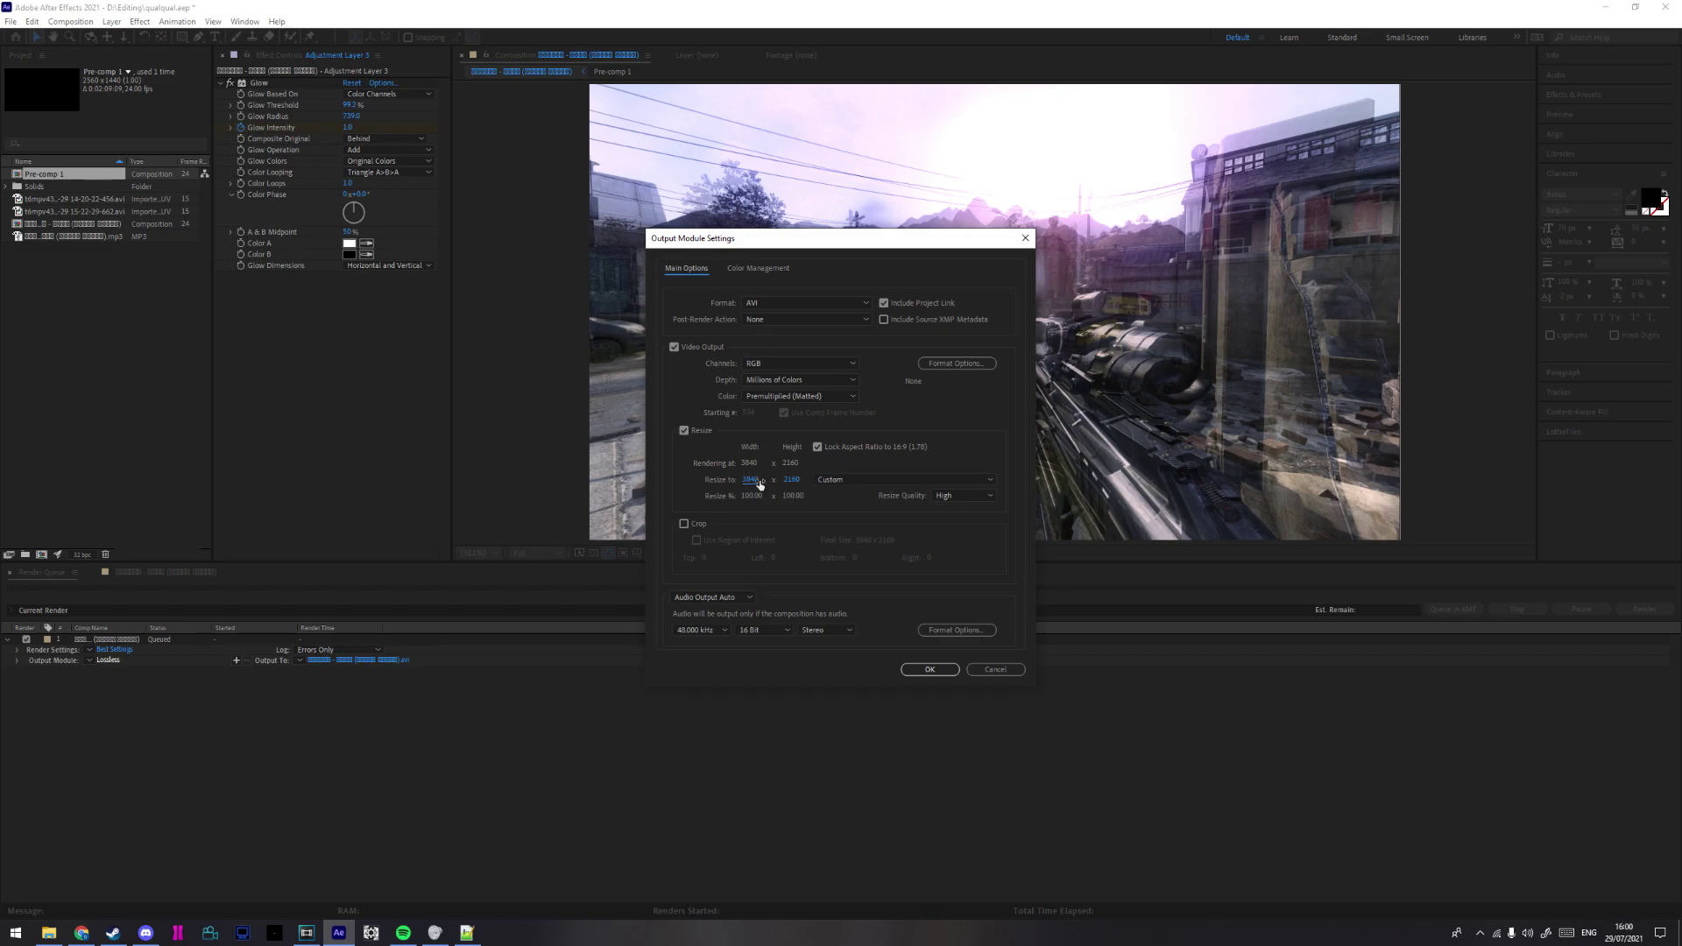
left_click(701, 431)
left_click(928, 363)
left_click_drag(508, 233, 328, 224)
left_click(334, 294)
left_click(324, 295)
left_click(296, 300)
left_click(318, 300)
left_click(403, 772)
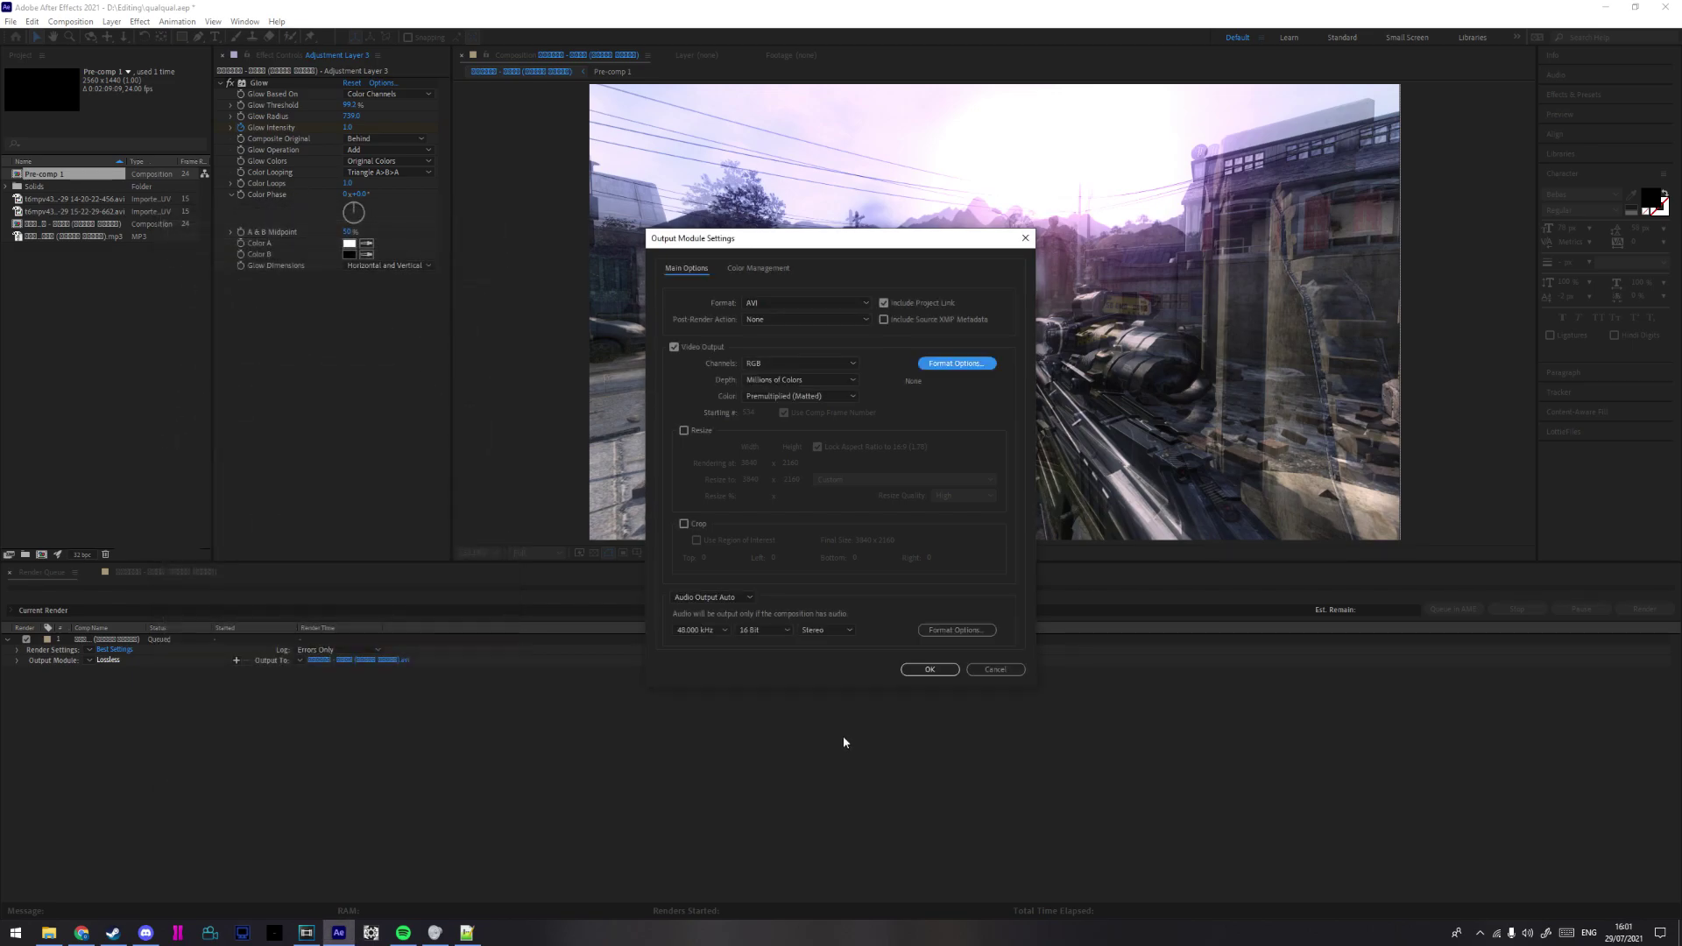
left_click(929, 670)
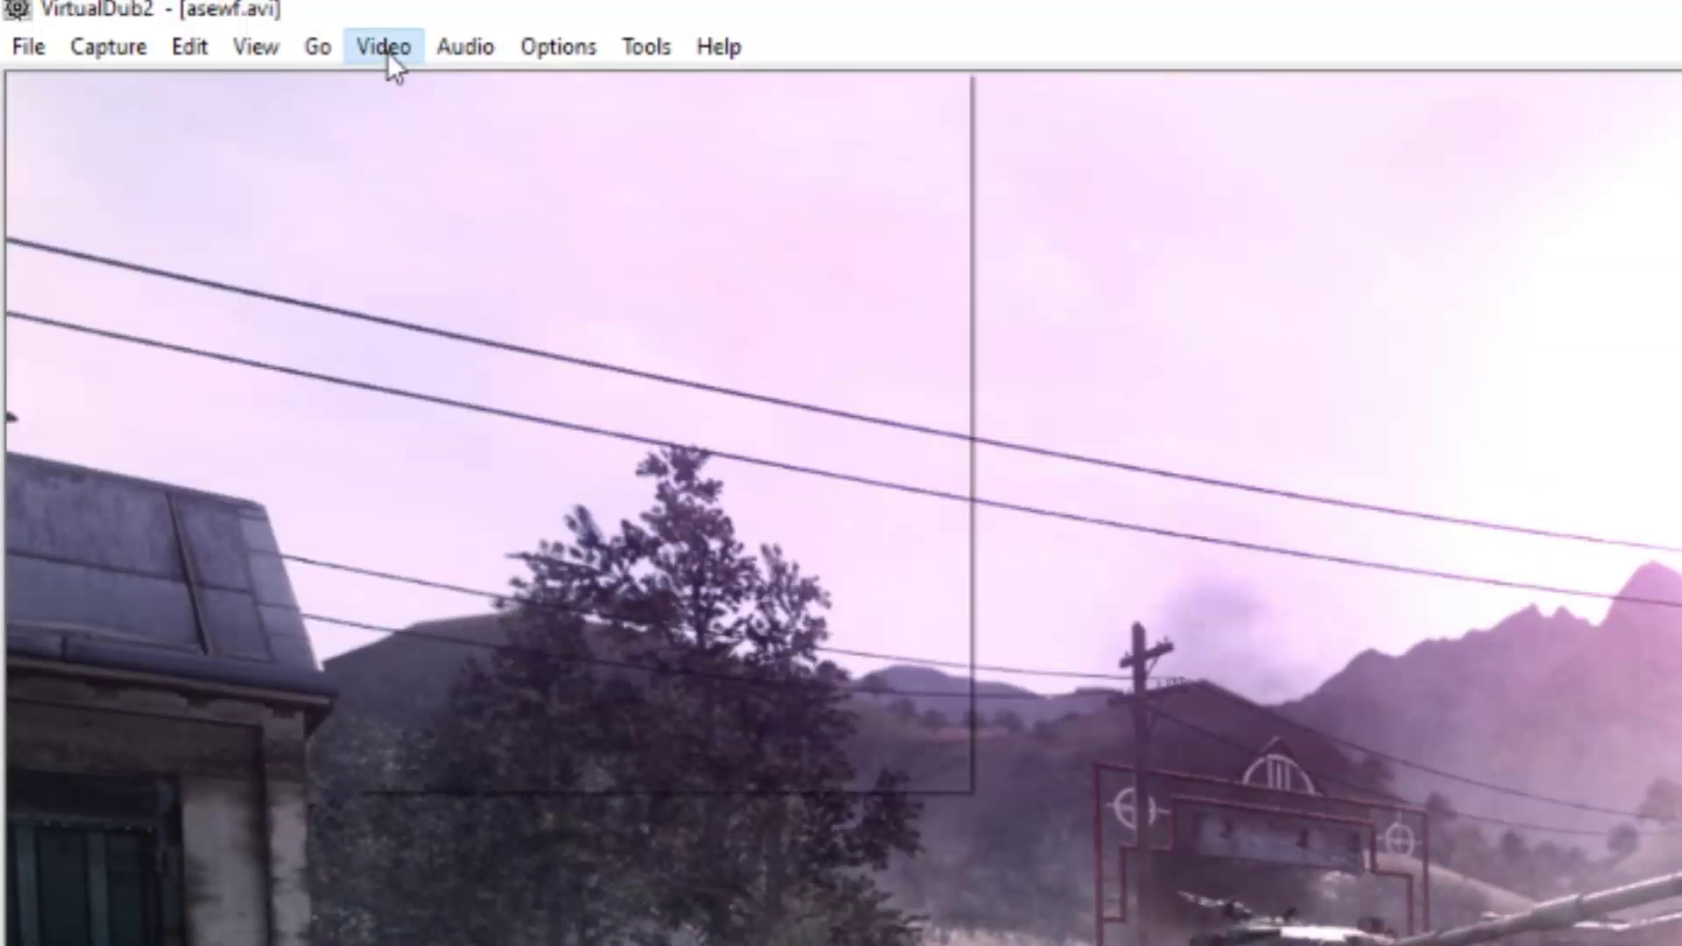
Select the x264vfw H.264 codec in VirtualDub2's video compression and inspect its configuration
left_click(387, 50)
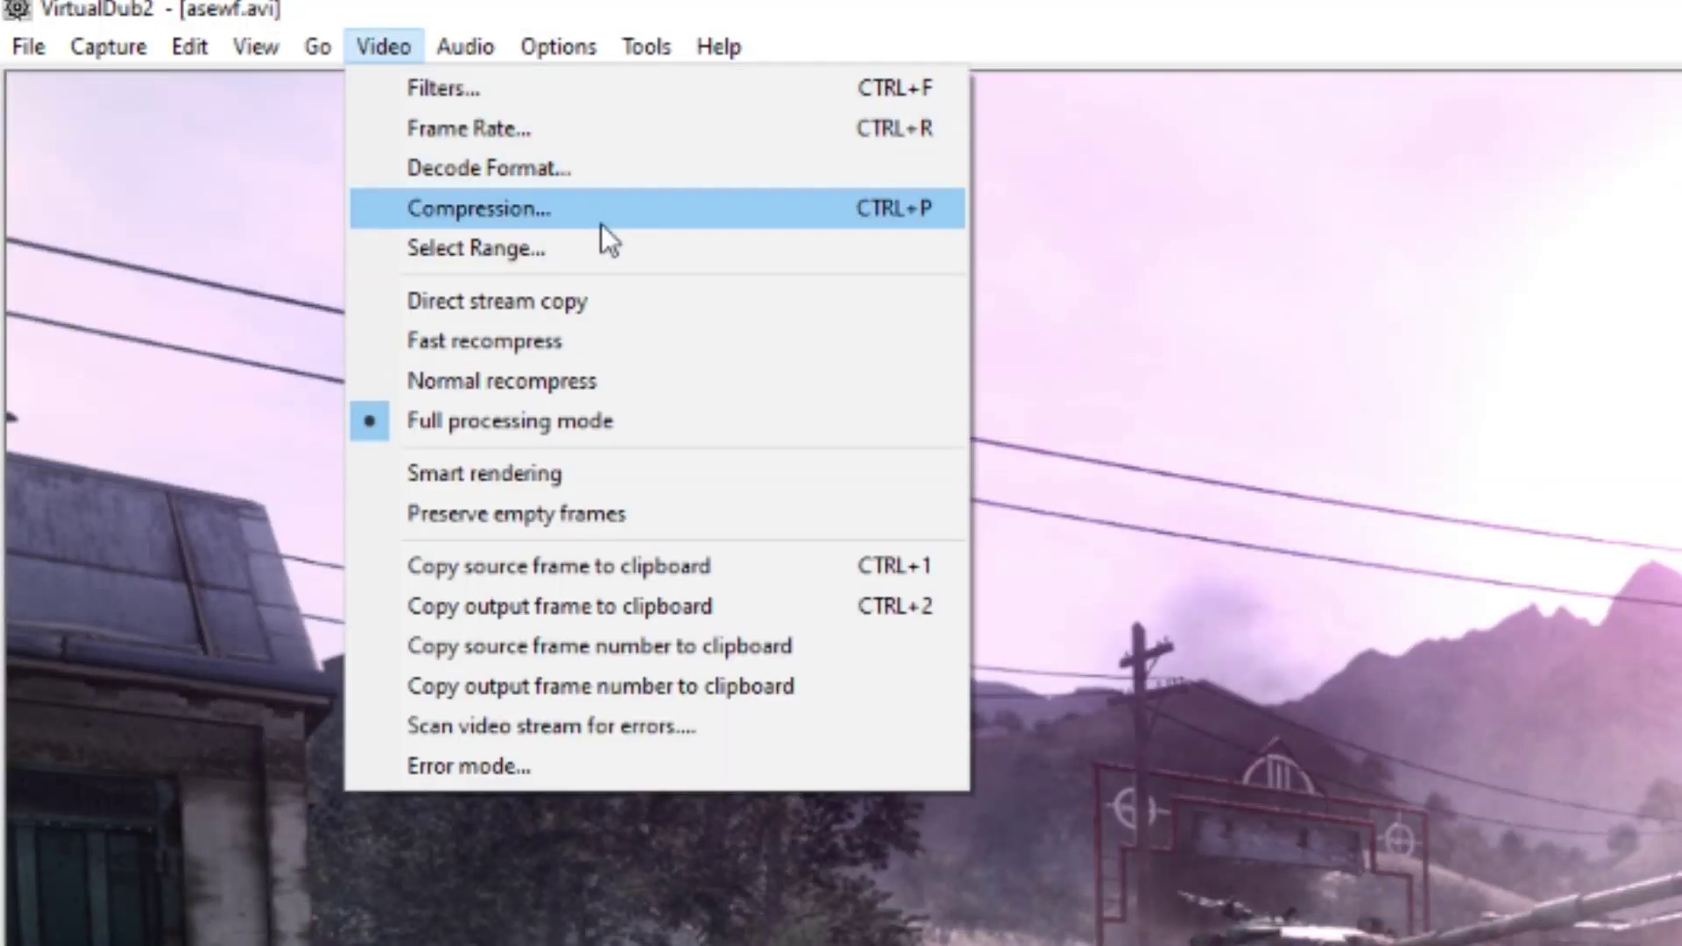
left_click(544, 217)
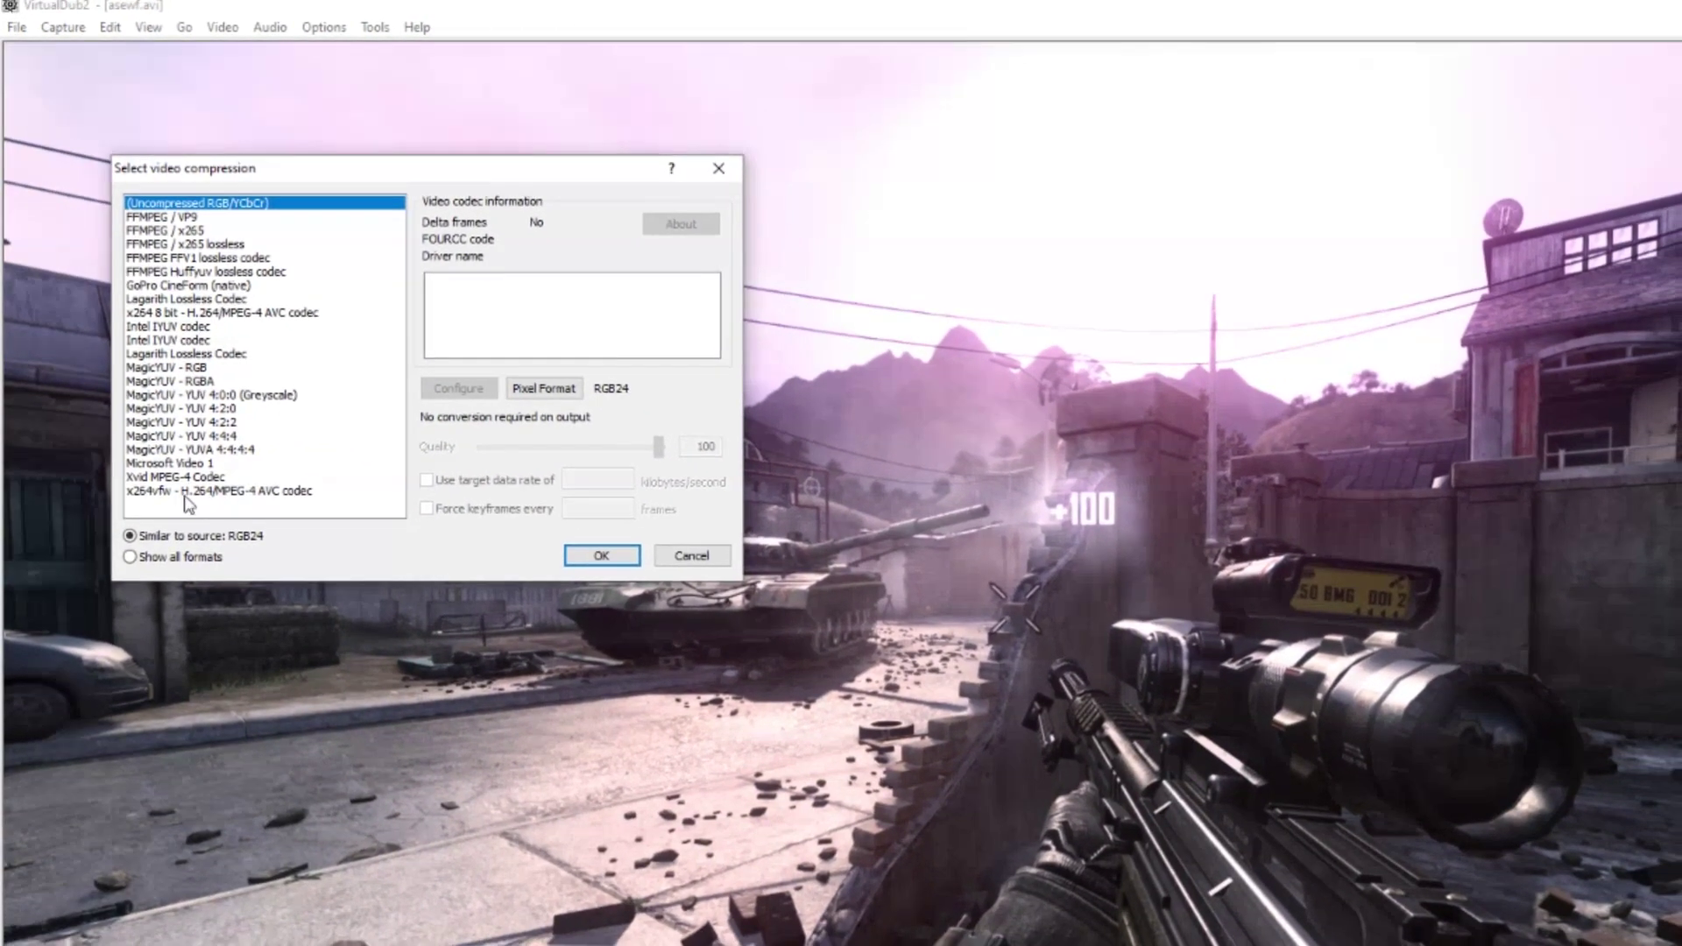
left_click(184, 492)
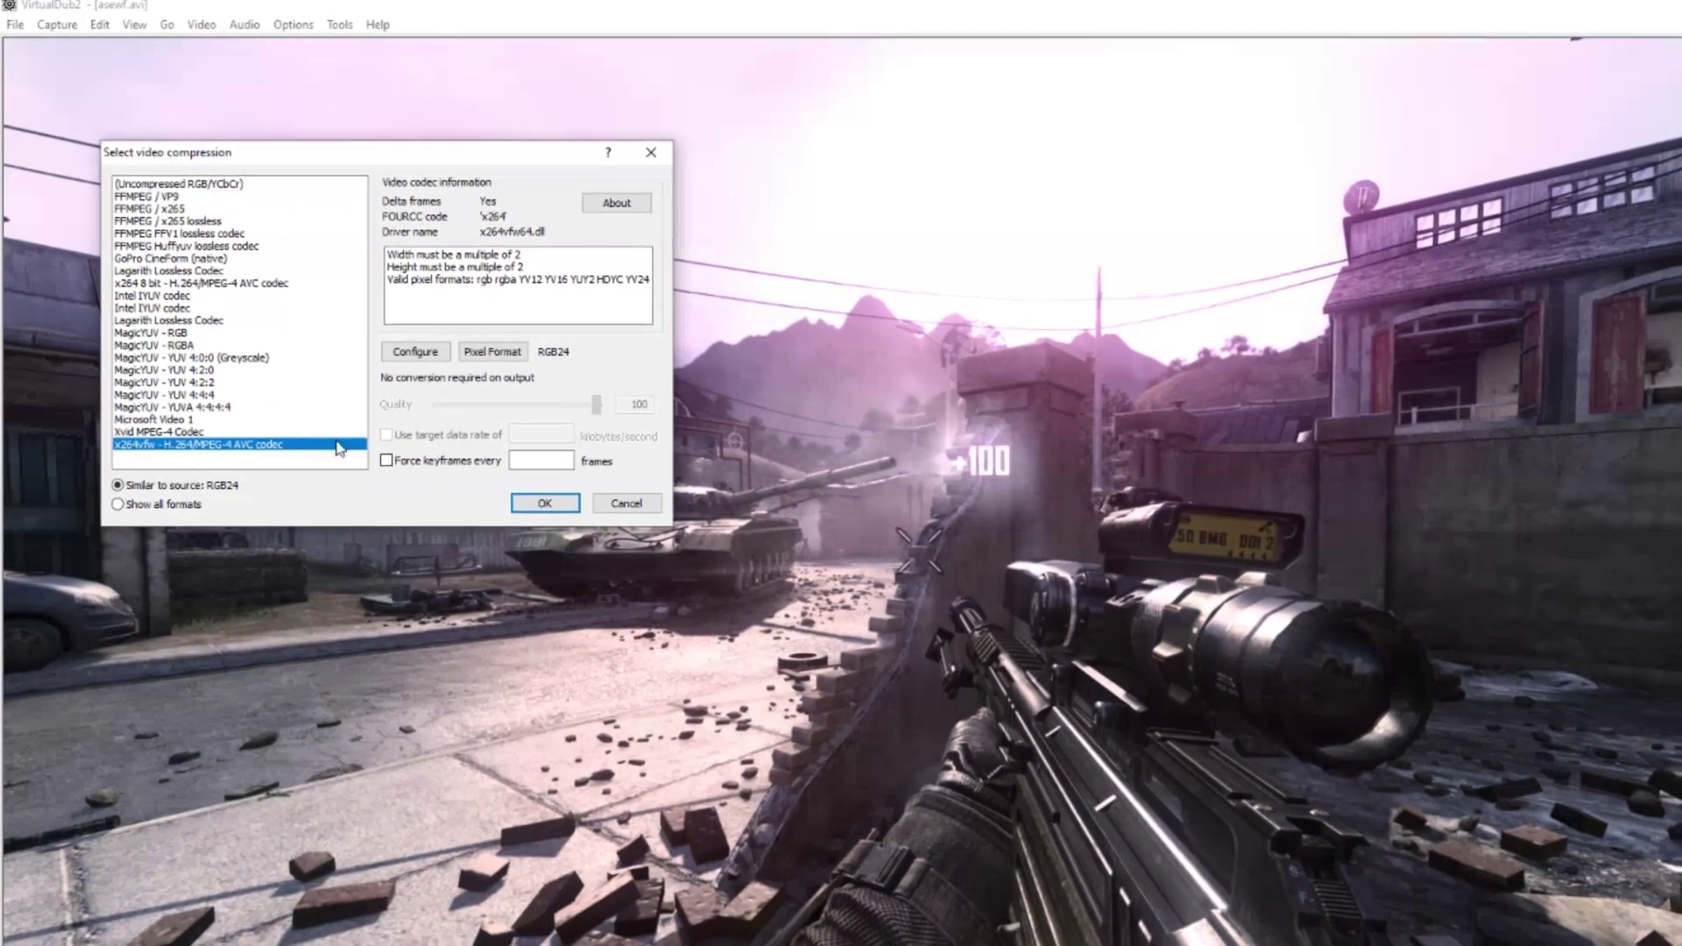
left_click(414, 352)
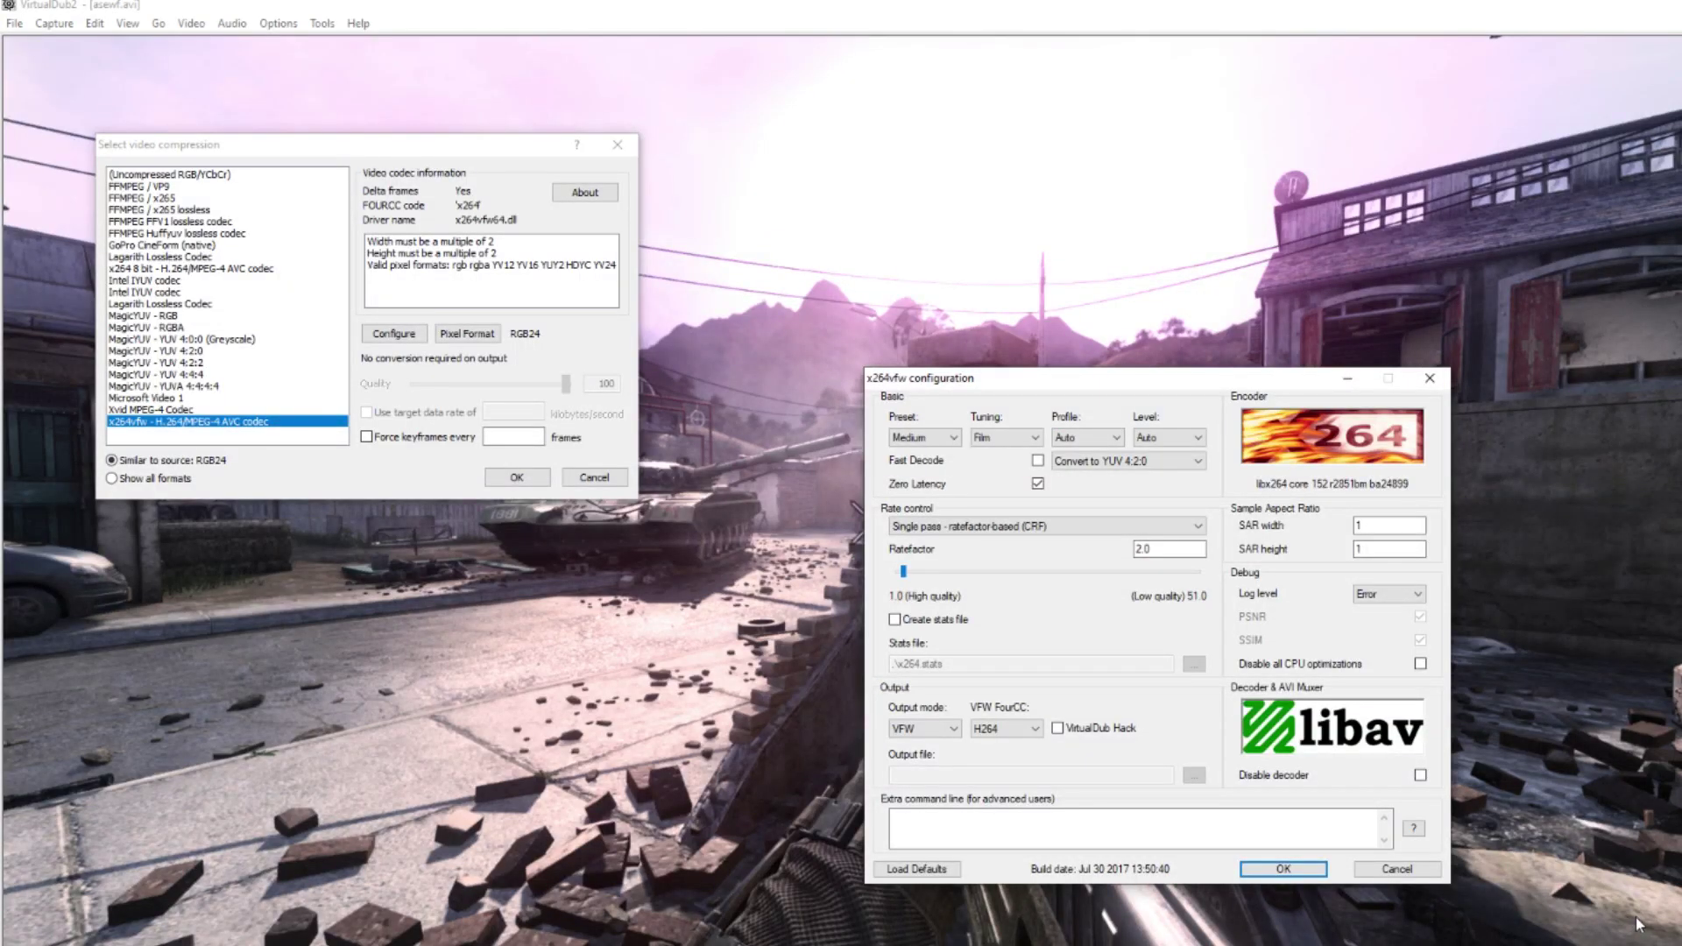
left_click(1397, 868)
Select Xvid MPEG-4 Codec and review its target quantizer configuration
left_click(197, 409)
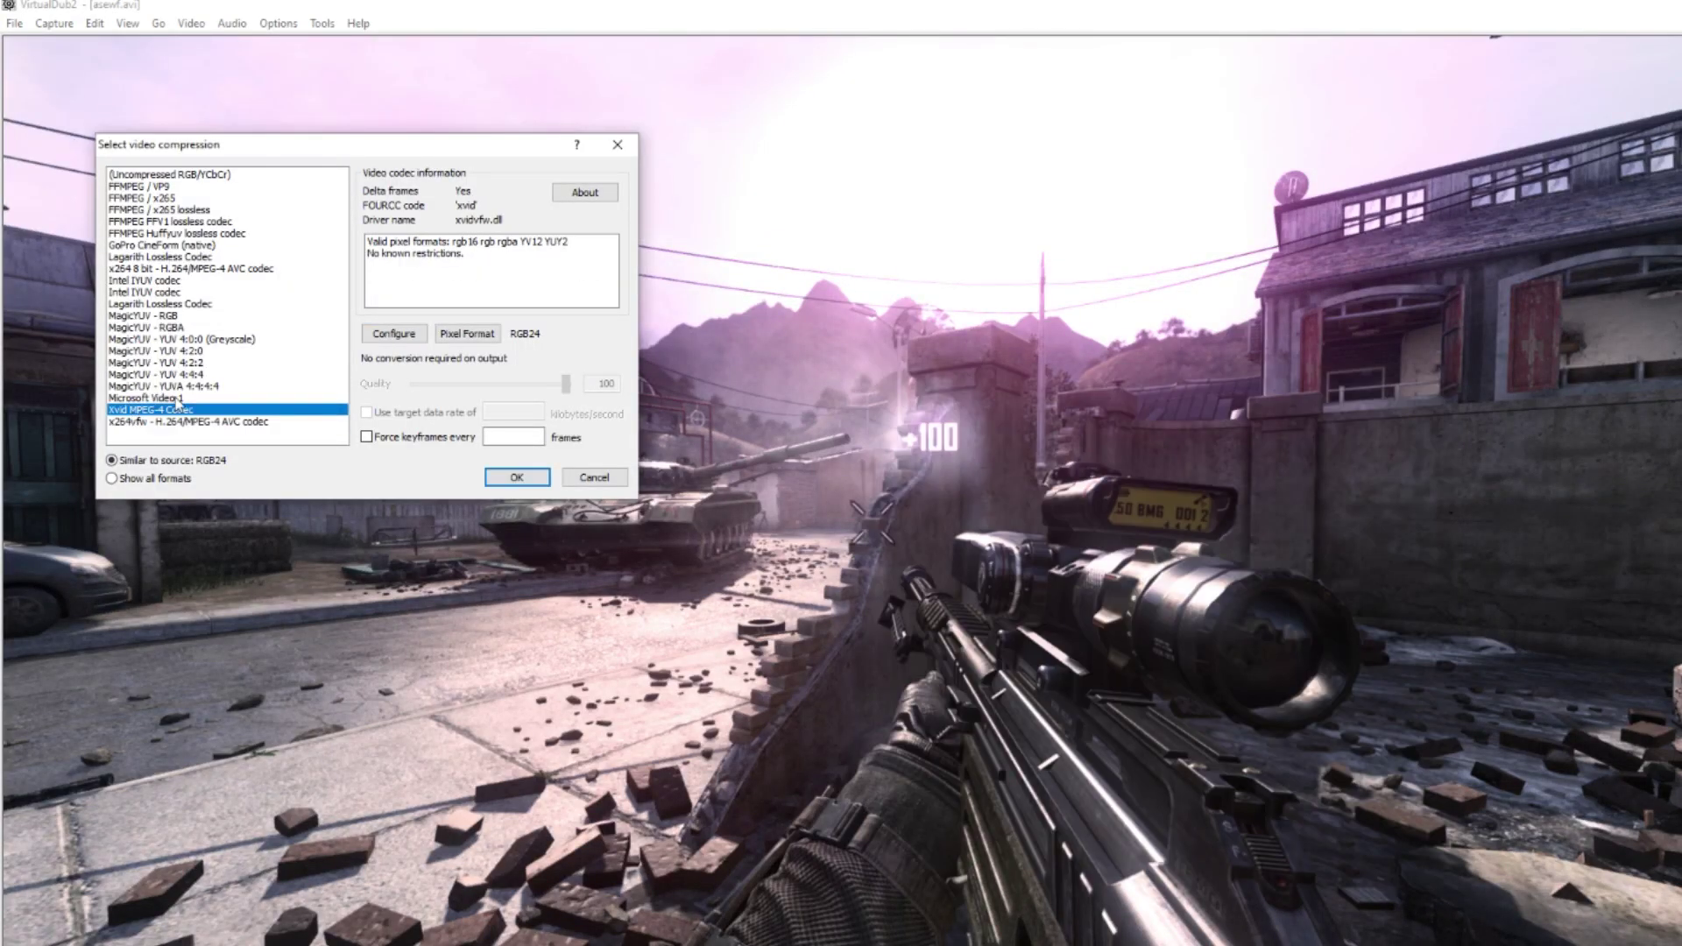
left_click(393, 334)
left_click(243, 274)
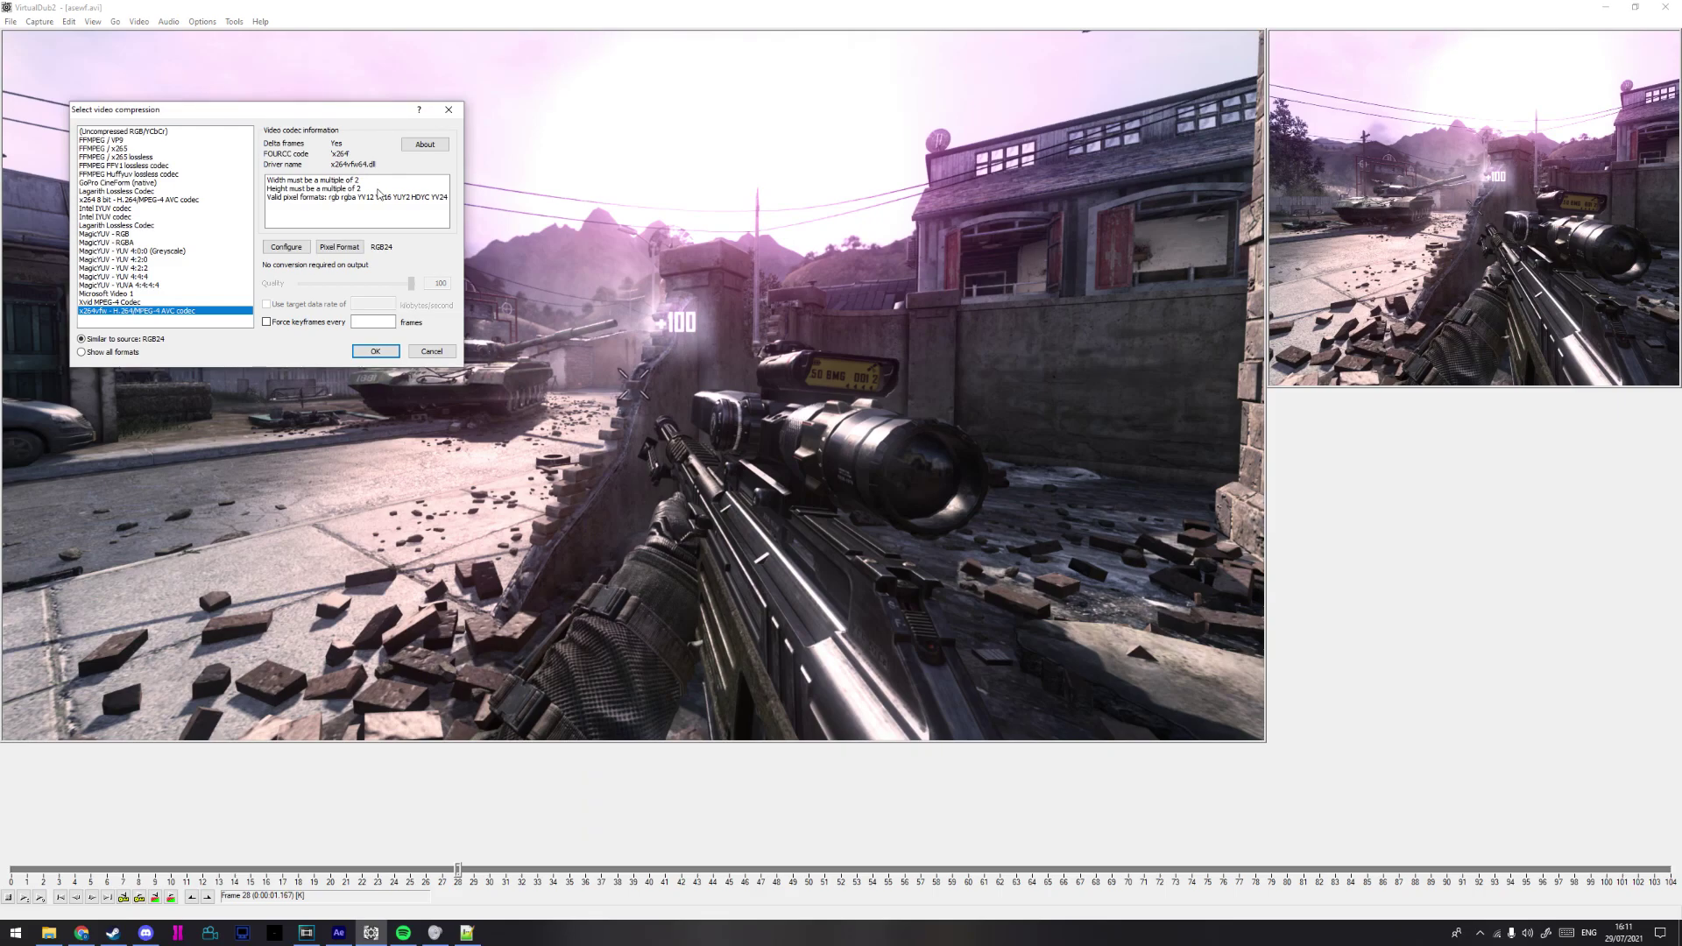
left_click(198, 303)
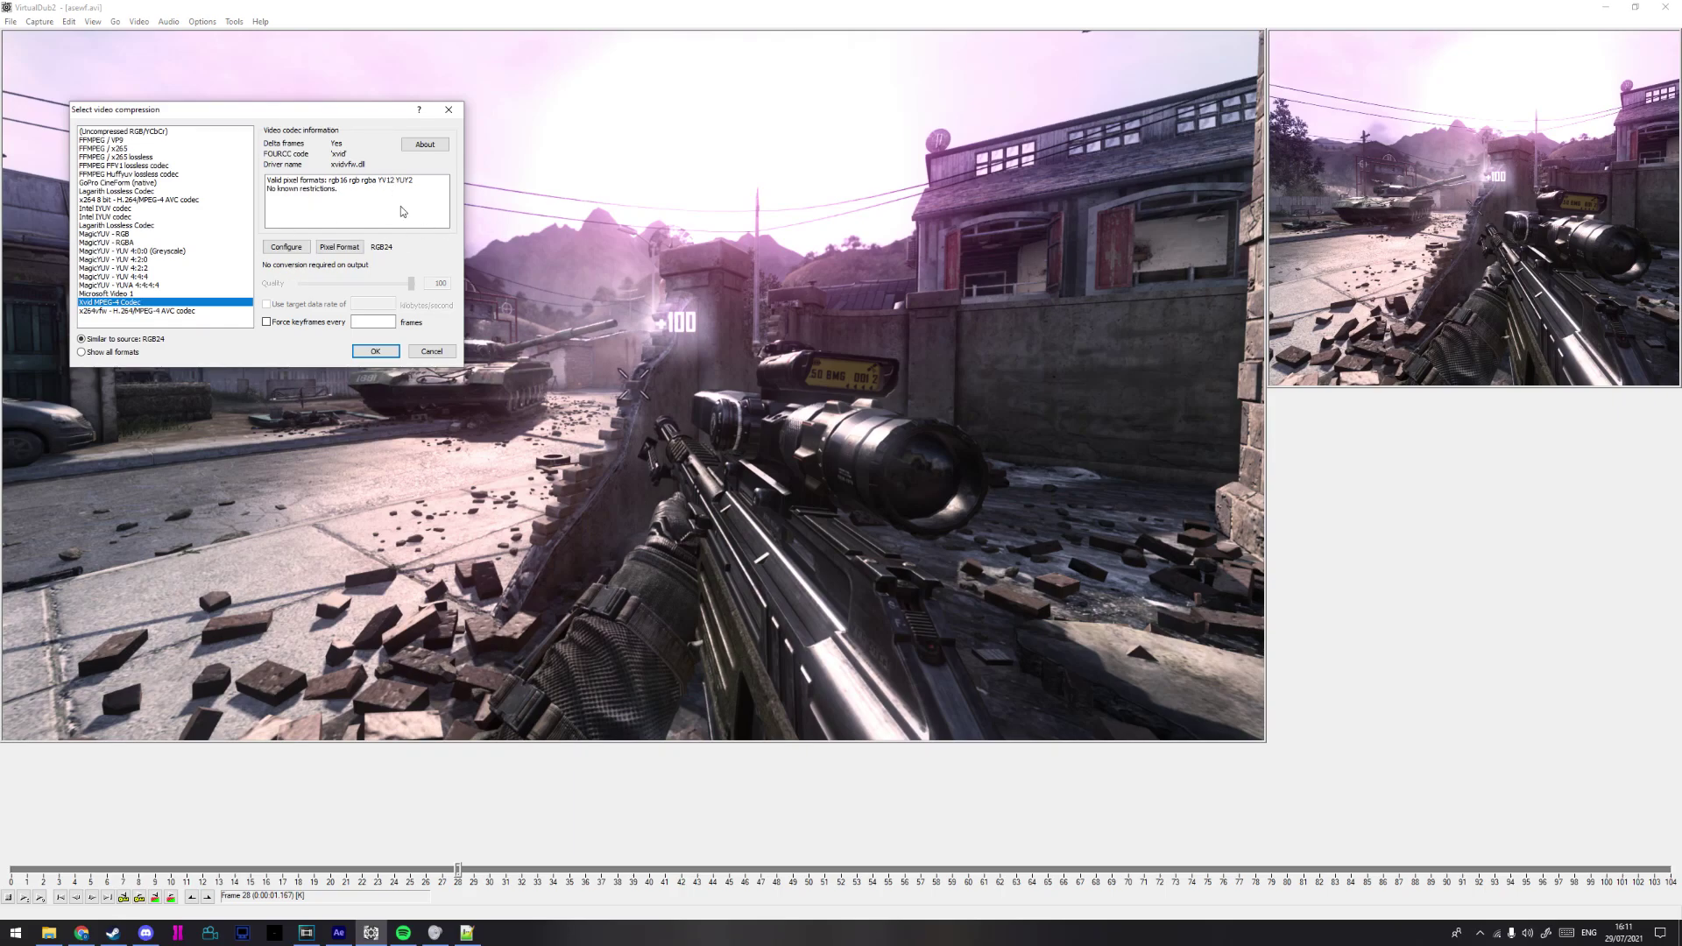
Try converting the frame rate to 48 fps, then clear it and keep the source rate
left_click(143, 25)
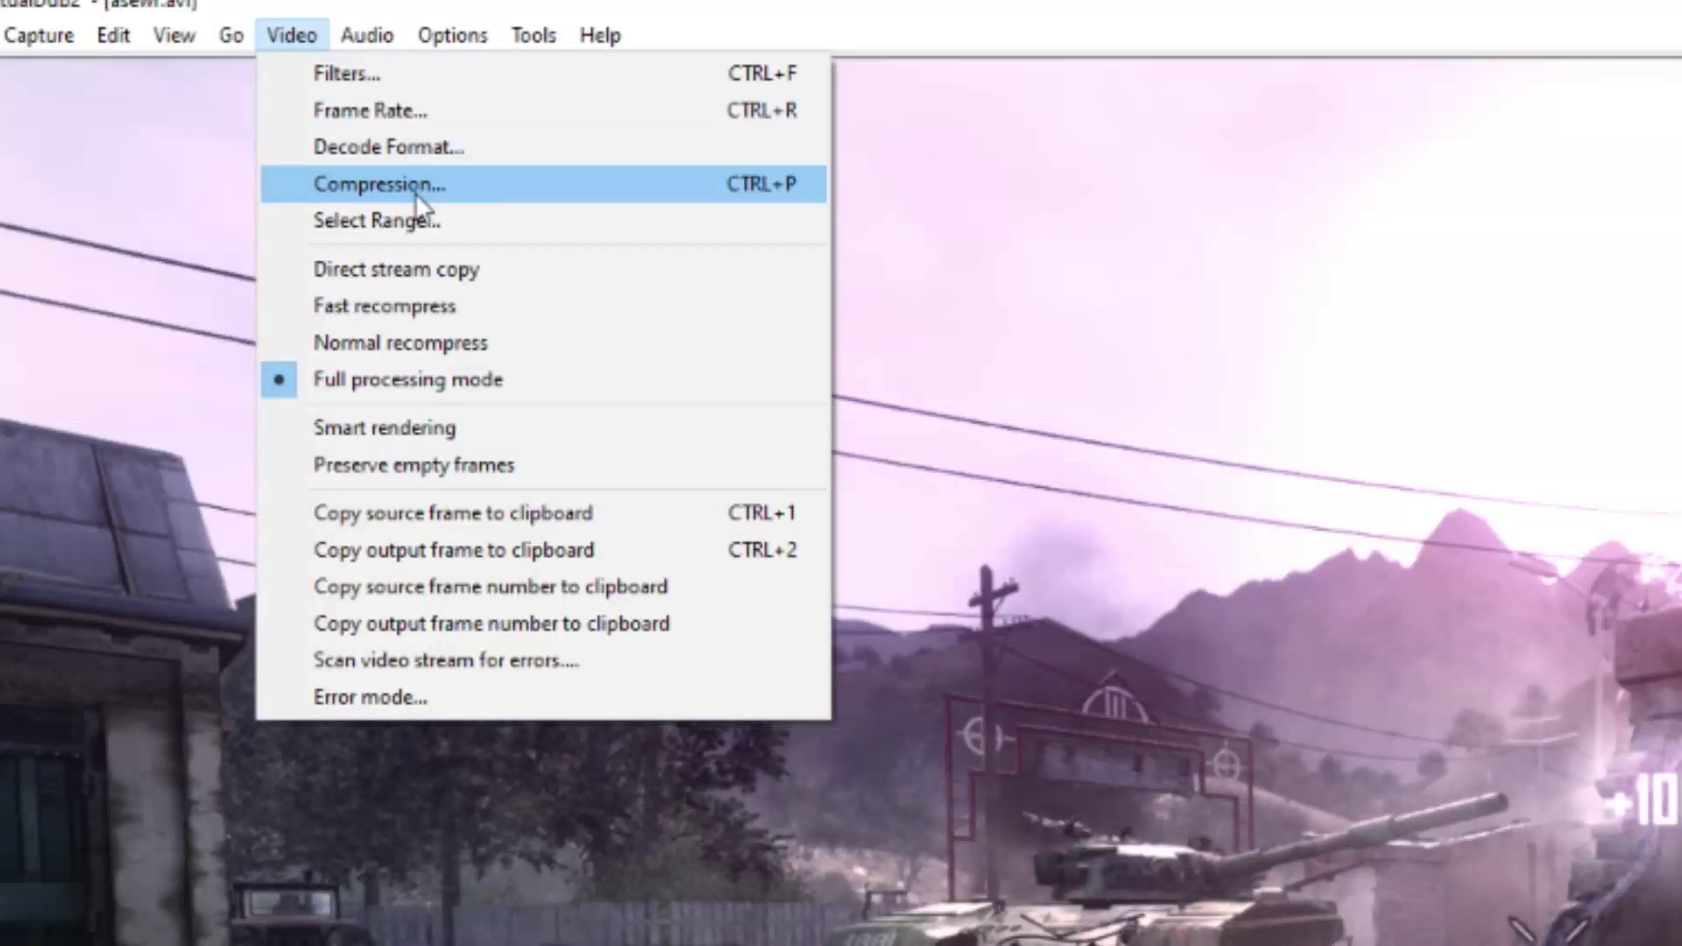
left_click(350, 103)
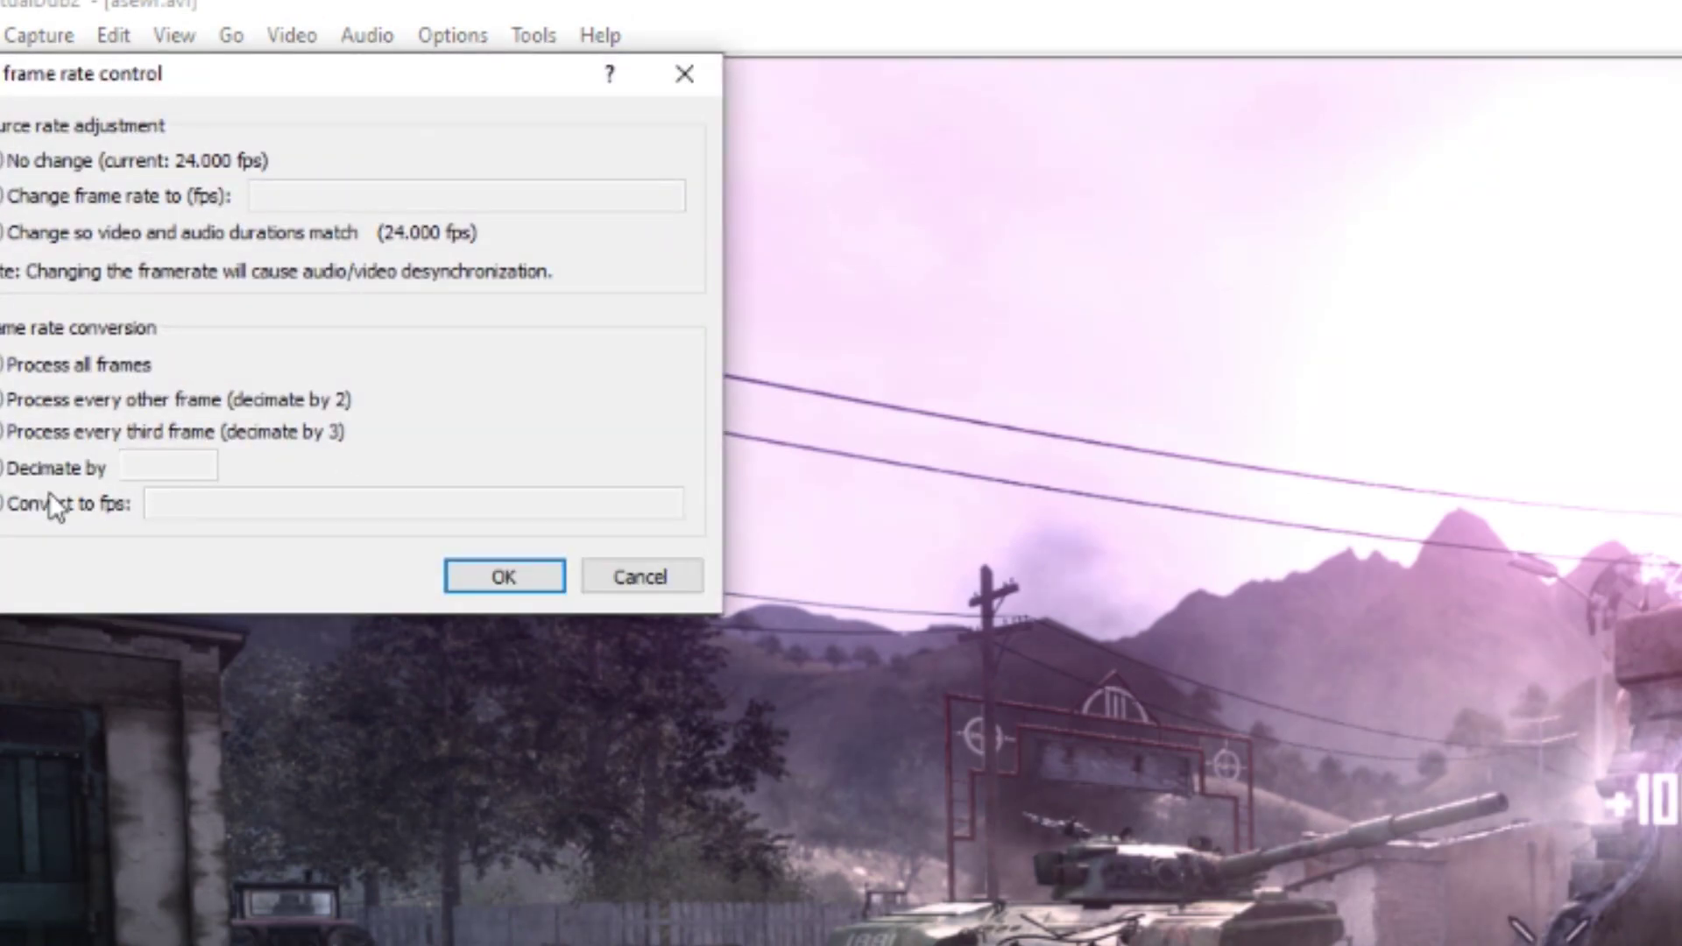
left_click(53, 500)
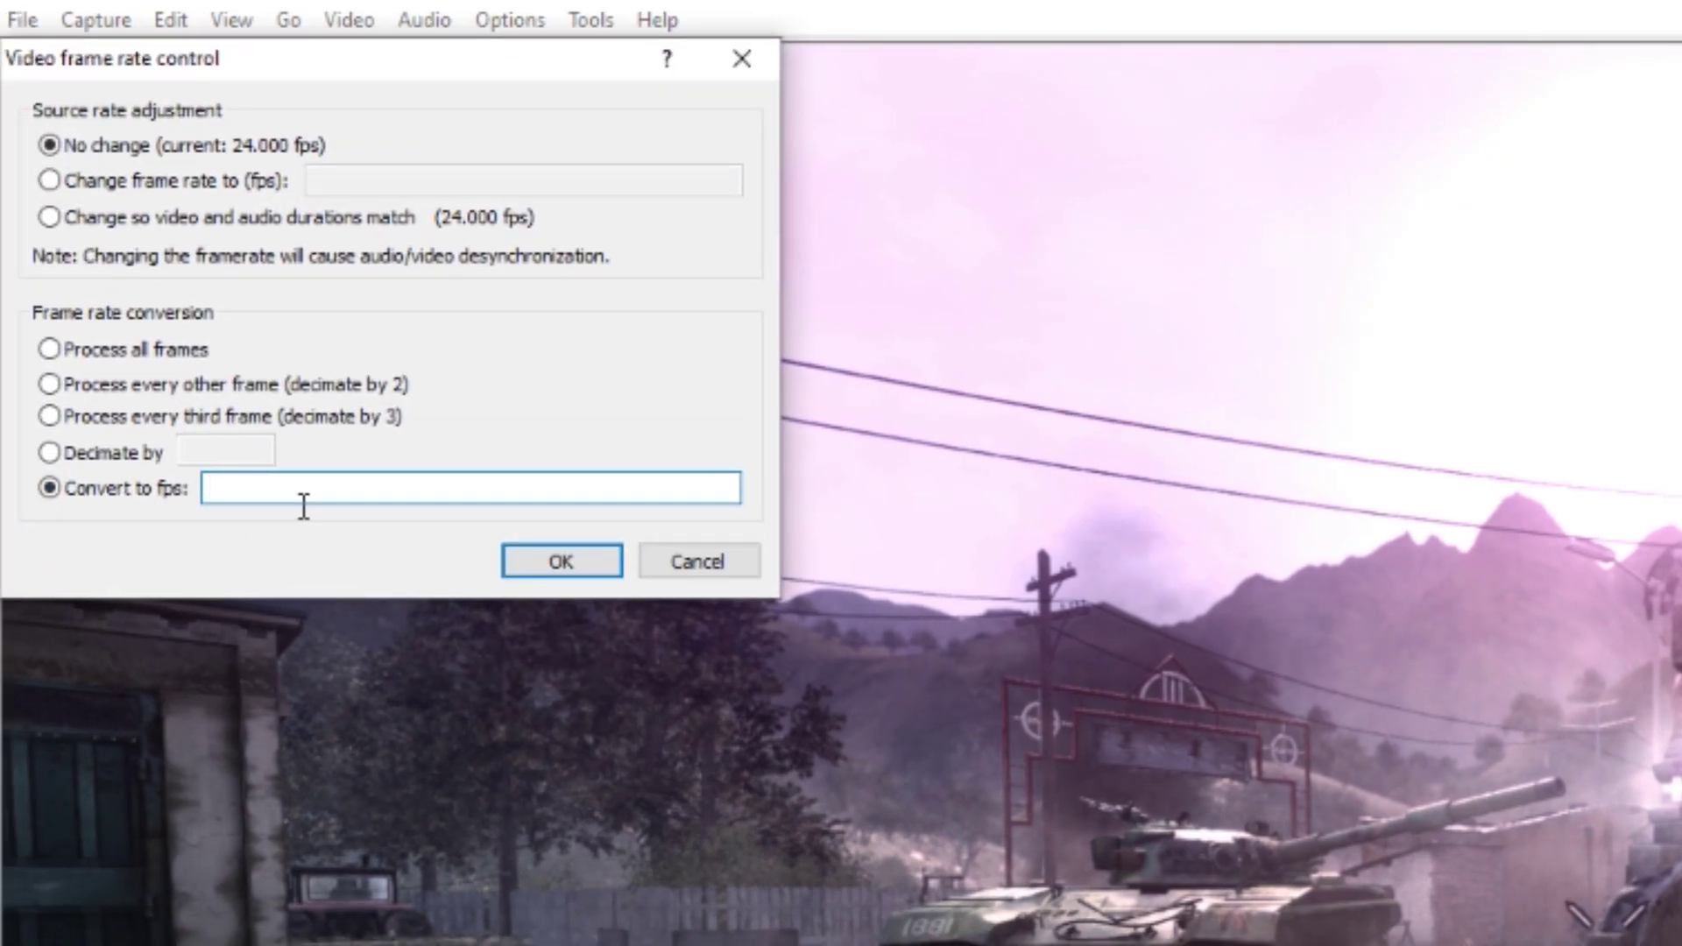
type("48")
key("ctrl+a")
key("BackSpace")
key("Escape")
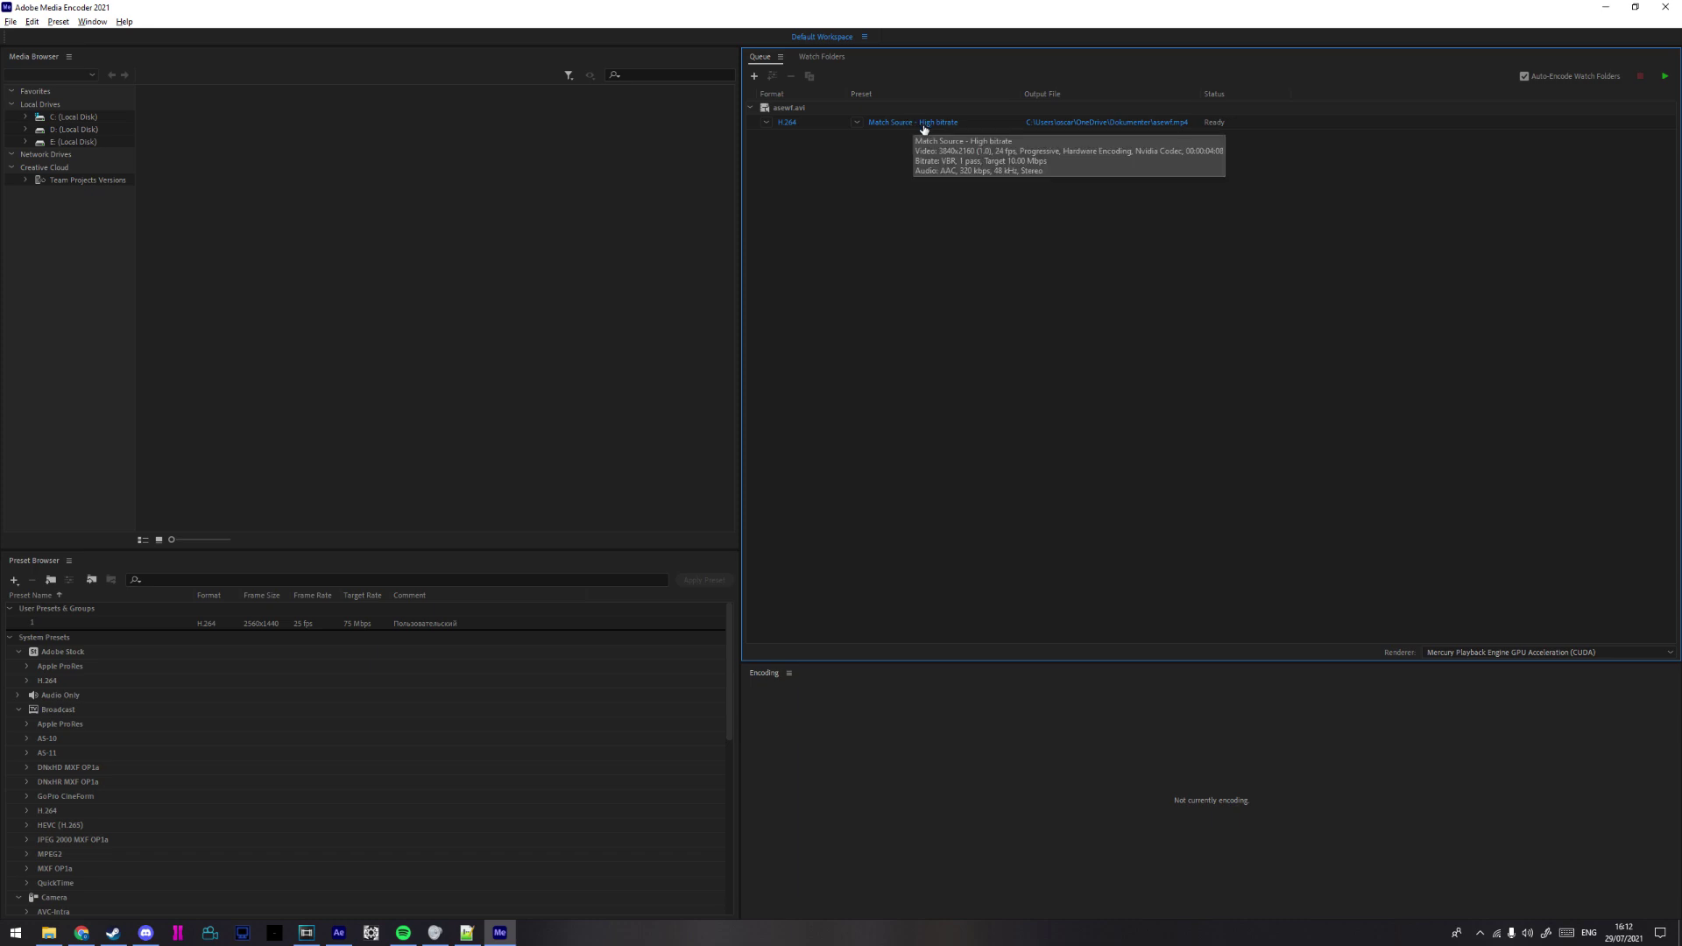
Open the queued clip's export settings and set the Format to AVI
left_click(916, 123)
left_click_drag(758, 252, 599, 157)
left_click(853, 228)
left_click(872, 308)
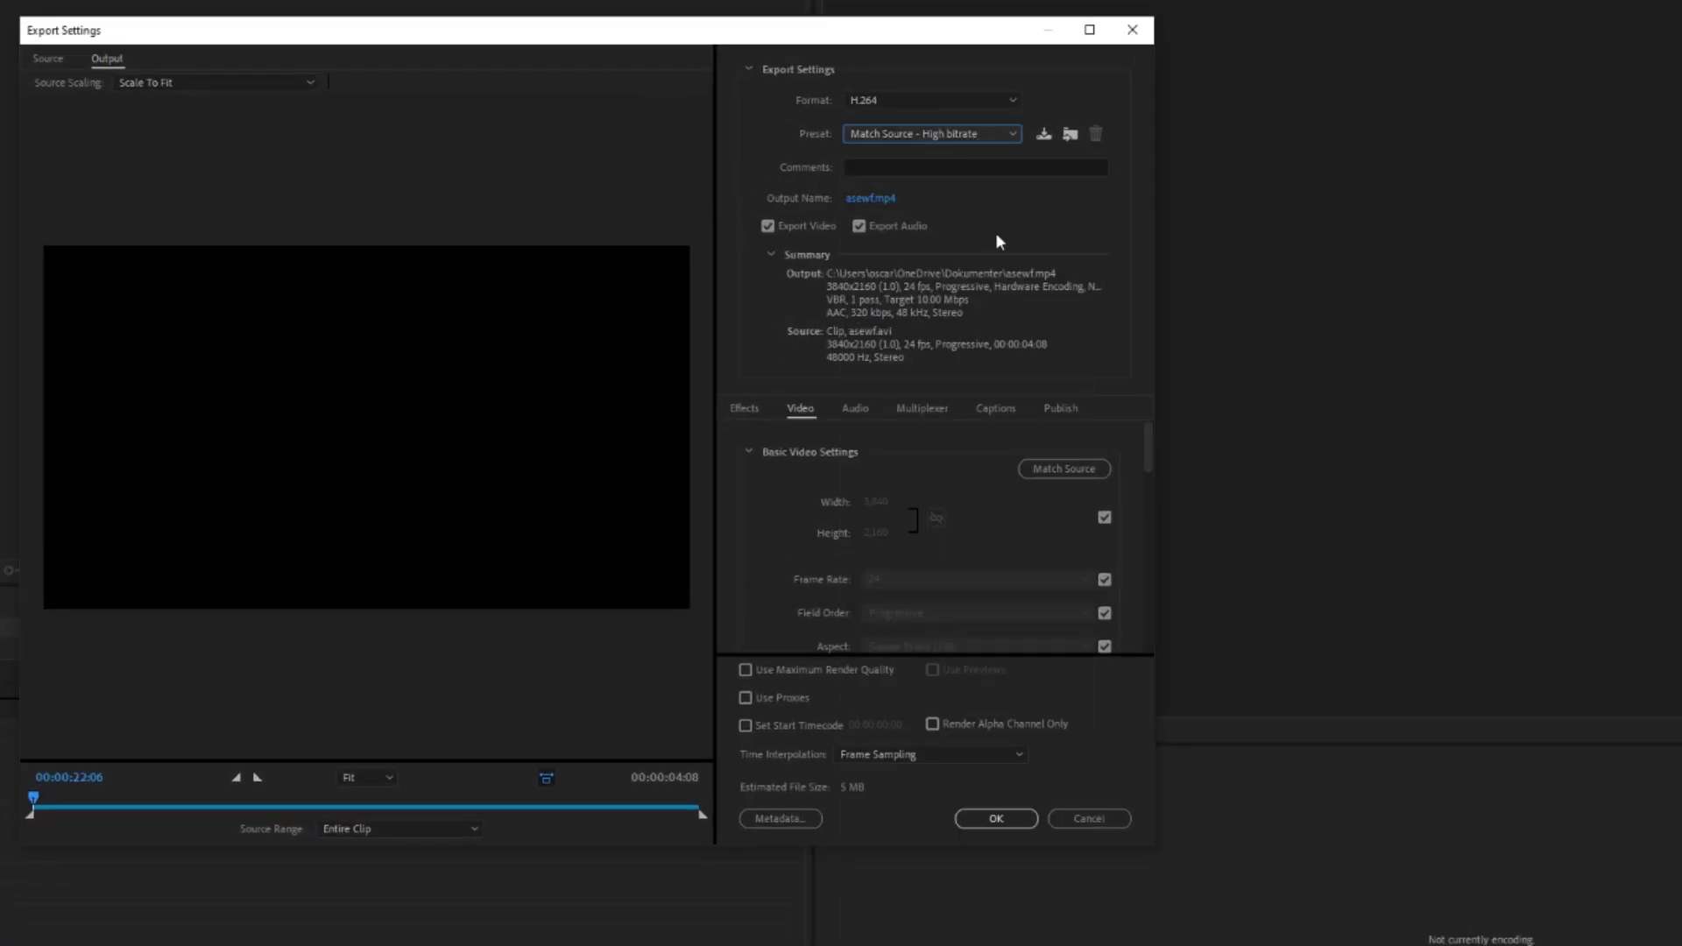
left_click(926, 100)
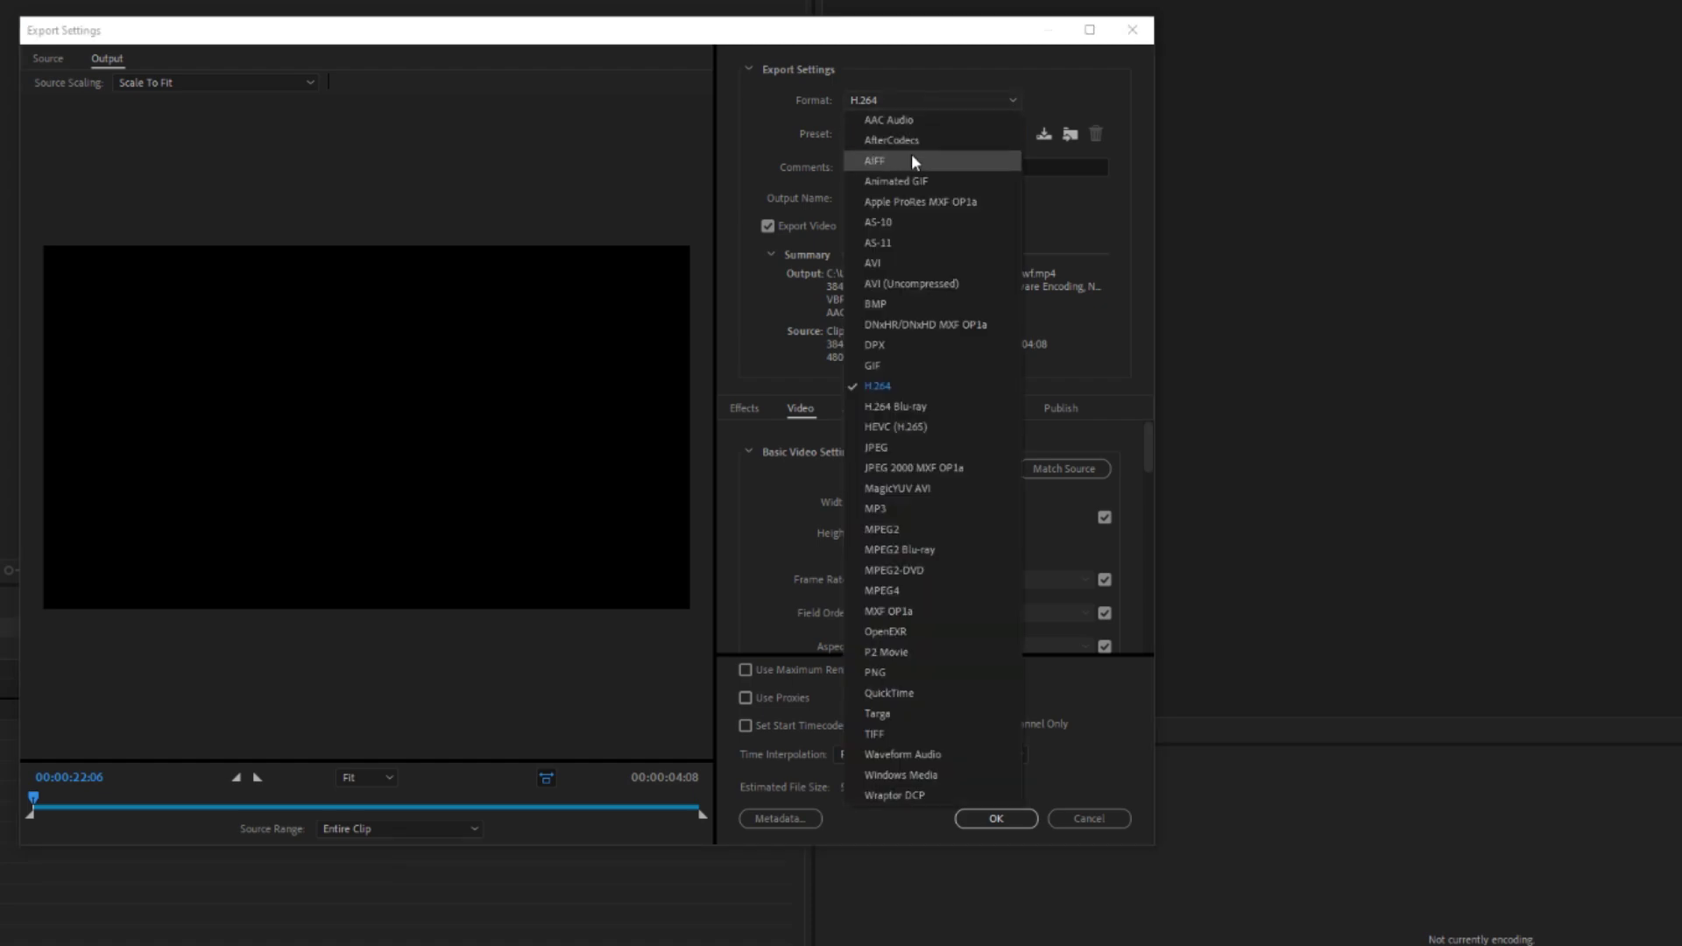
left_click(873, 263)
left_click(941, 133)
left_click(941, 134)
Compare the x264vfw codec settings, then set the video codec to Xvid MPEG-4 Codec
left_click(891, 482)
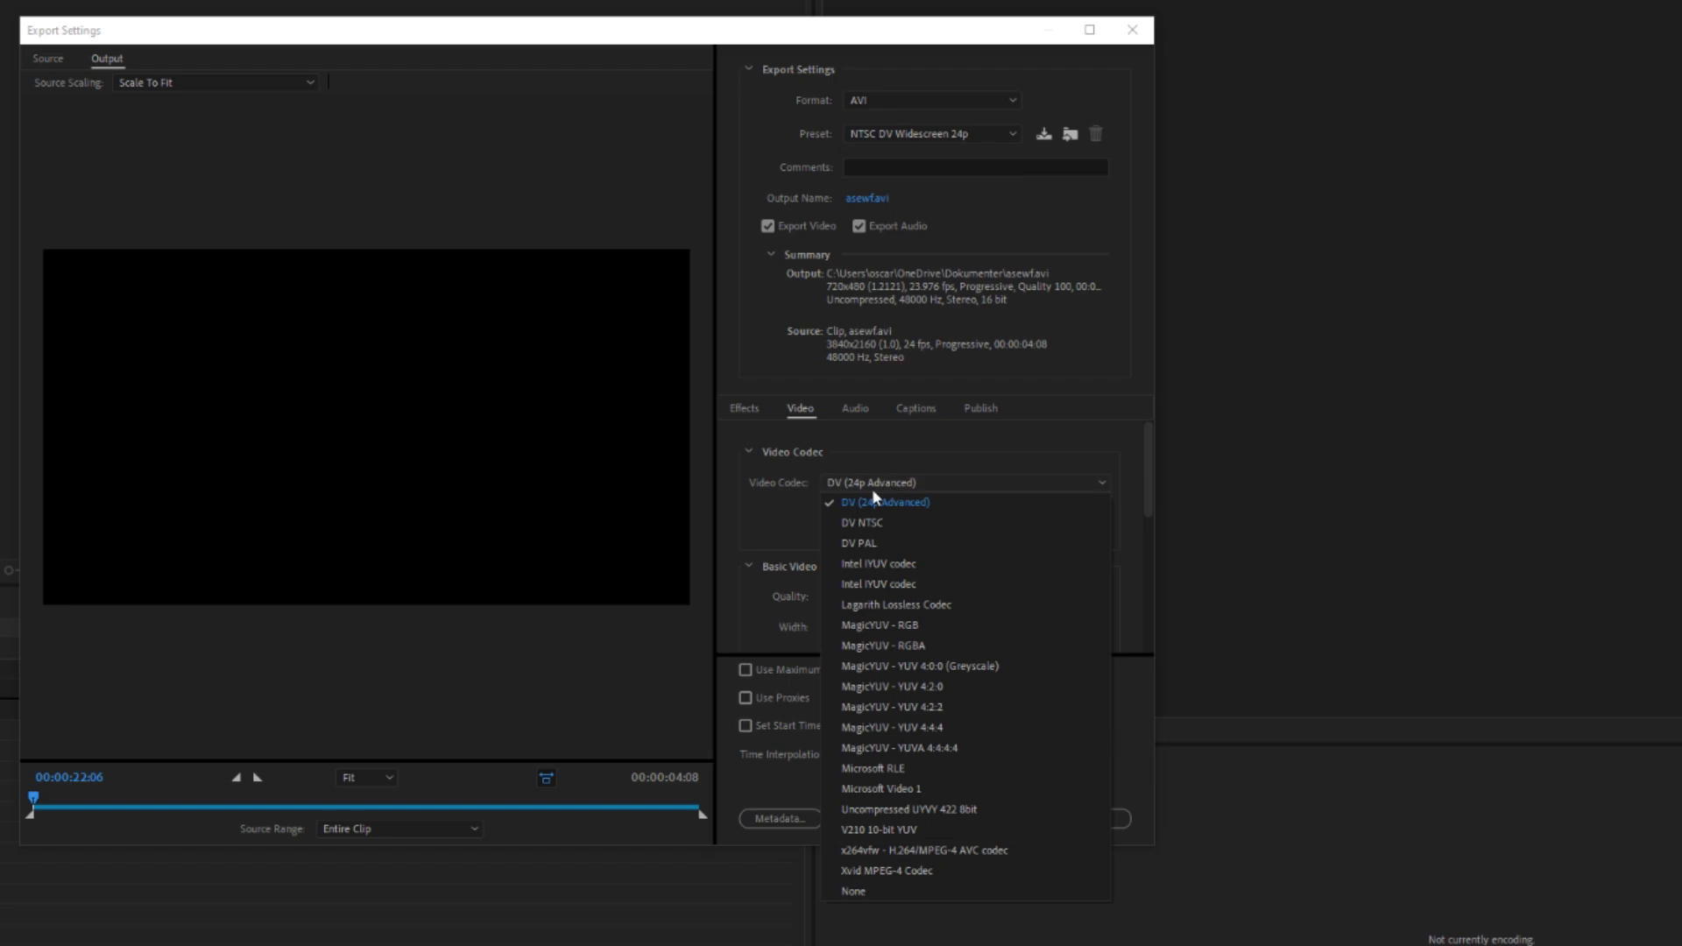
left_click(864, 853)
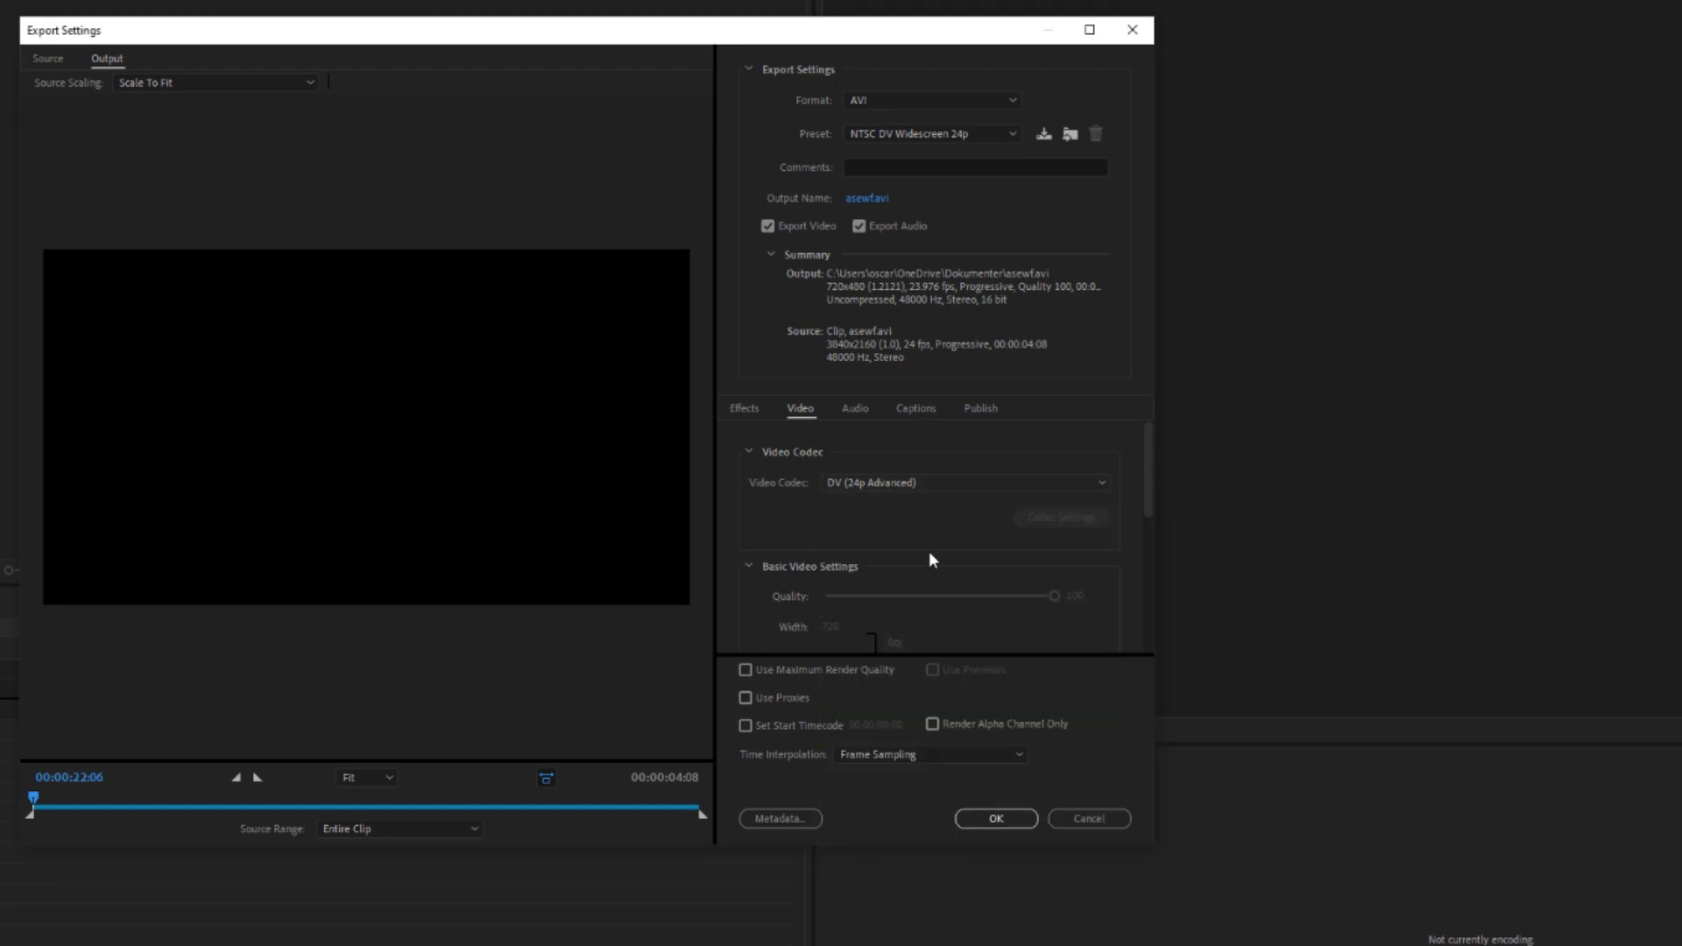
left_click(1063, 518)
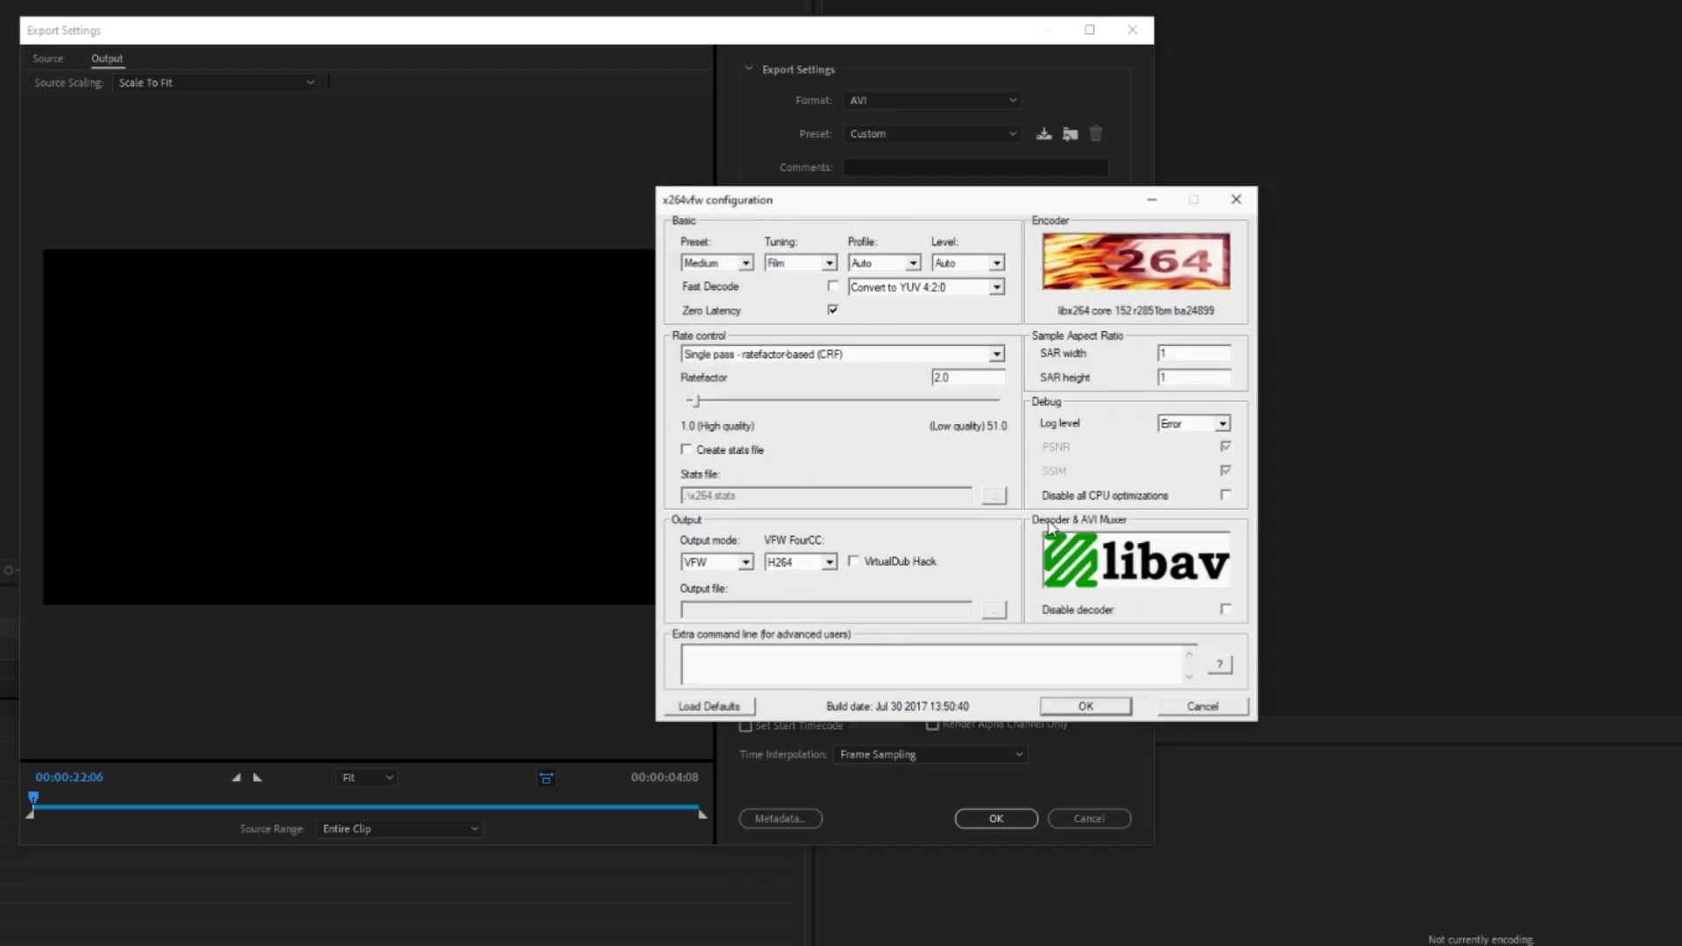
key("Escape")
left_click(895, 486)
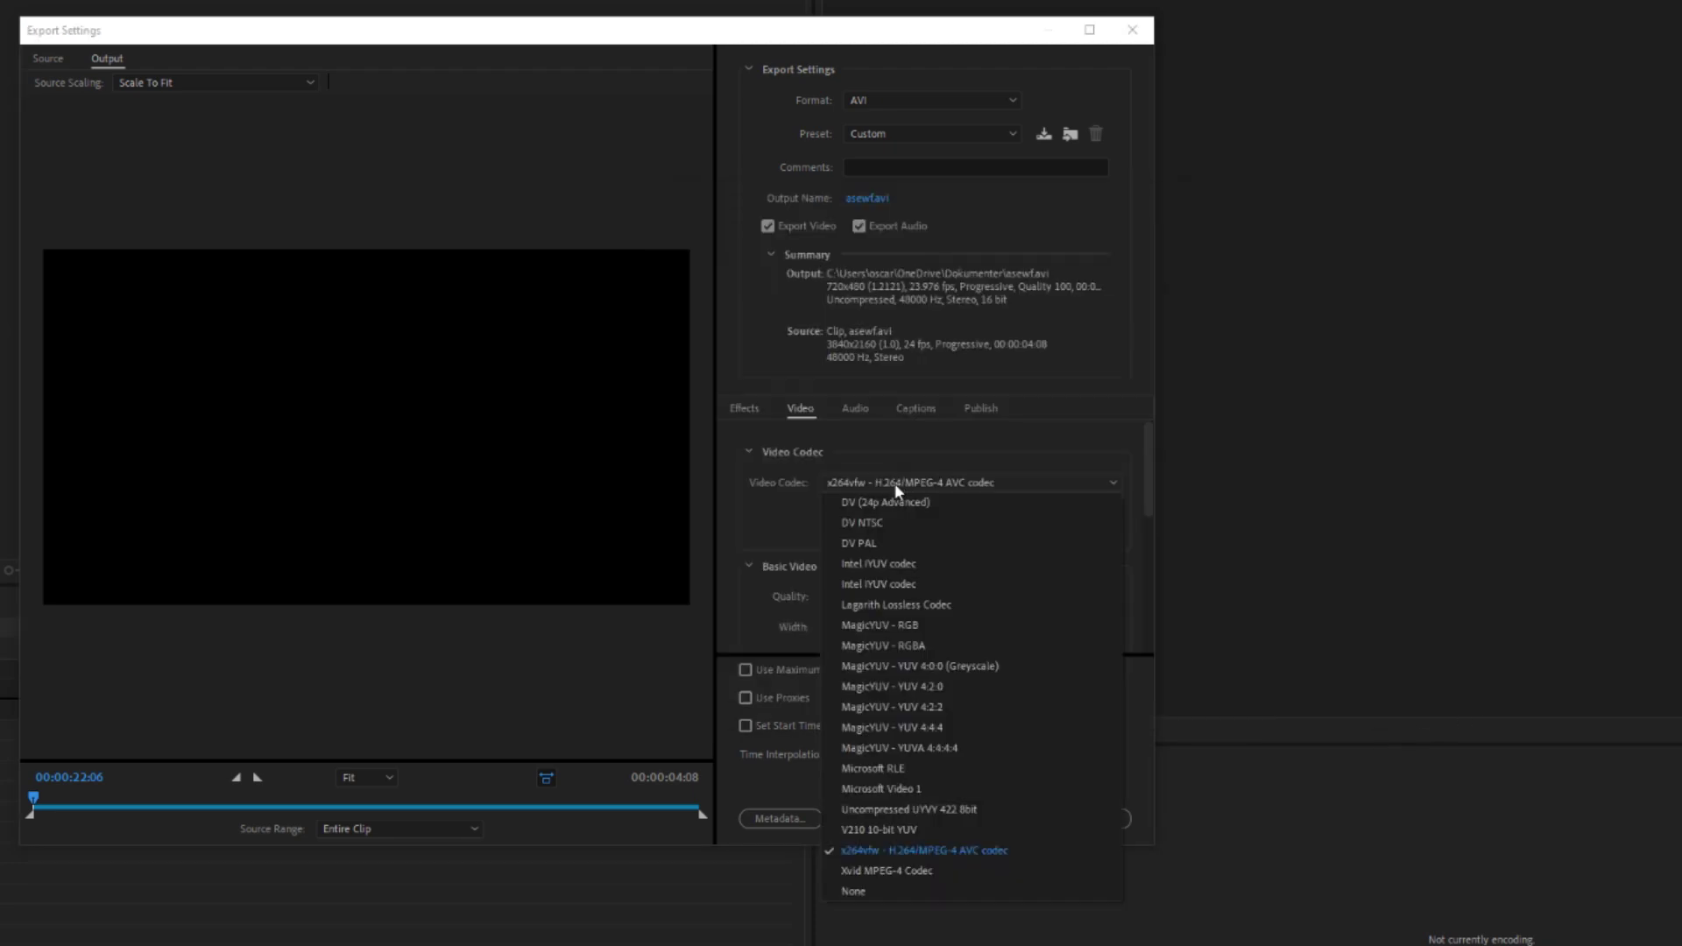
left_click(863, 871)
left_click(1049, 521)
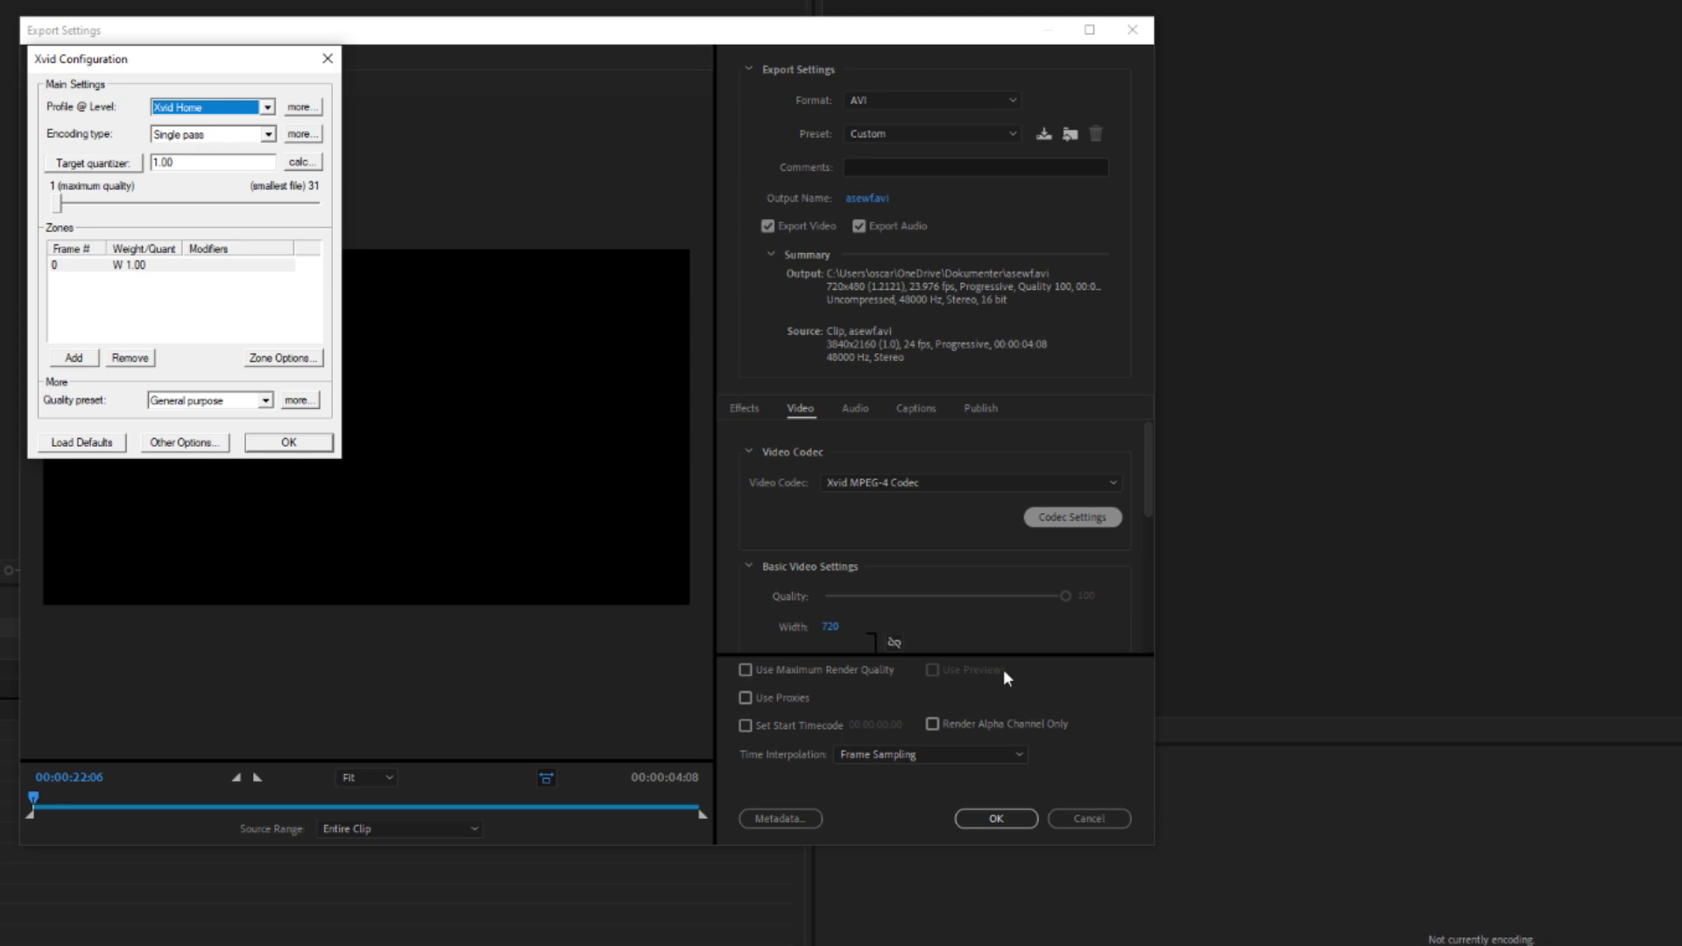
key("Escape")
scroll(833, 537, "down", 2)
Set the AVI output frame size to 3840x2160 at 24 fps
left_click(832, 536)
type("3840")
key("Tab")
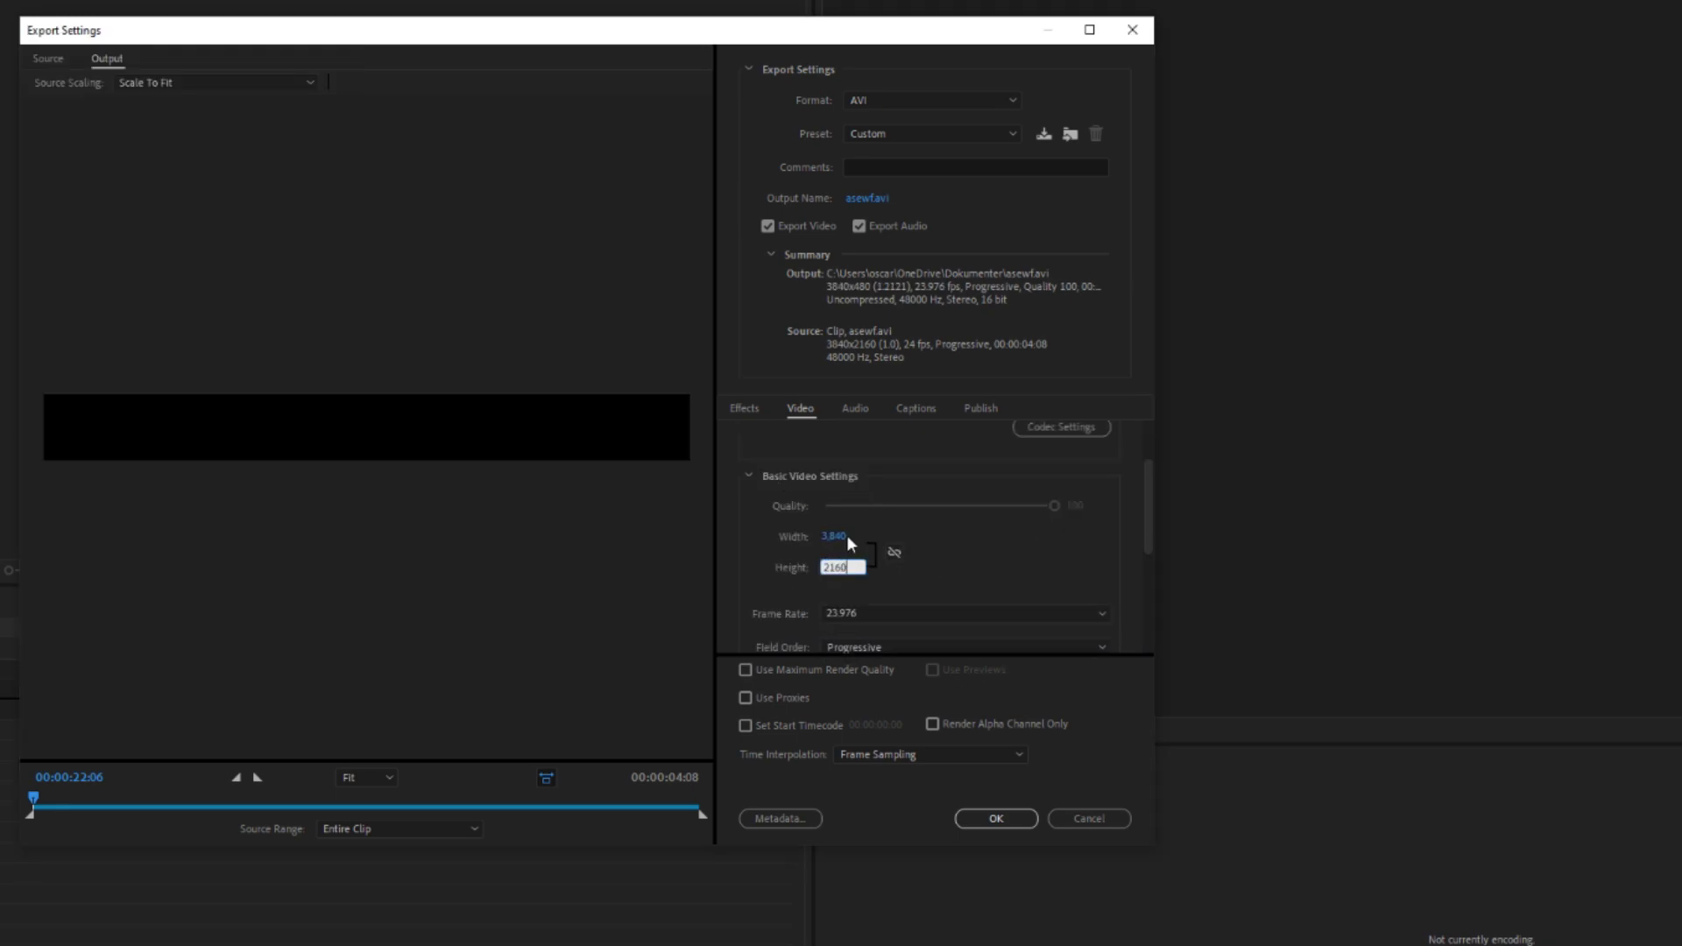
type("2160")
key("Return")
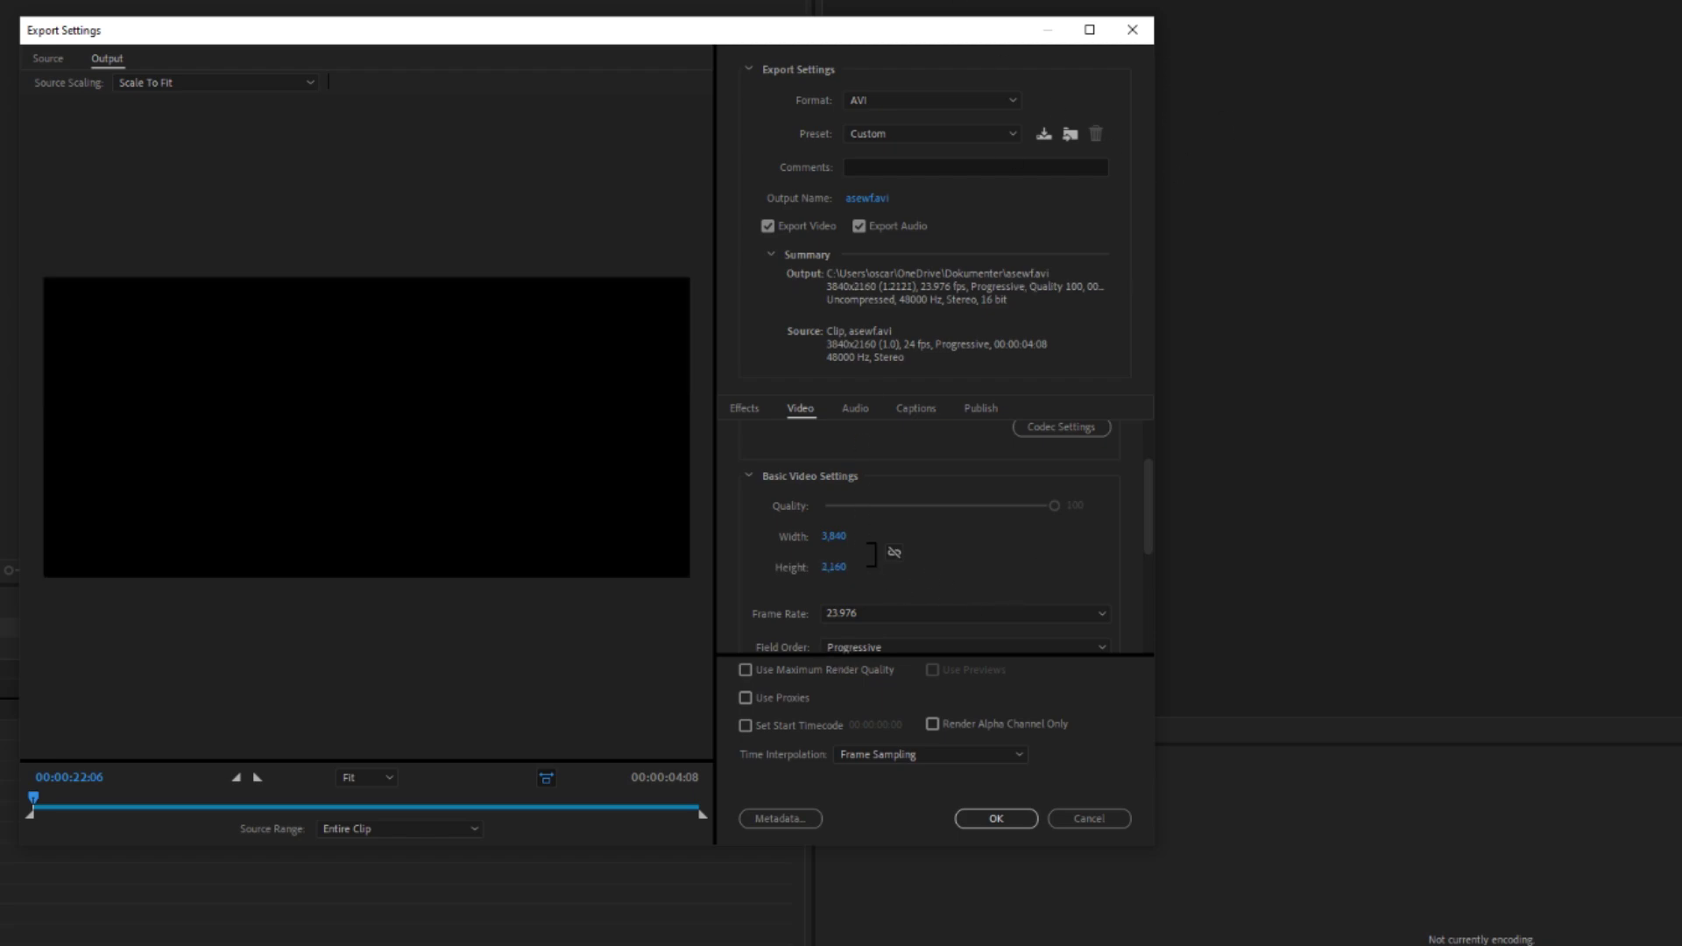
left_click(883, 616)
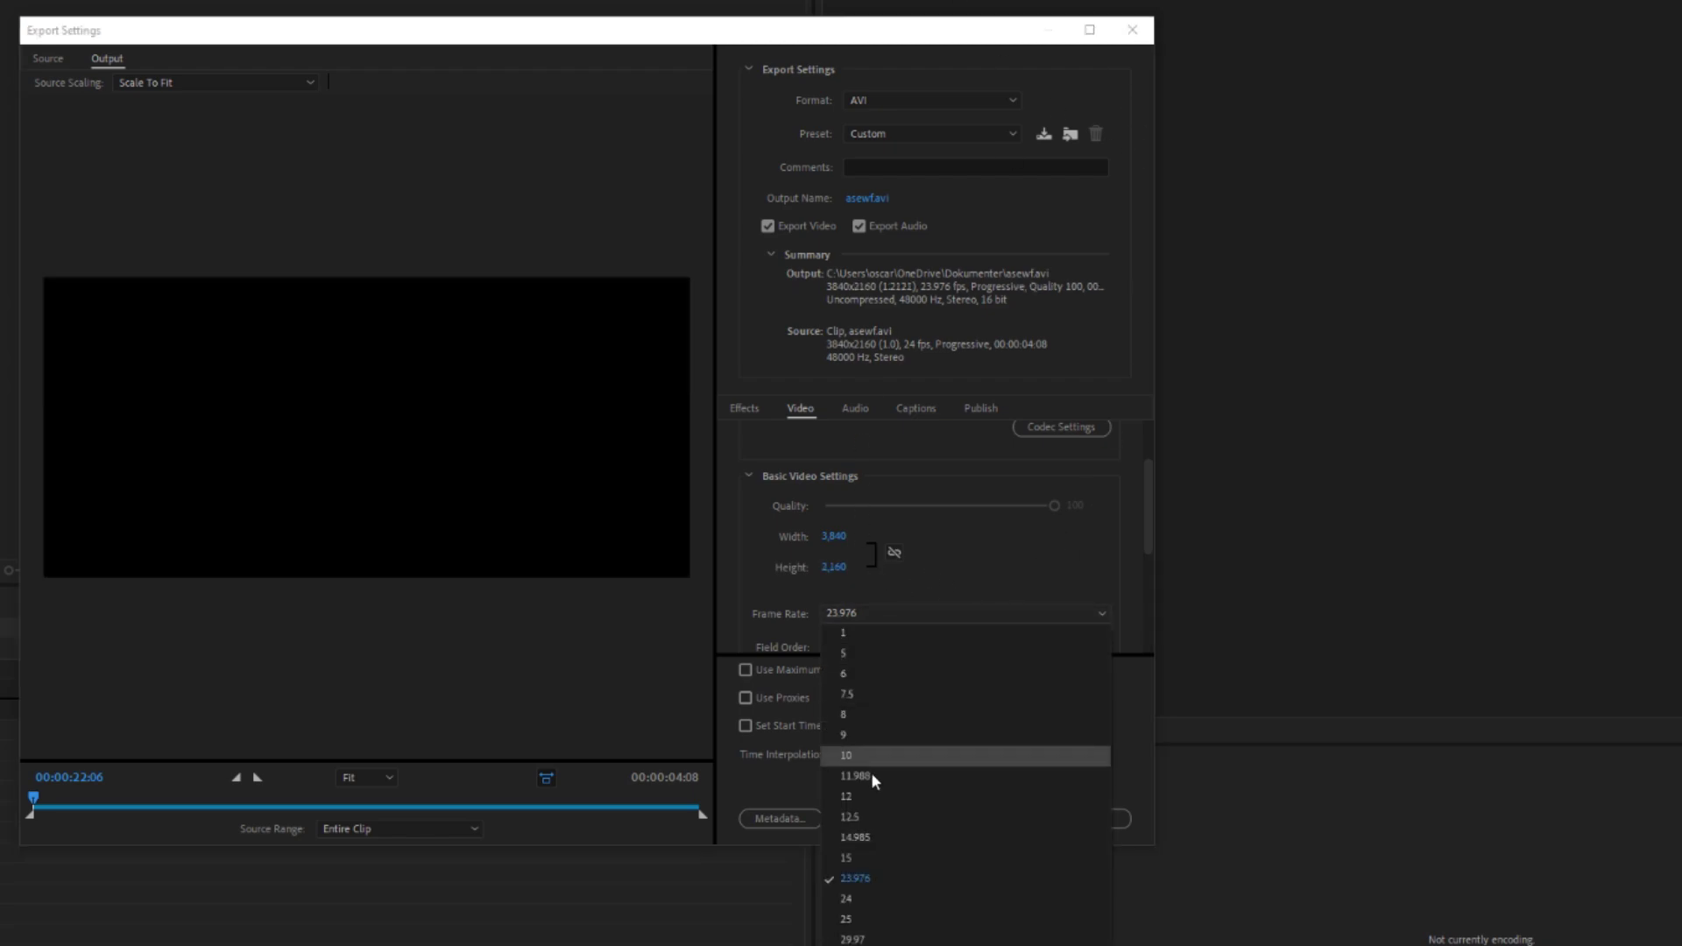
left_click(881, 897)
left_click_drag(1149, 526, 1150, 560)
Use Square Pixels (1.0) aspect and enable Render at Maximum Depth and Use Maximum Render Quality
left_click(893, 598)
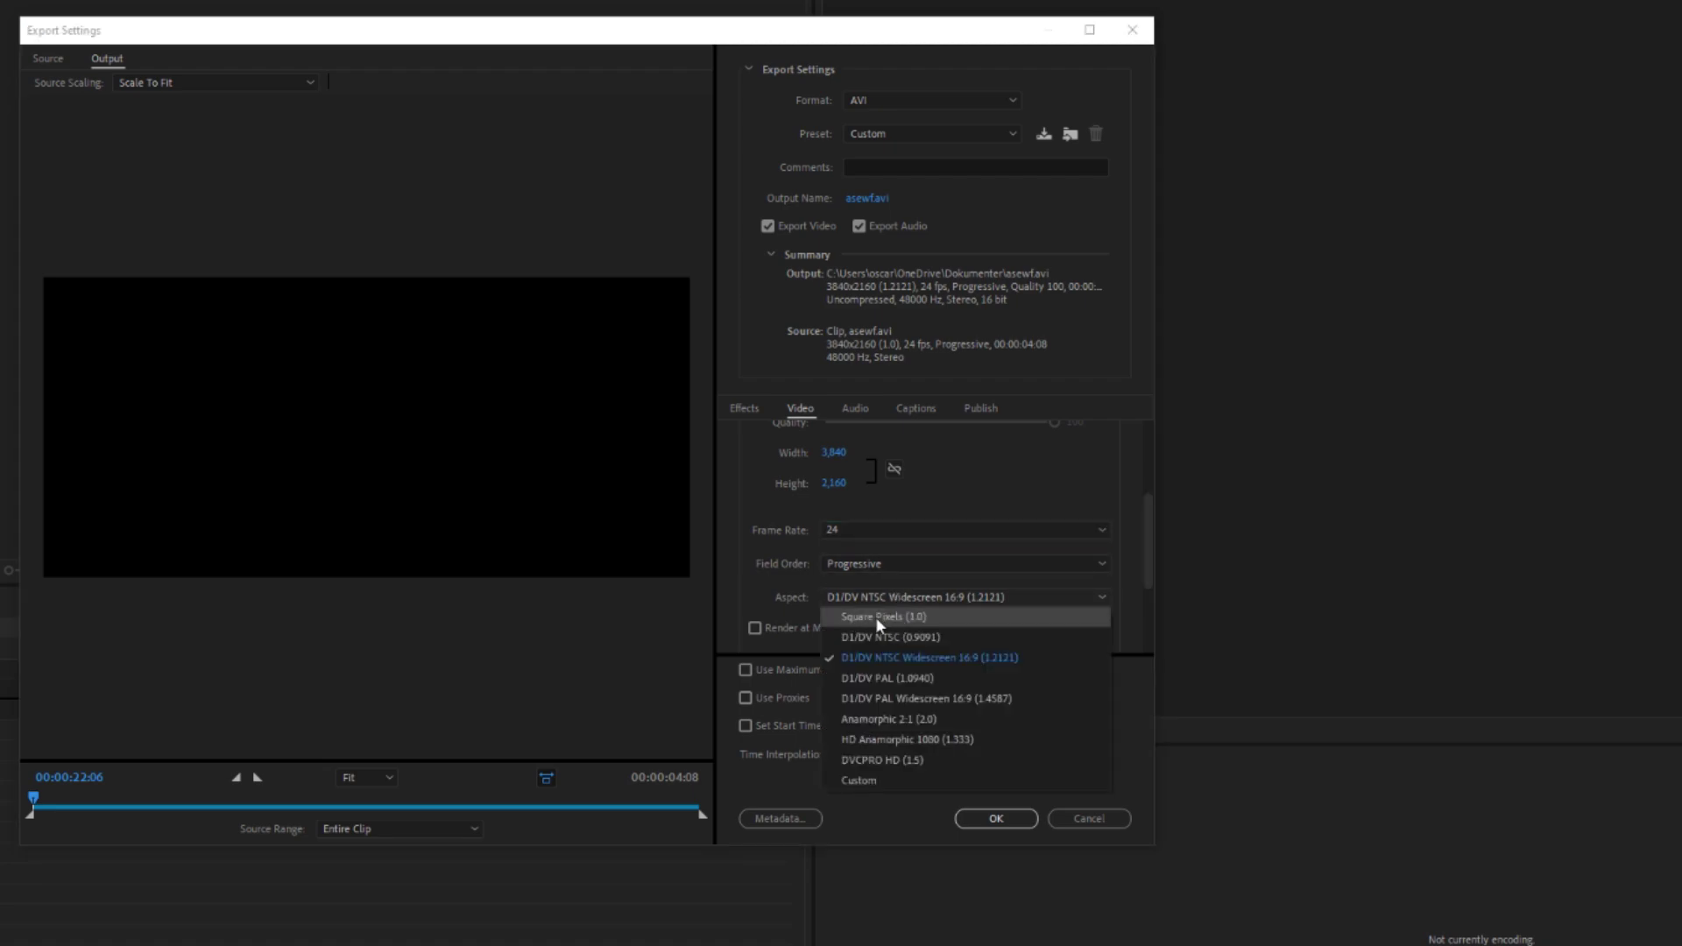
left_click(881, 617)
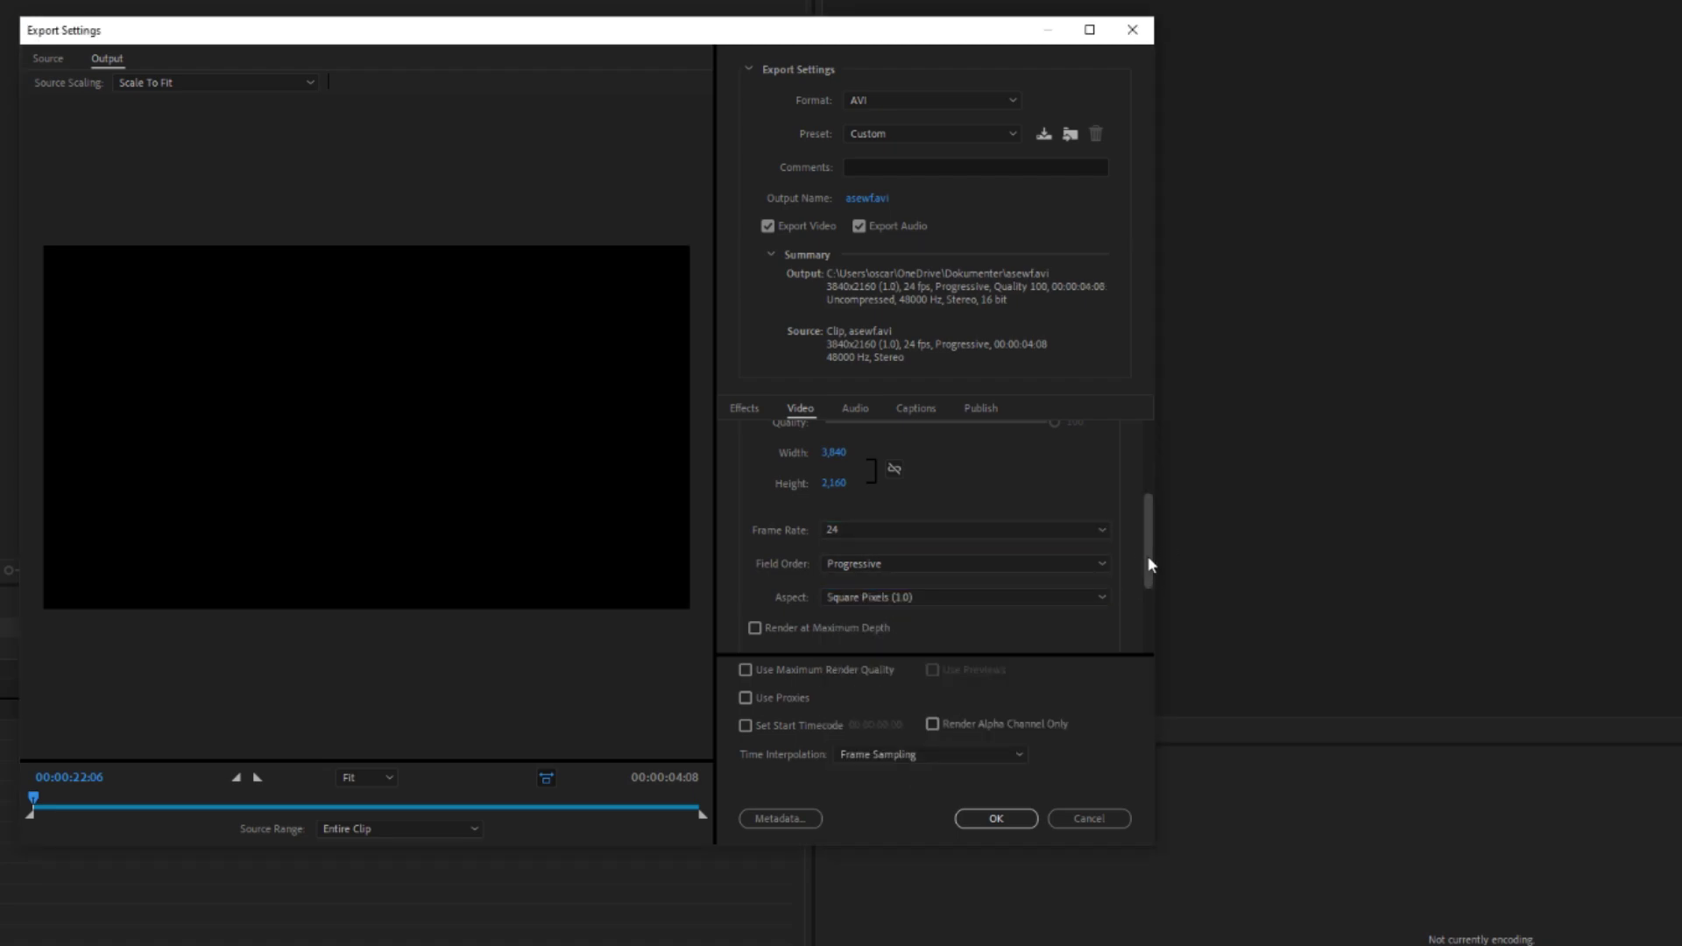
left_click_drag(1151, 565, 1151, 587)
left_click(780, 576)
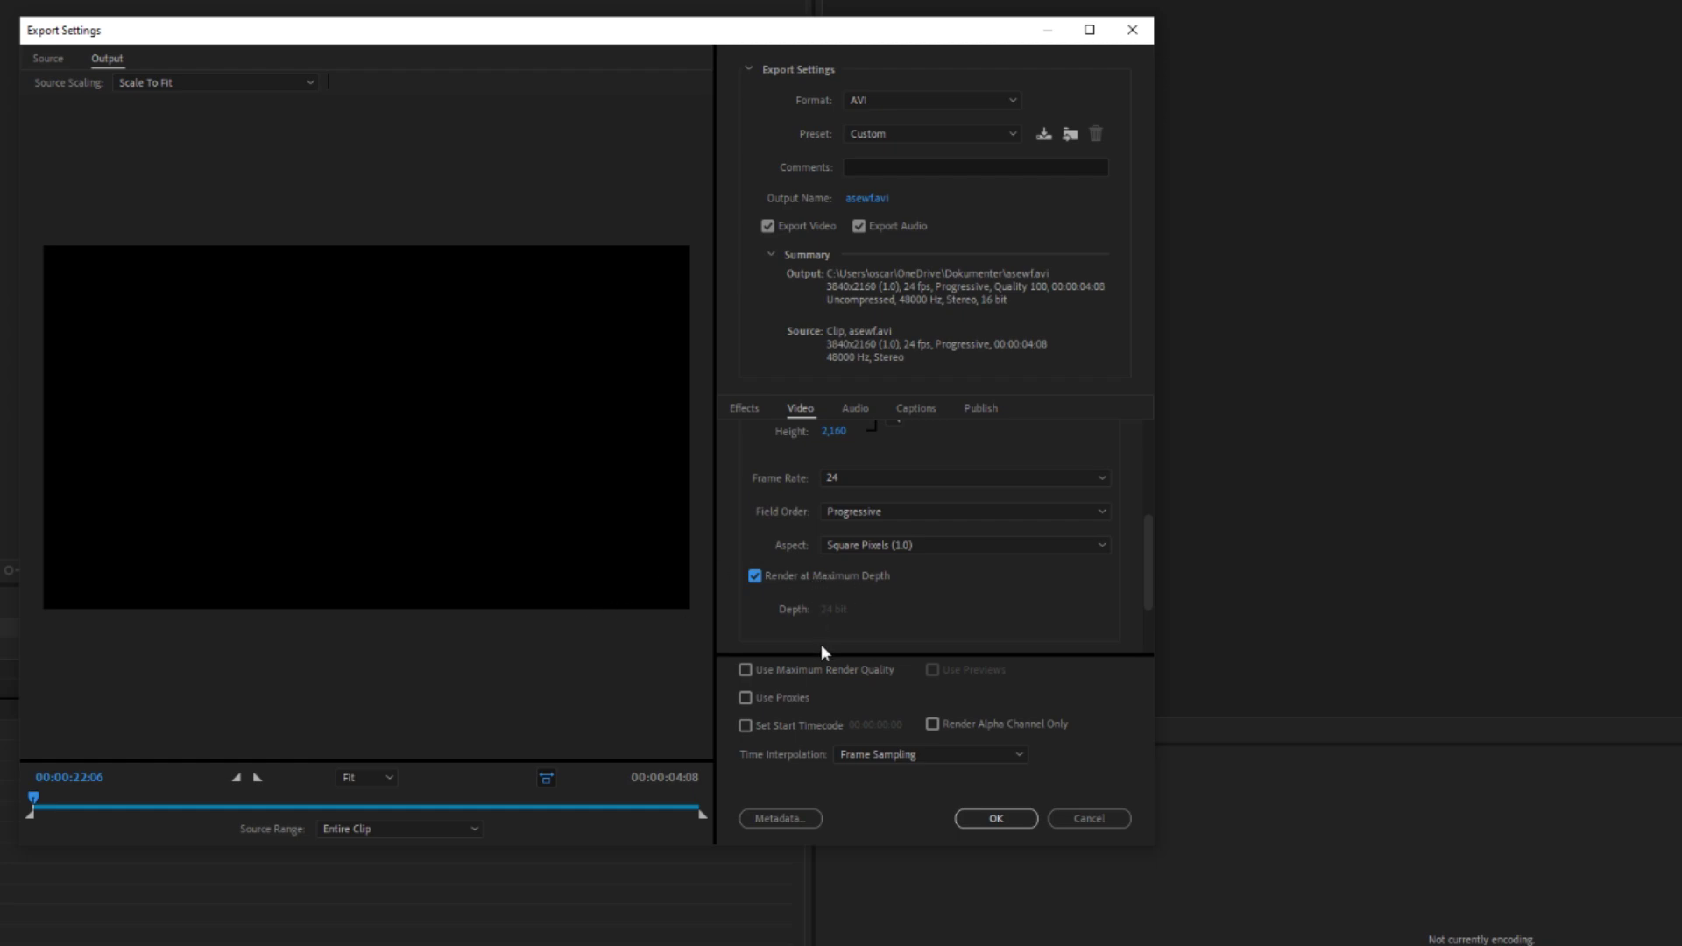
left_click(792, 671)
left_click_drag(1149, 555, 1126, 625)
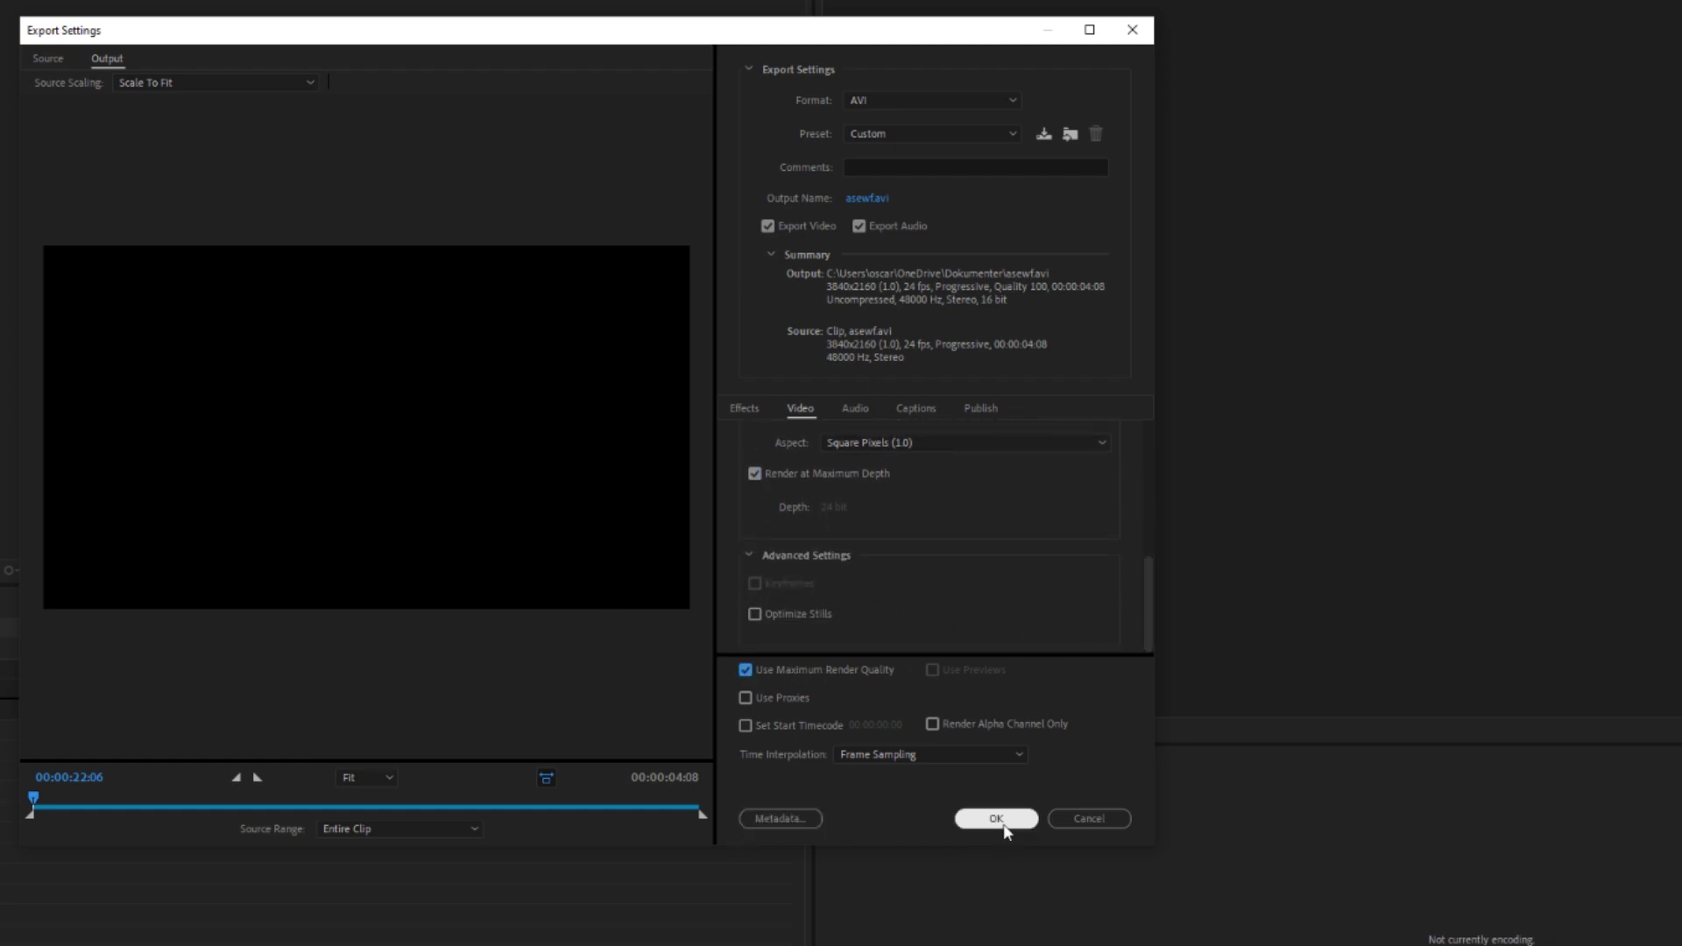